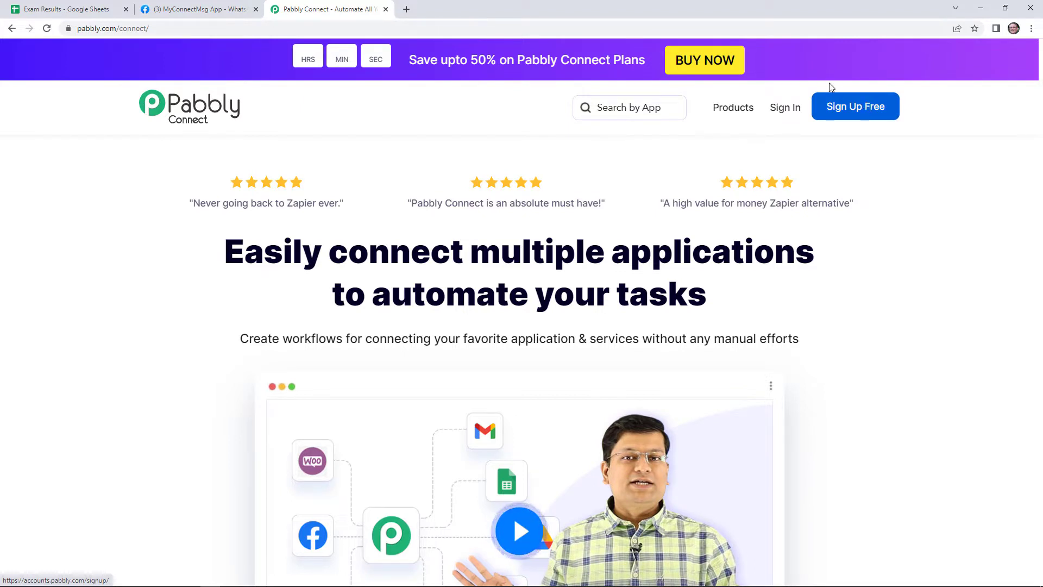
Sign in to Pabbly Connect and create a workflow named "Exam Results from Google Sheets To WhatsApp".
click(787, 110)
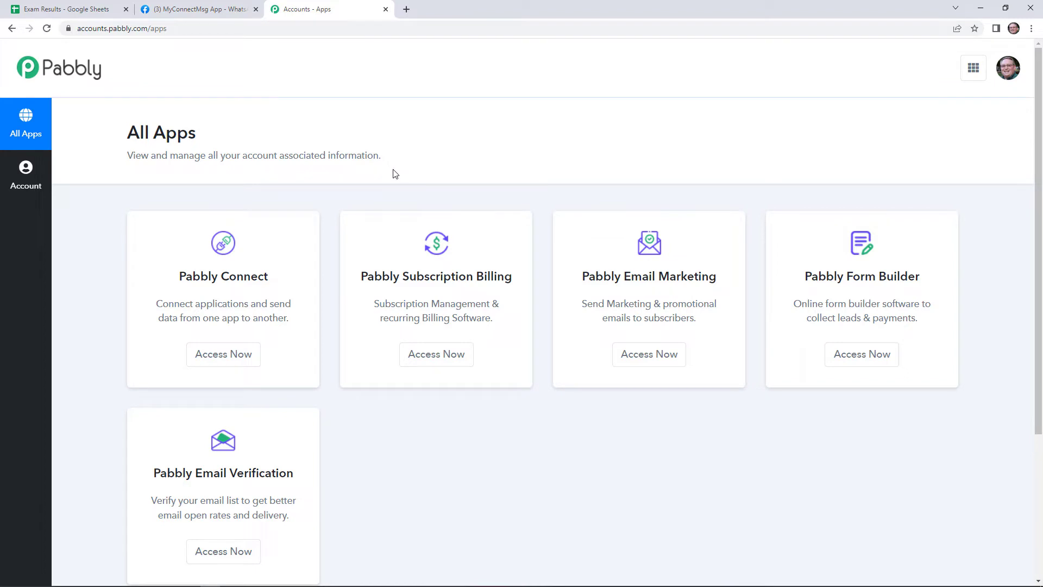
click(249, 360)
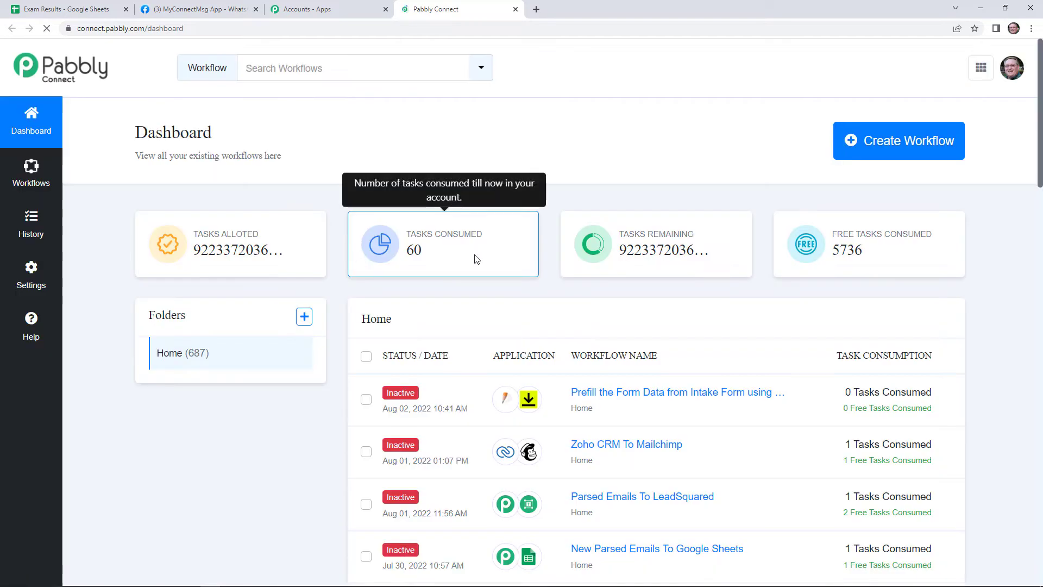
click(878, 150)
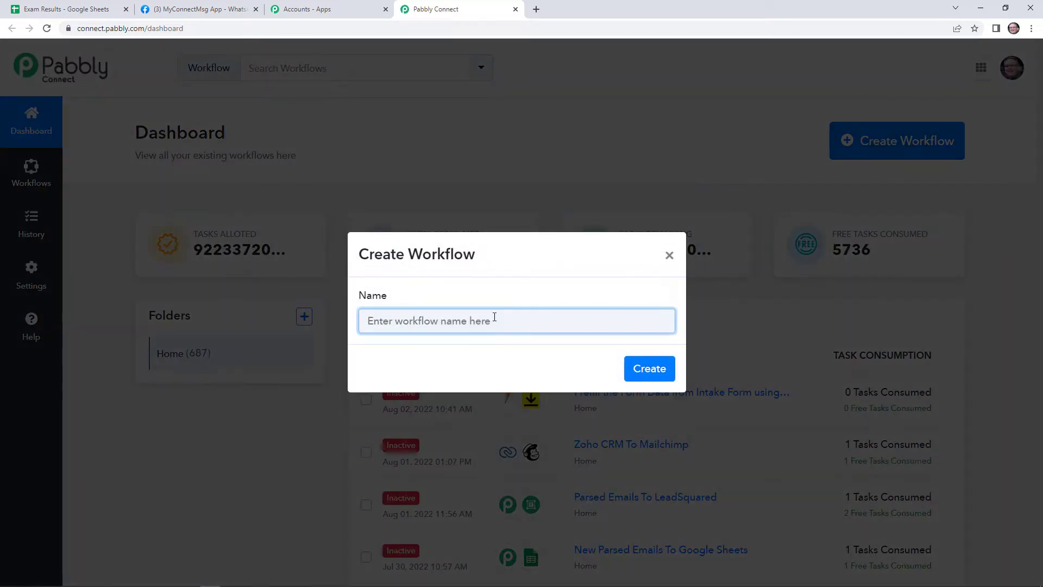
text(E)
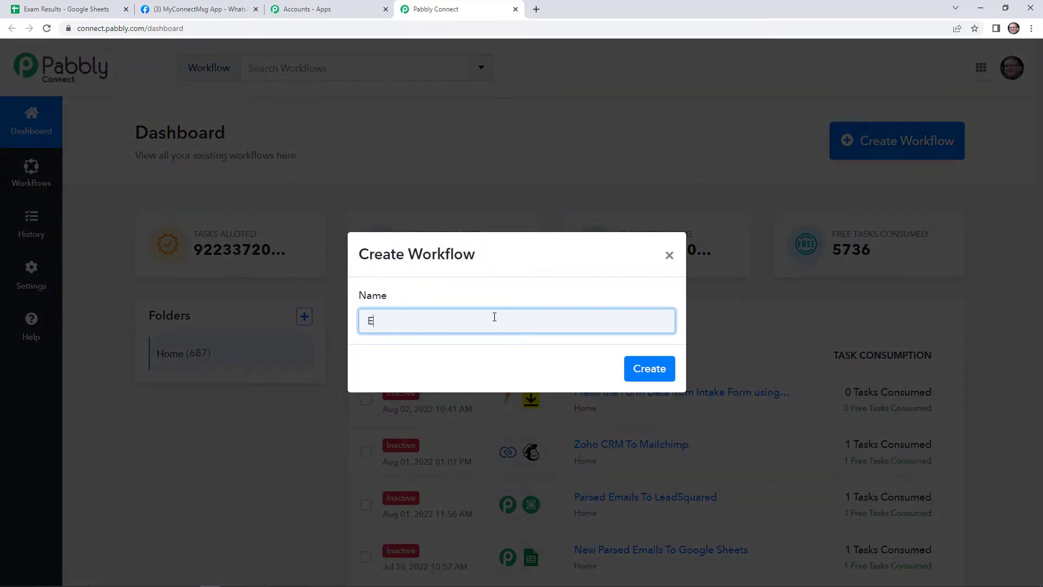
text(xam Res)
text(ults )
text(from)
text( Goof)
text(gle S)
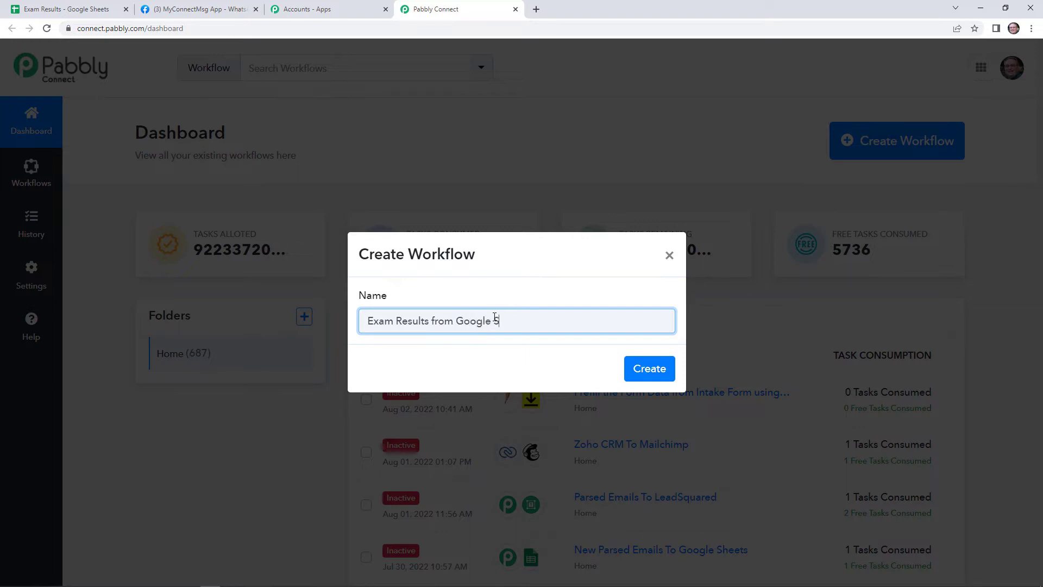
text(heets To WhatsApp)
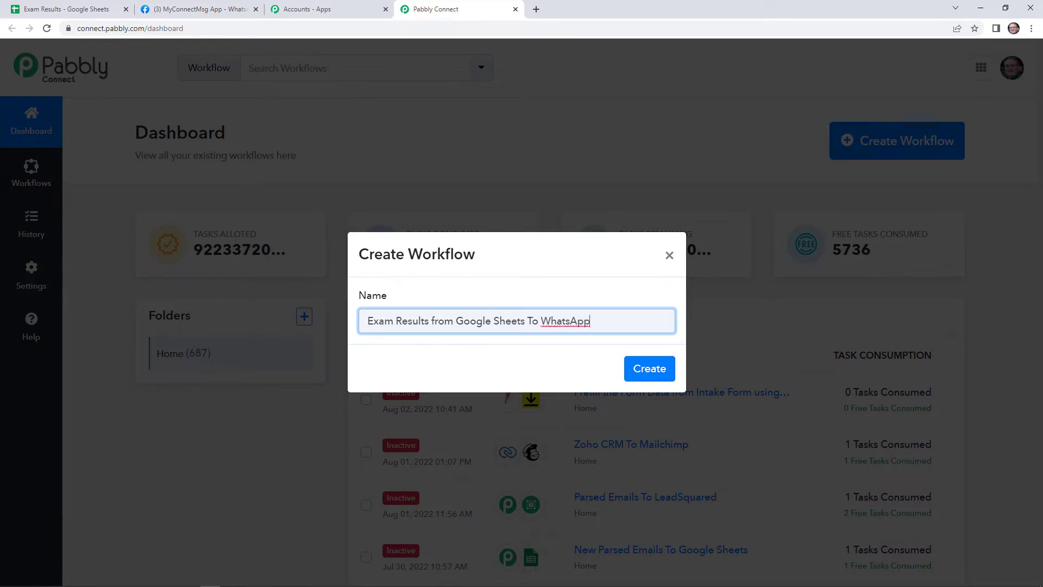
click(646, 369)
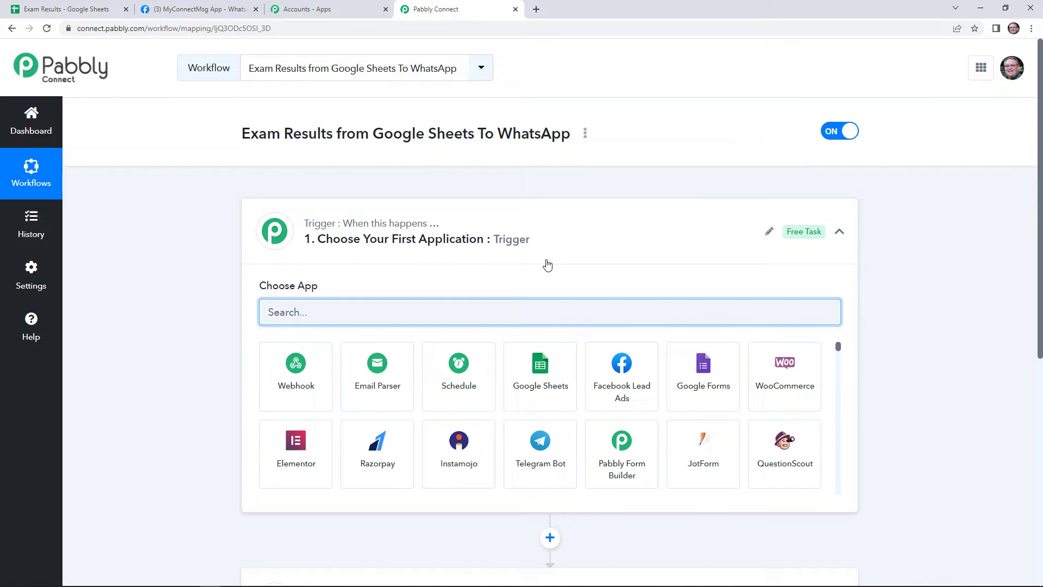
Use Schedule by Pabbly as the workflow's trigger and set it to run Once.
scroll(960, 306, down, 5)
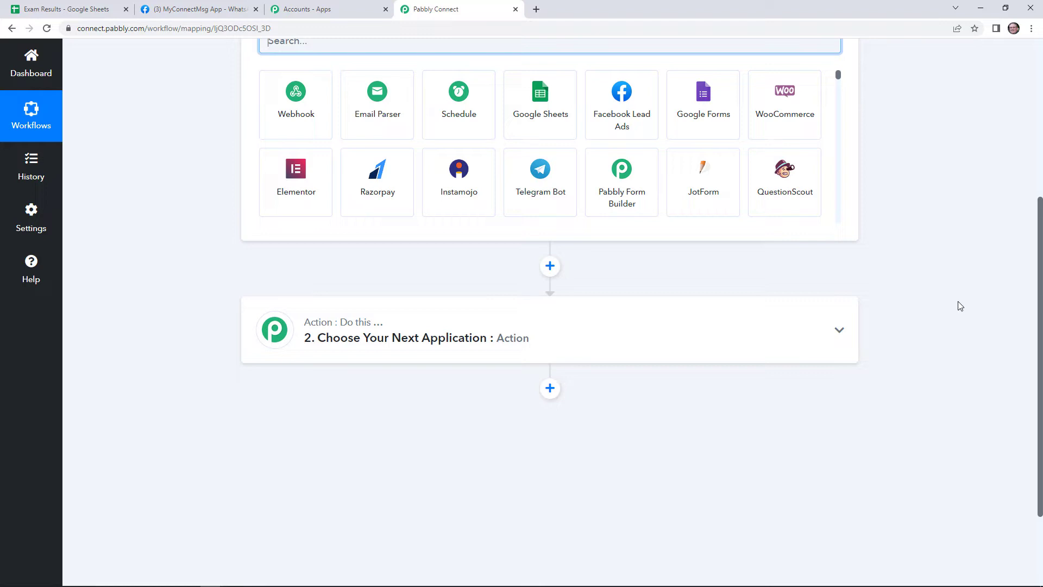
scroll(962, 340, up, 4)
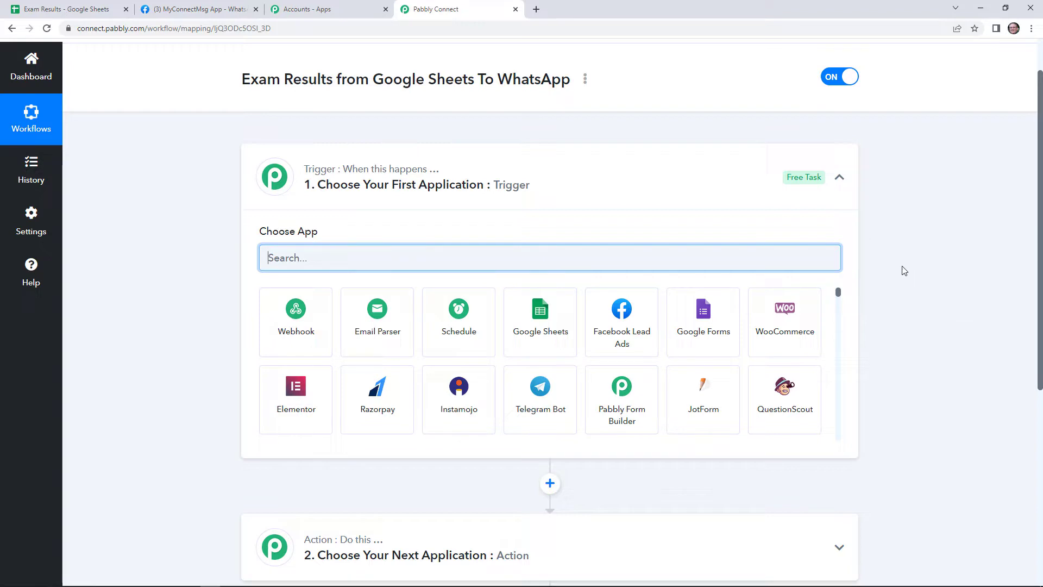
click(462, 303)
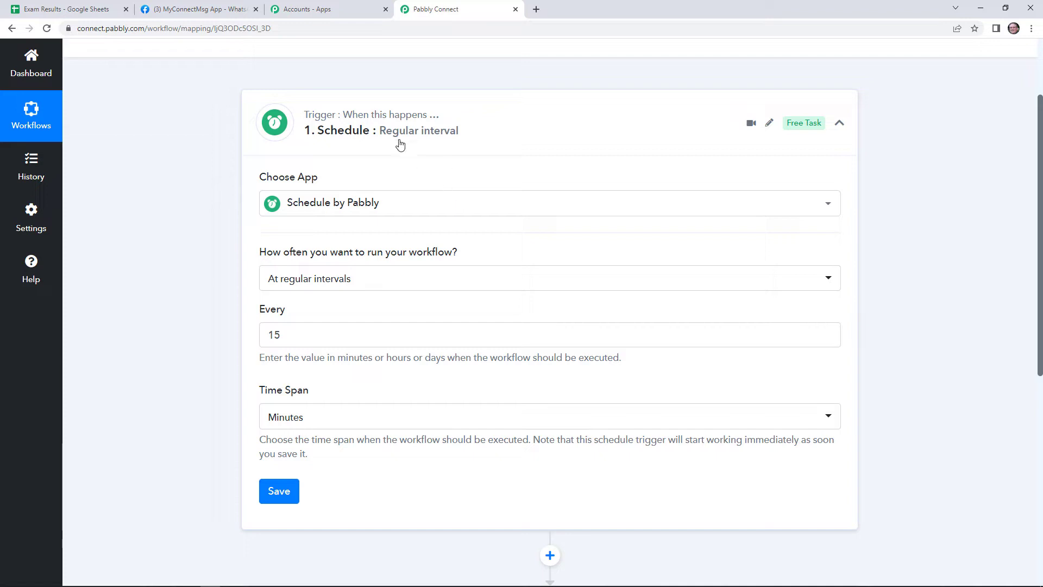
click(423, 281)
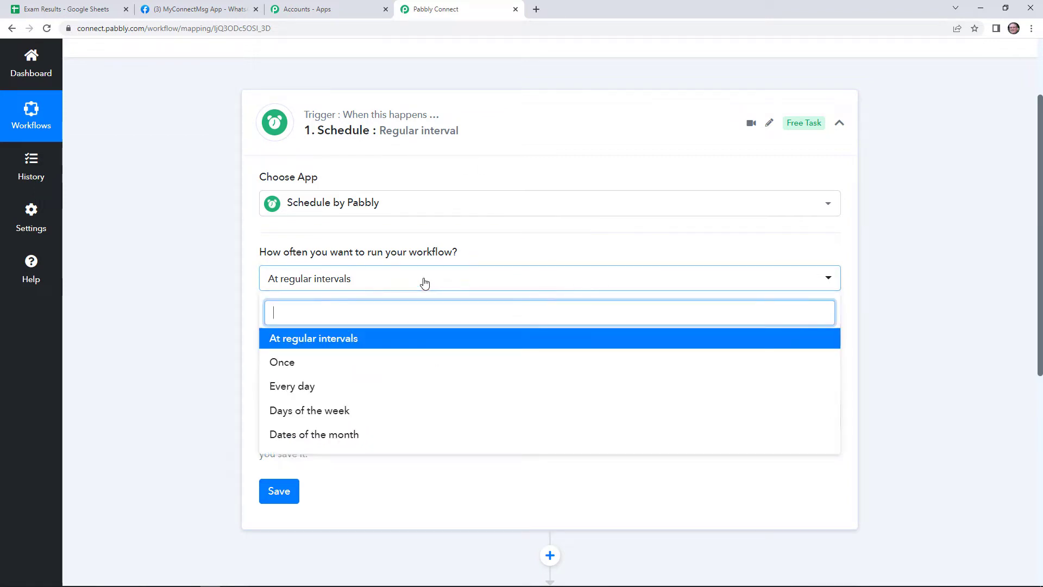
click(405, 362)
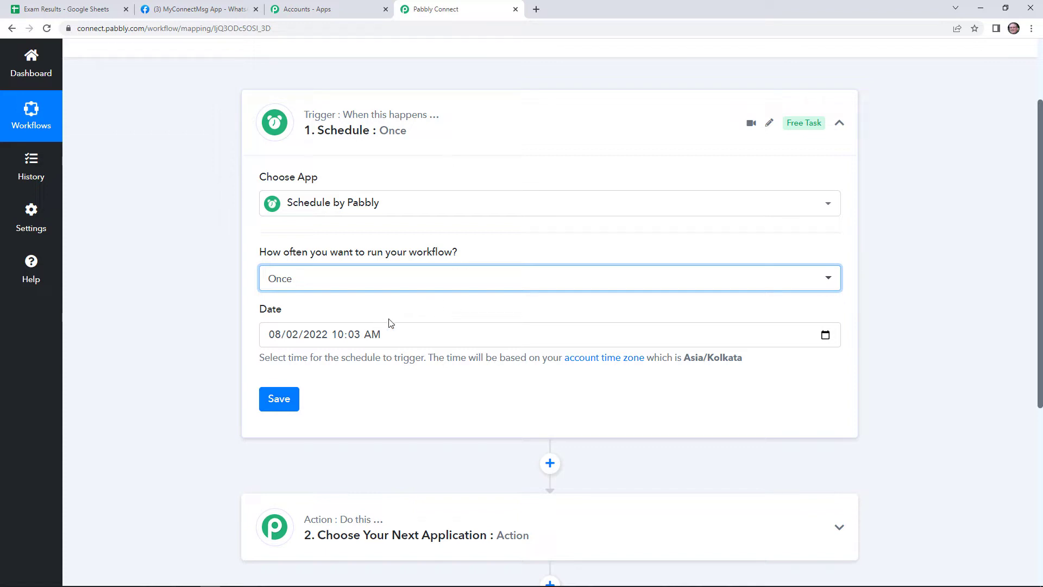
Set the schedule trigger's date to 08/08/2022 10:00 AM and save it.
click(825, 335)
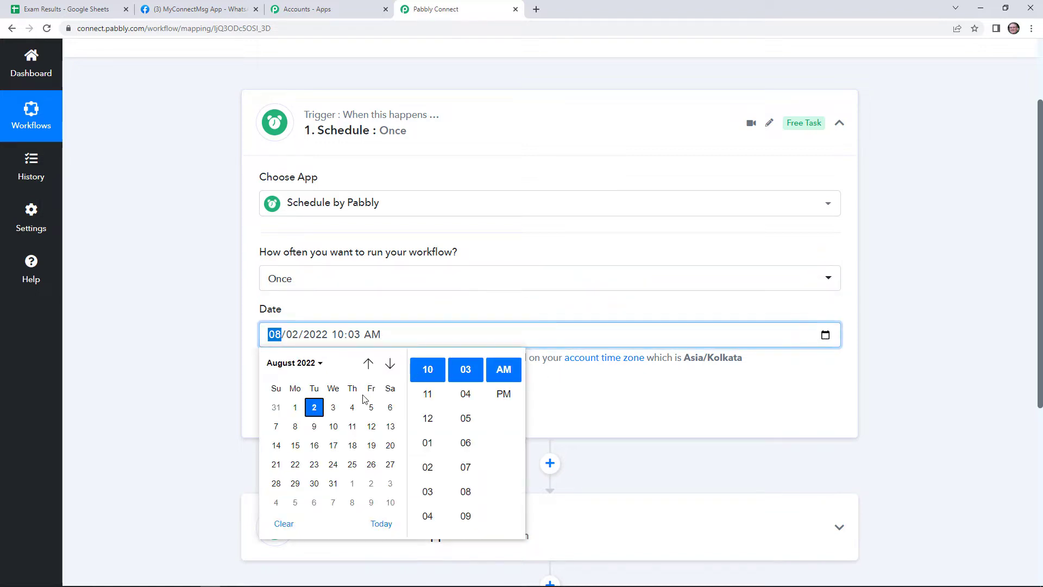
click(303, 432)
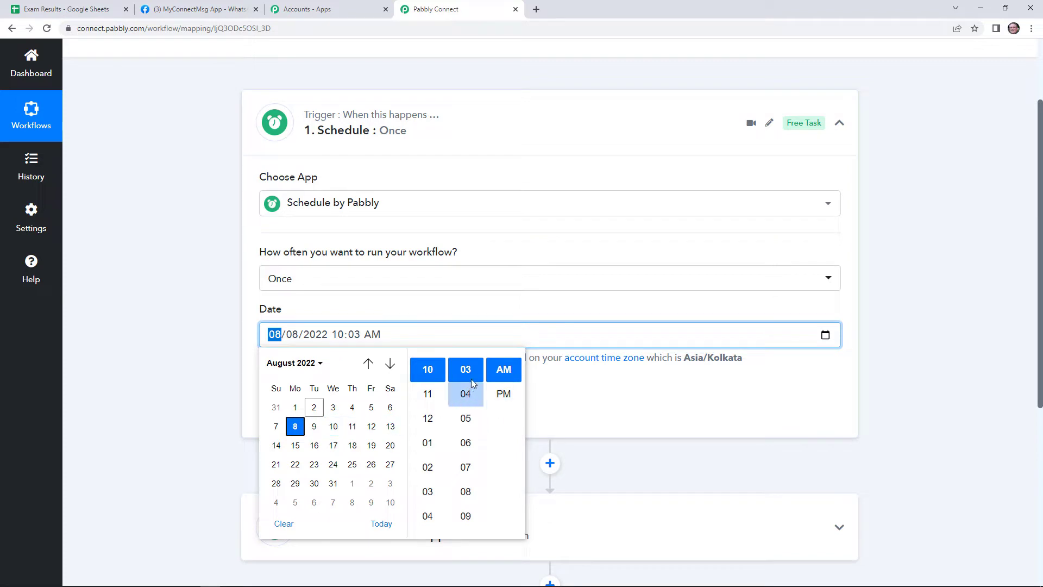
key(Up)
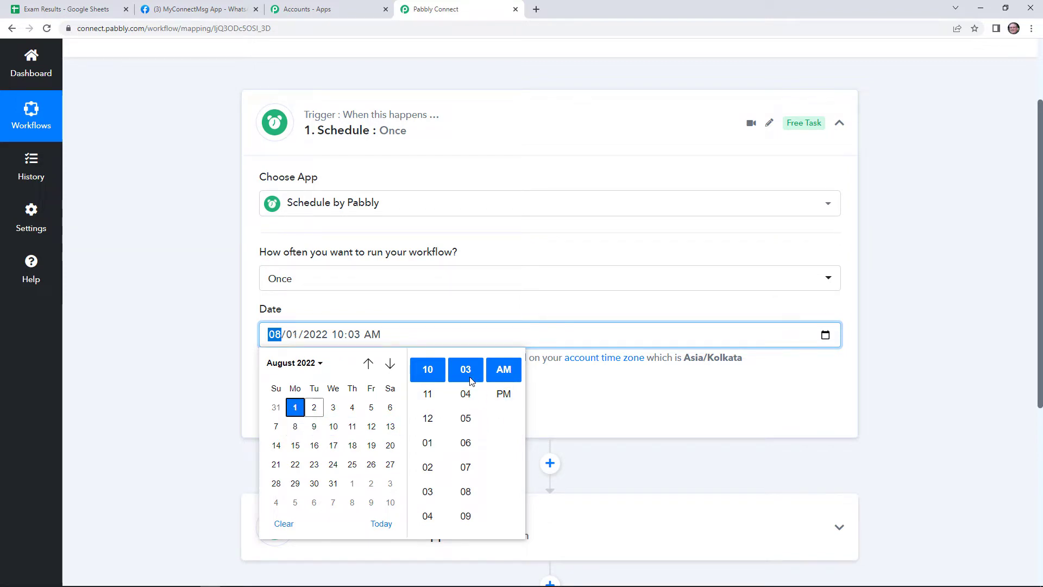
scroll(466, 381, up, 3)
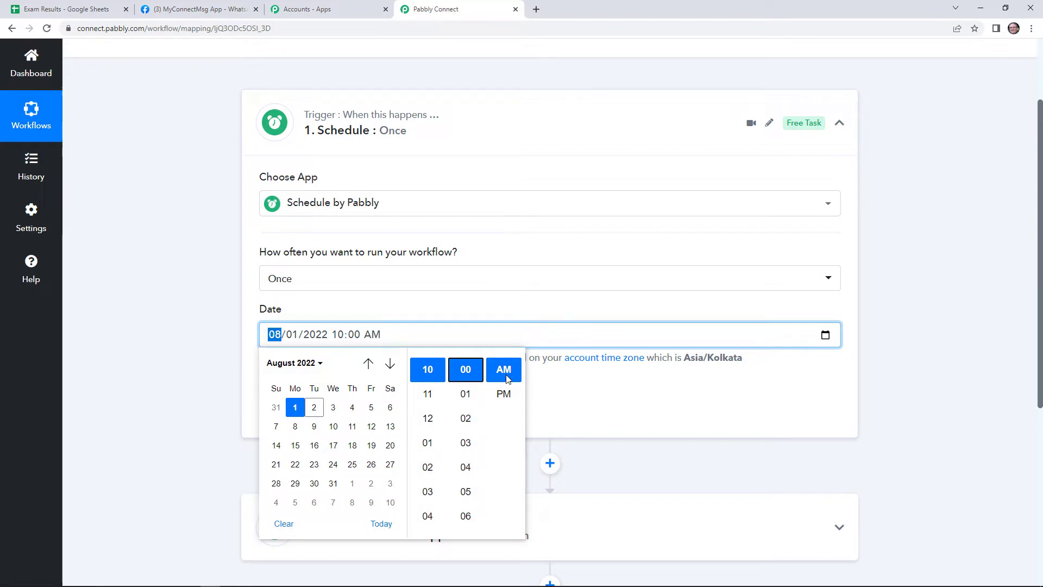
click(298, 428)
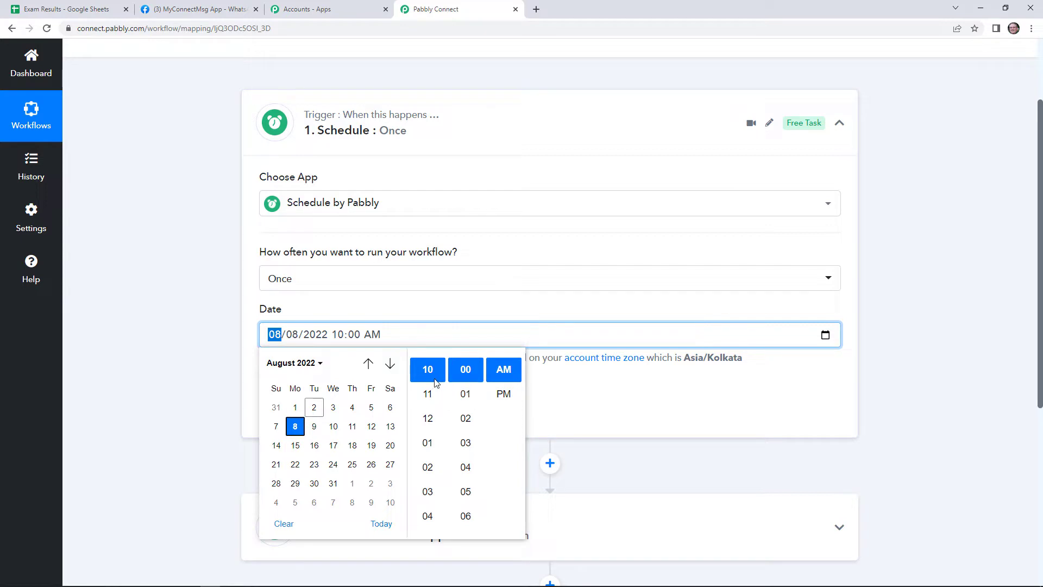
click(580, 409)
click(280, 413)
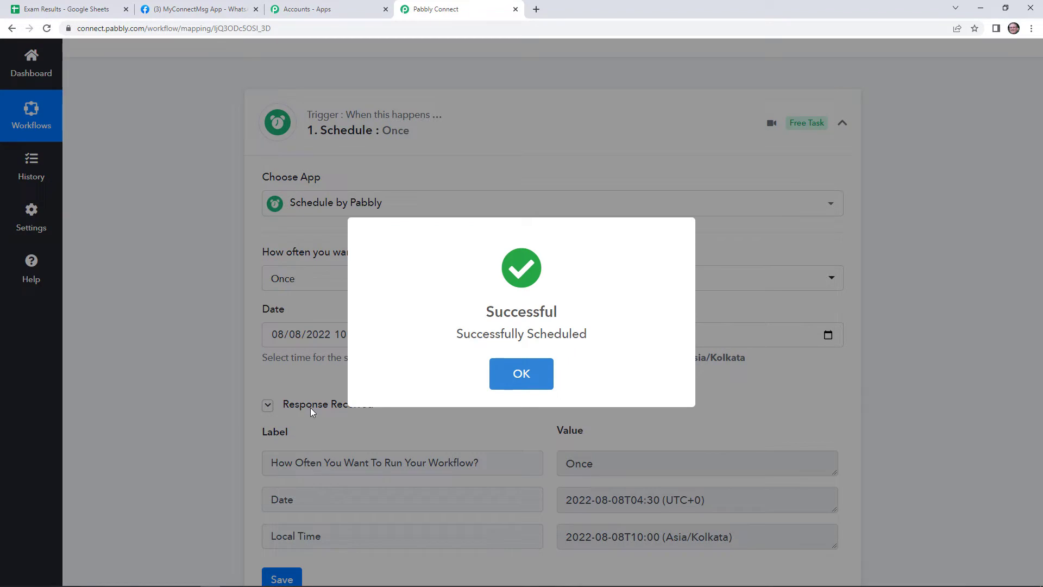
click(532, 374)
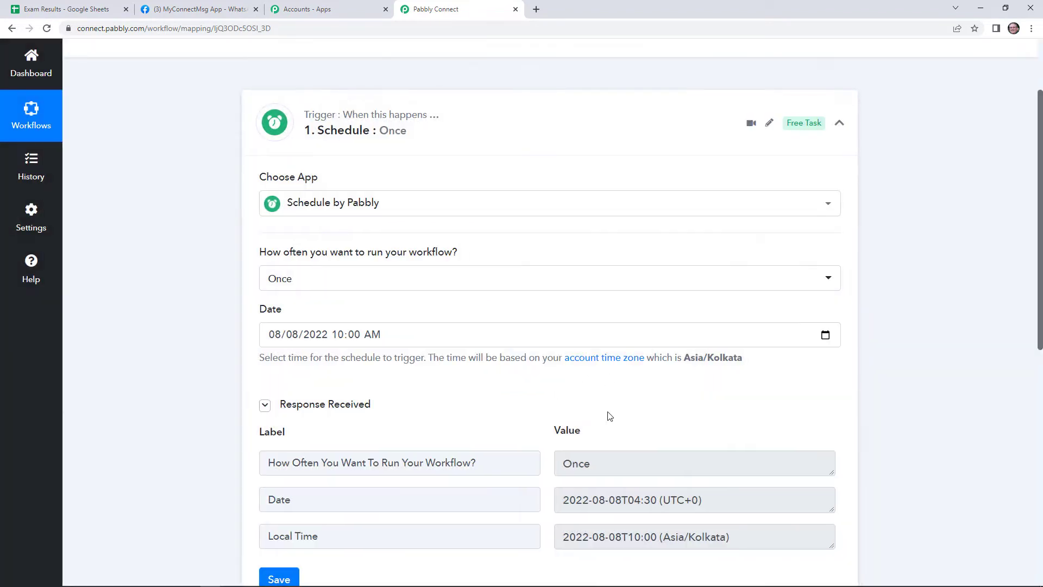
Choose Google Sheets as the app for the second workflow step, with Get Row(s) as its action event.
scroll(610, 416, down, 3)
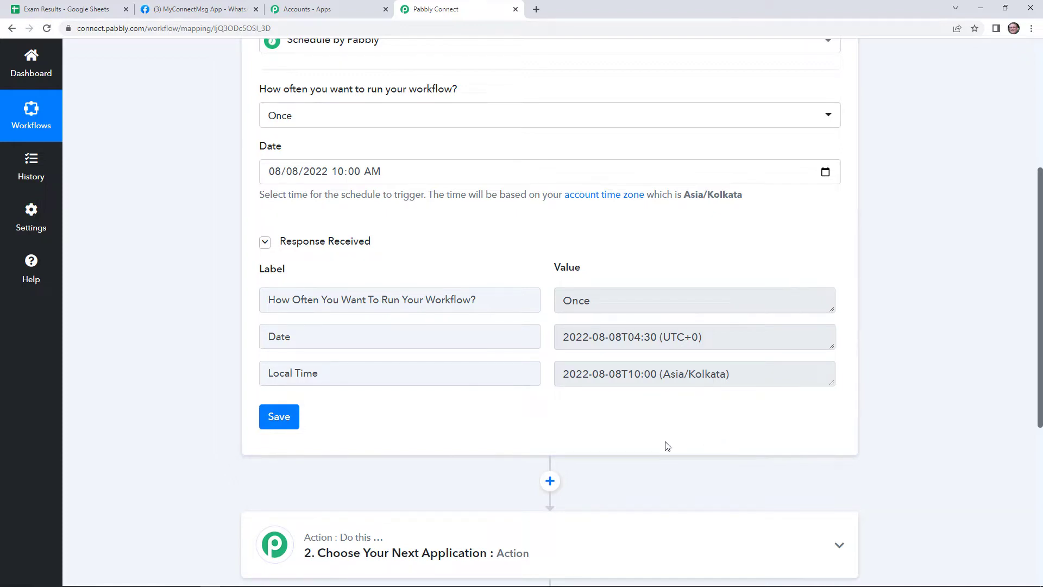
scroll(674, 435, down, 2)
scroll(598, 407, down, 1)
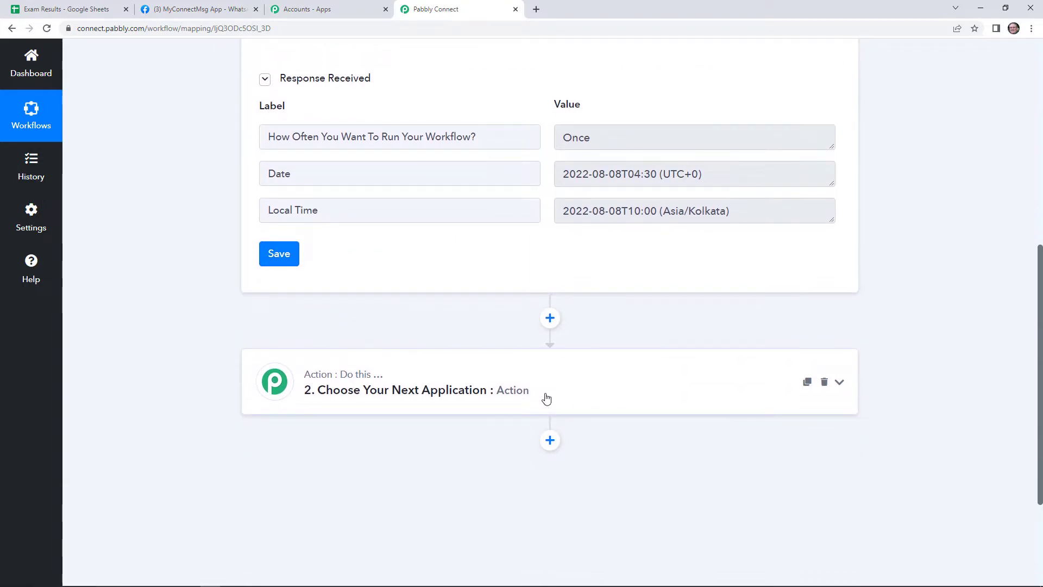
click(546, 398)
scroll(489, 415, down, 1)
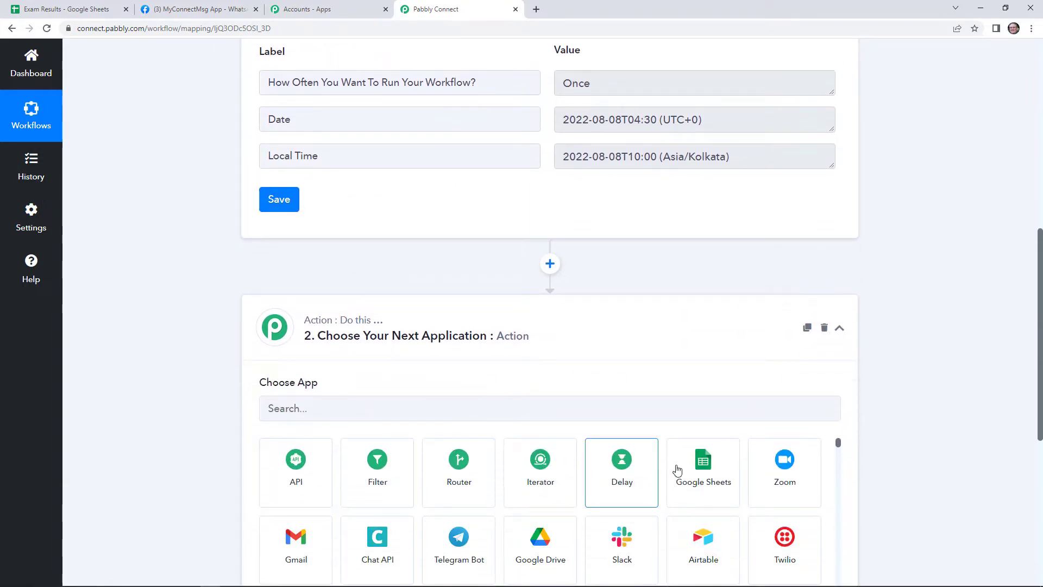
click(709, 473)
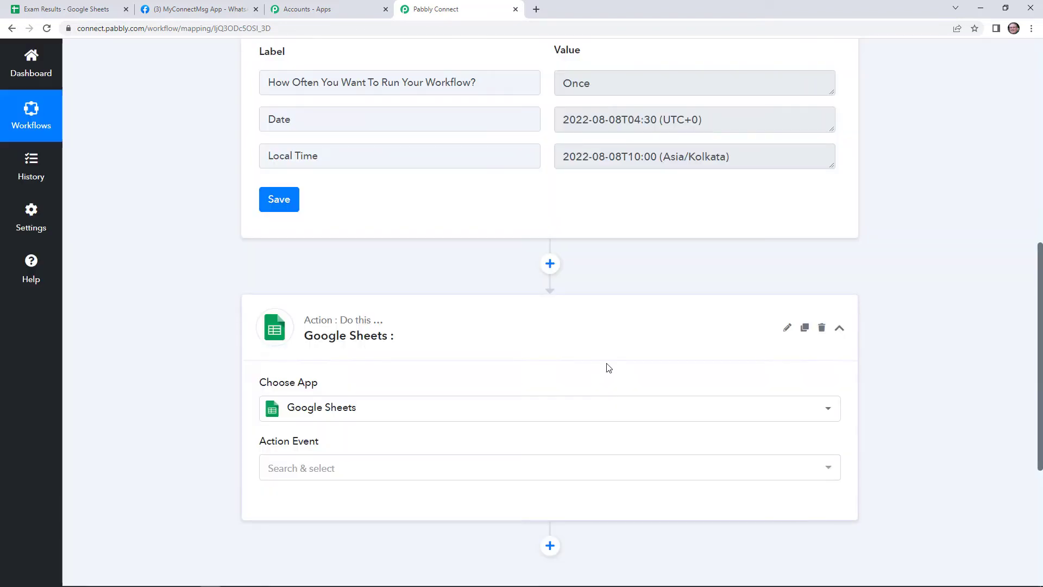
scroll(565, 326, down, 1)
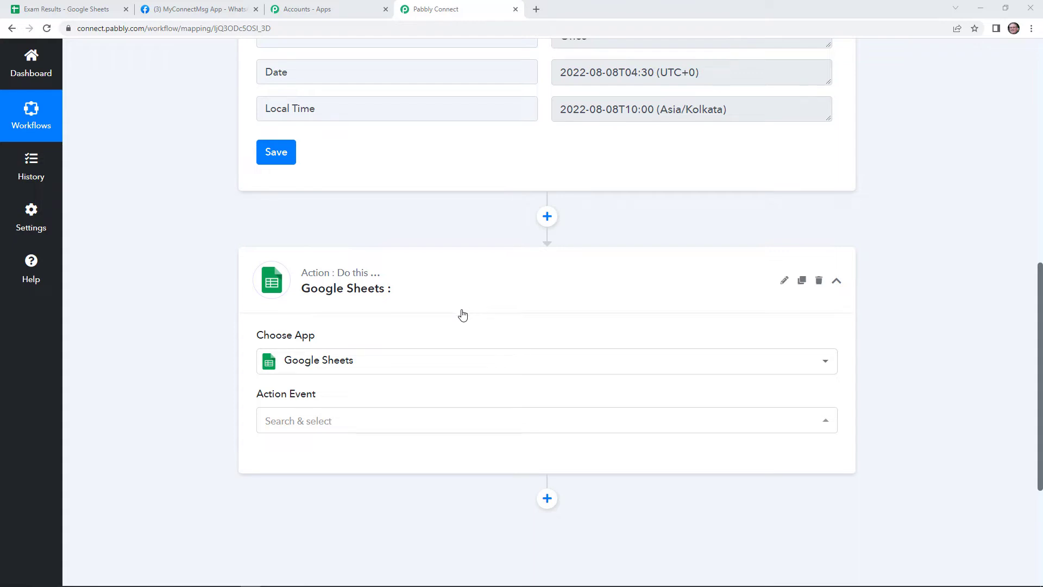
click(455, 427)
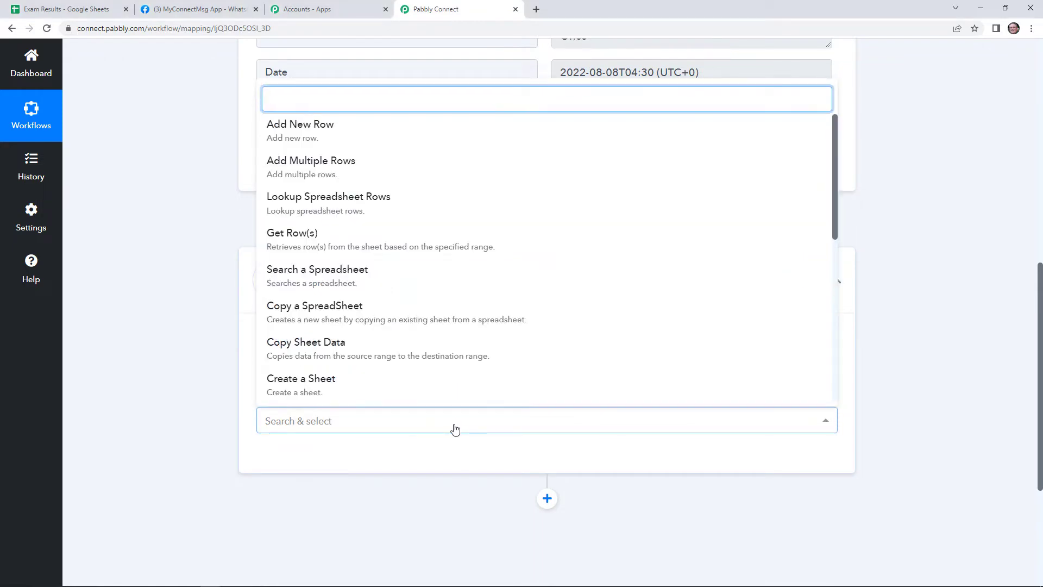
click(405, 245)
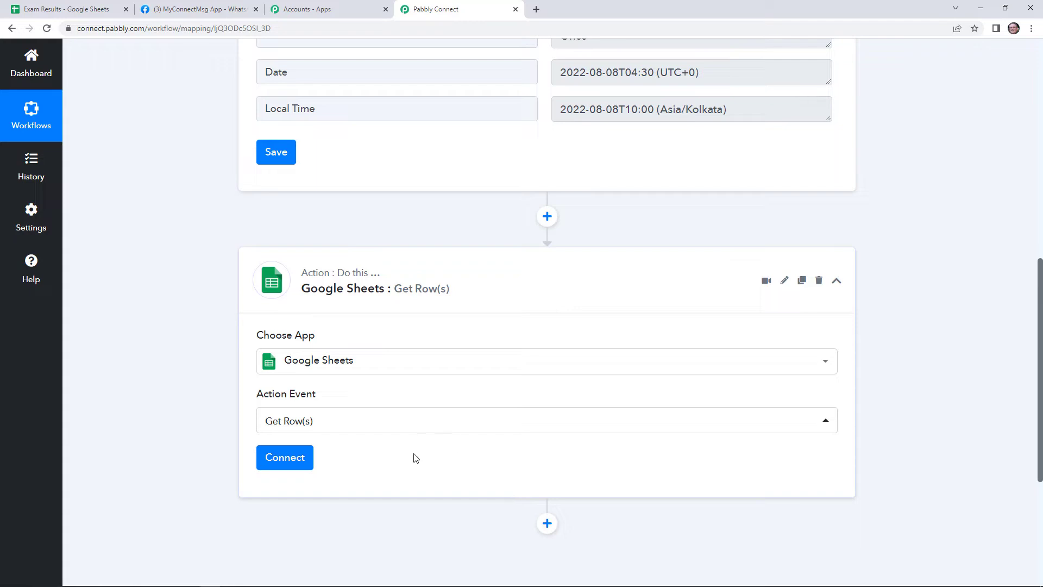
Connect the Google Sheets action through a new connection, authorizing access with the listed Google account.
click(296, 463)
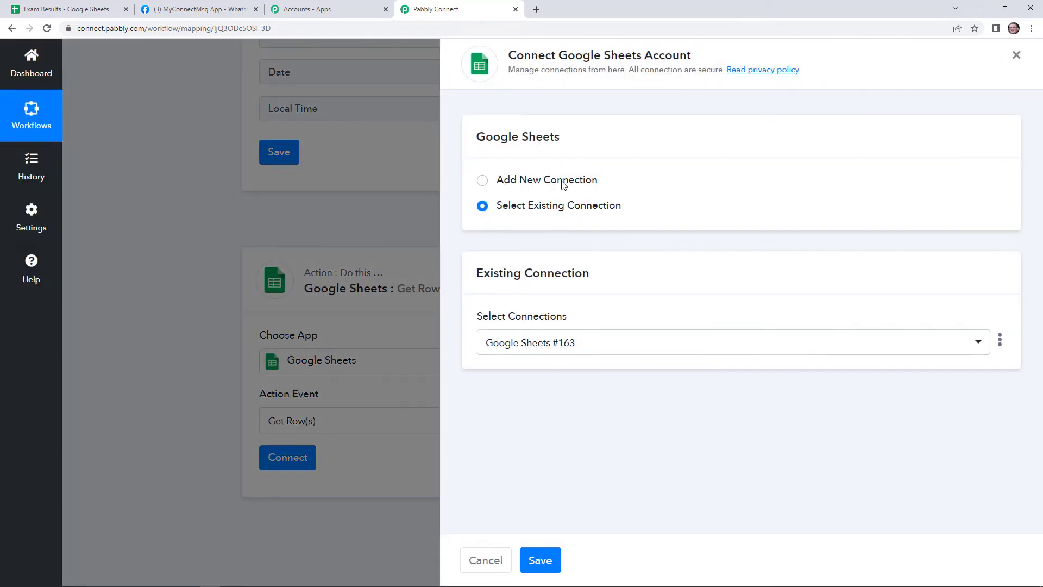
click(565, 182)
click(584, 334)
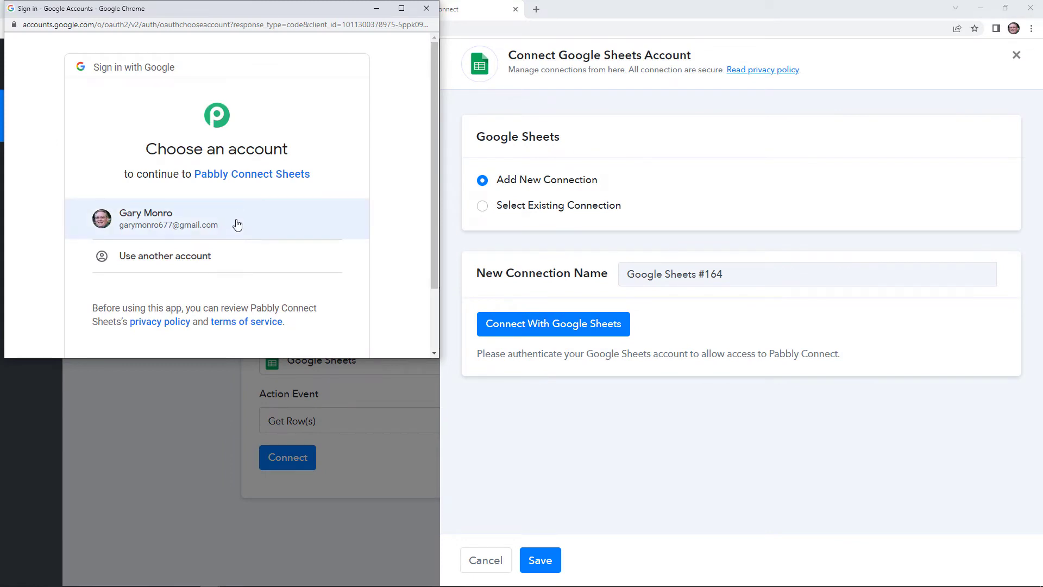
click(237, 225)
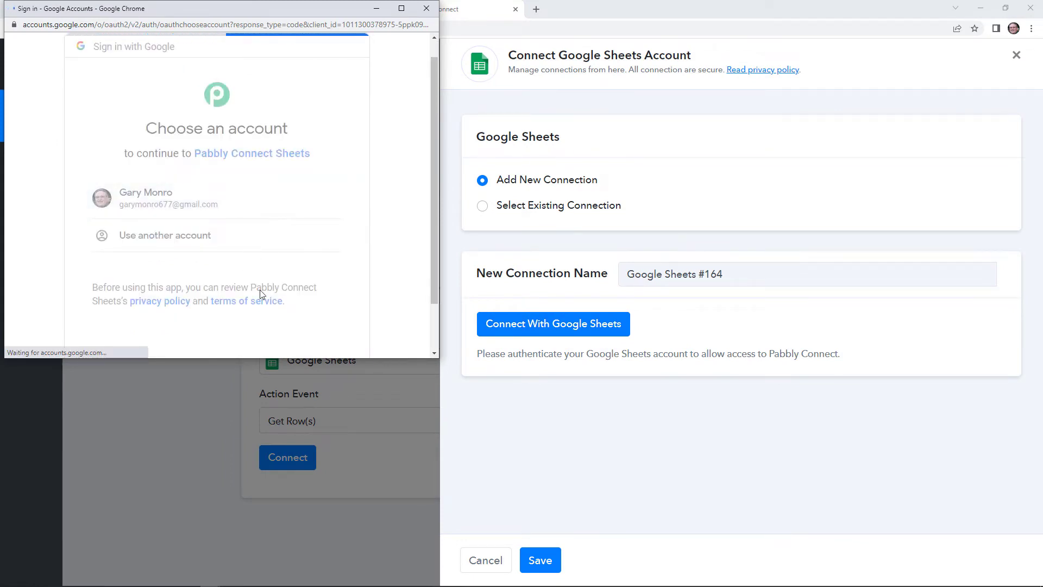
scroll(271, 293, down, 2)
click(286, 291)
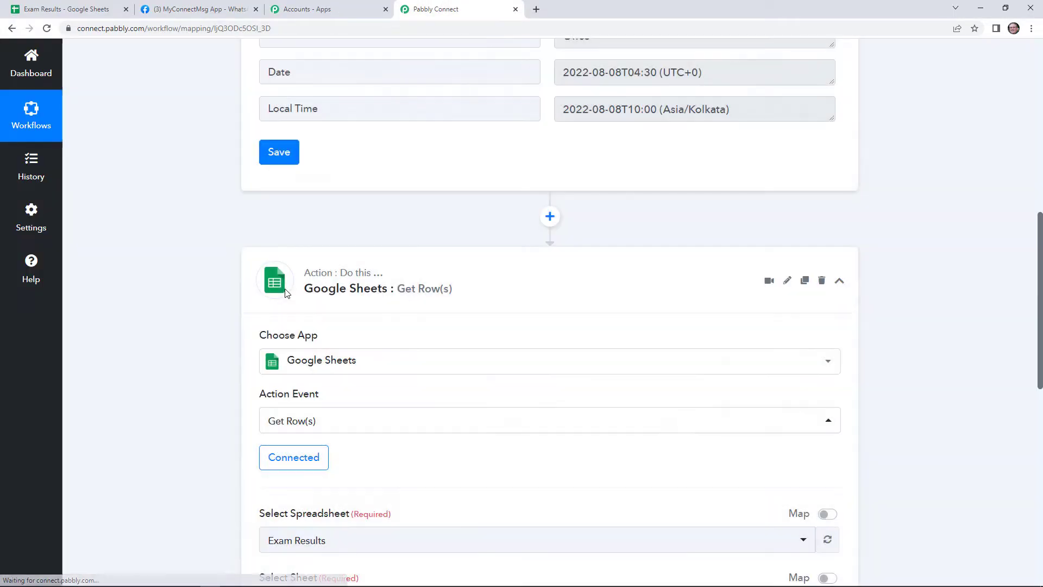
Choose the Exam Results spreadsheet and its Sheet1 as the source for the Get Row(s) action.
scroll(491, 449, down, 3)
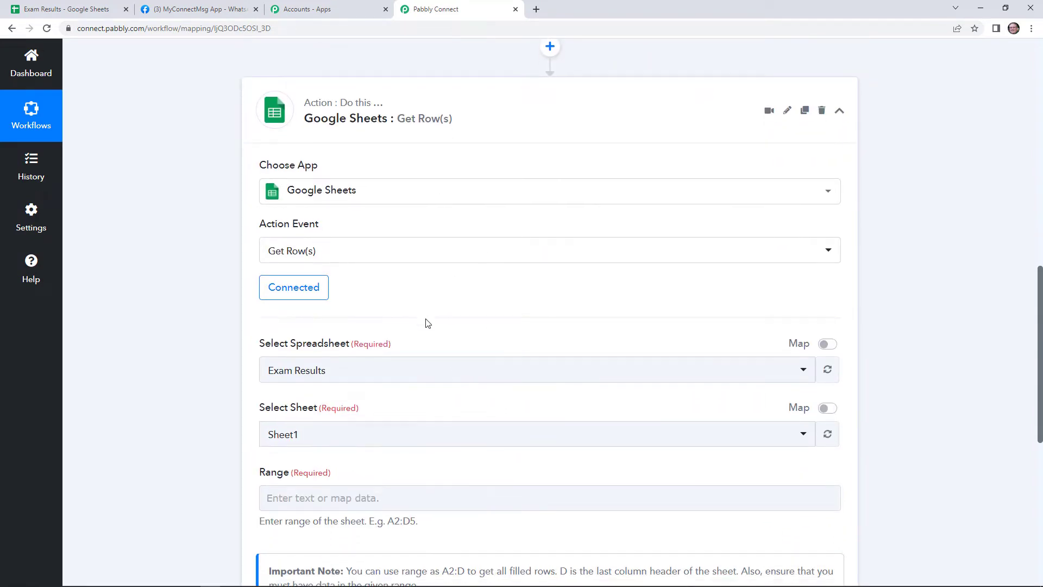
scroll(427, 322, down, 1)
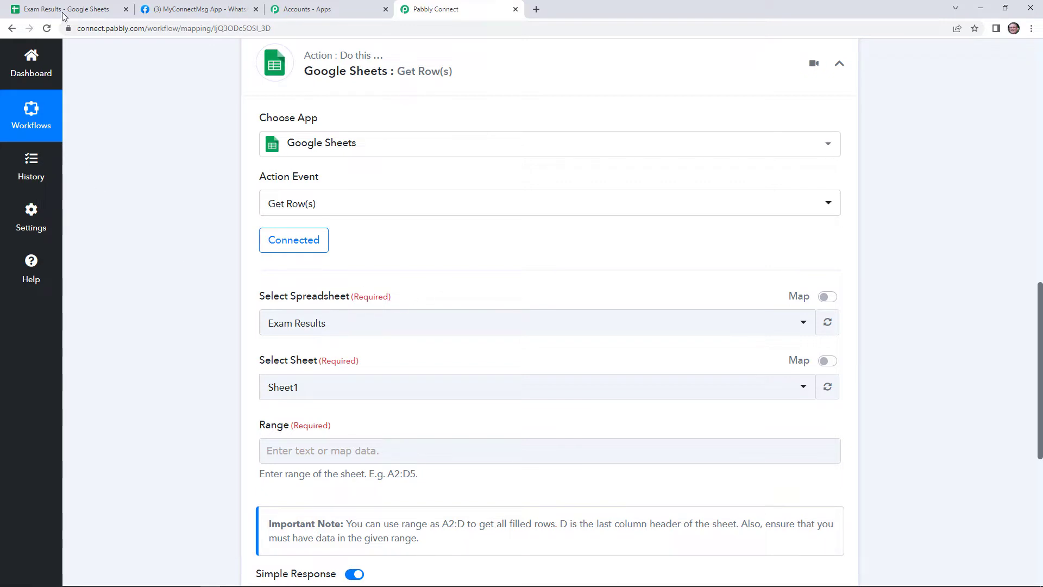
click(412, 335)
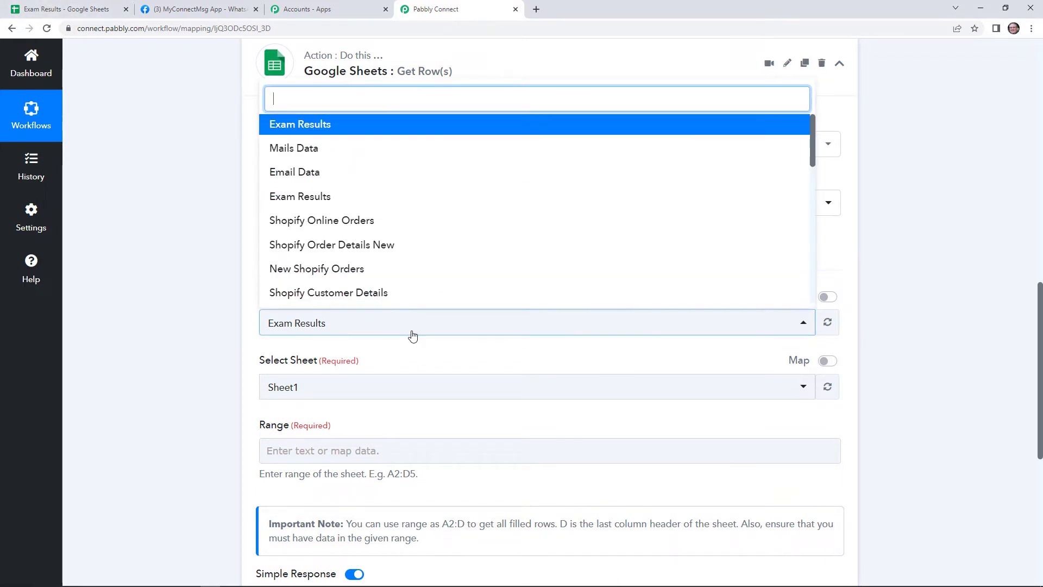
click(320, 124)
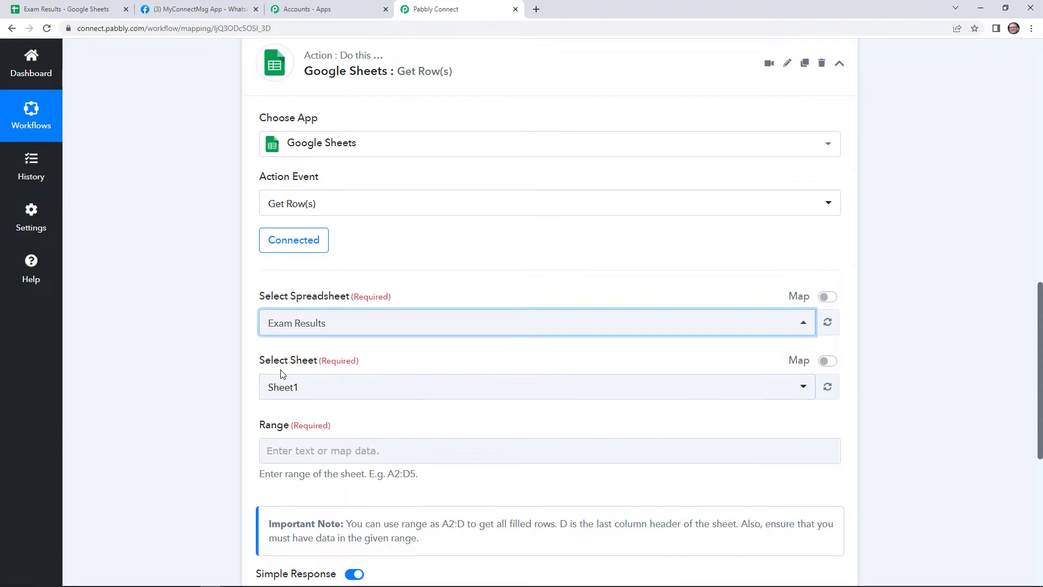
click(304, 393)
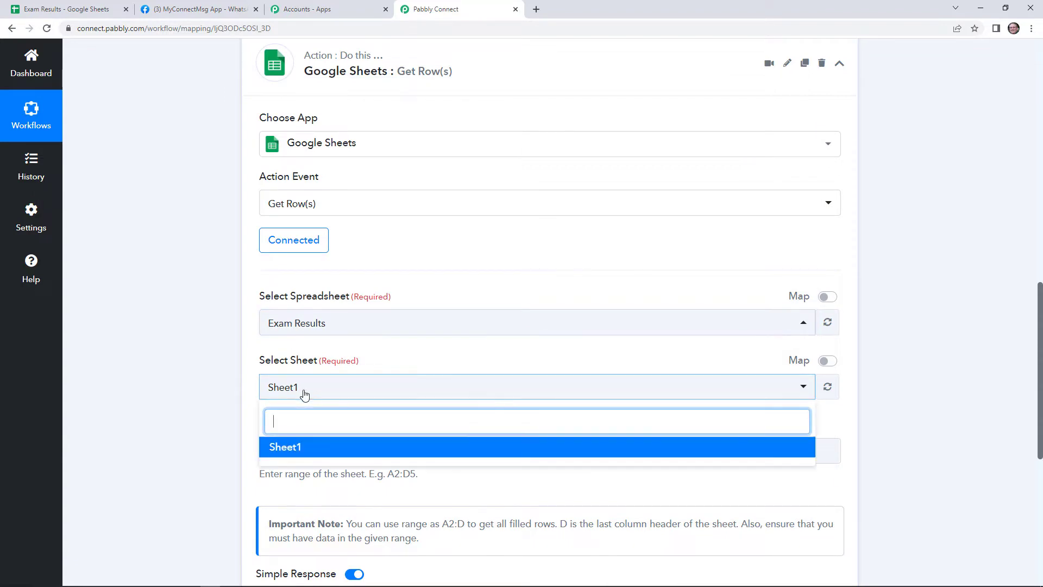
click(322, 453)
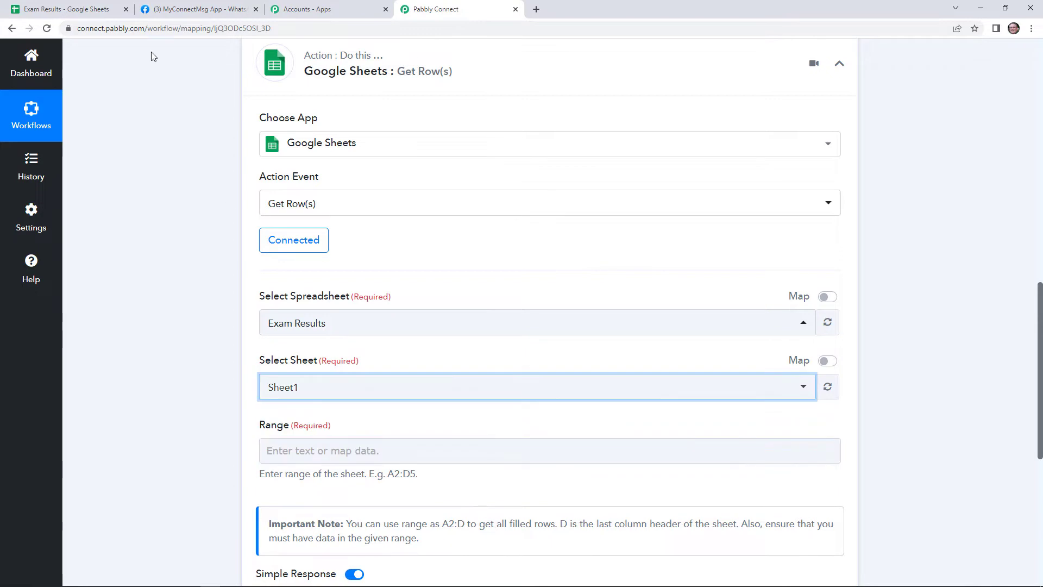
In the Exam Results Google Sheet, select all filled data rows below the header and copy their range reference A2:F5.
click(91, 5)
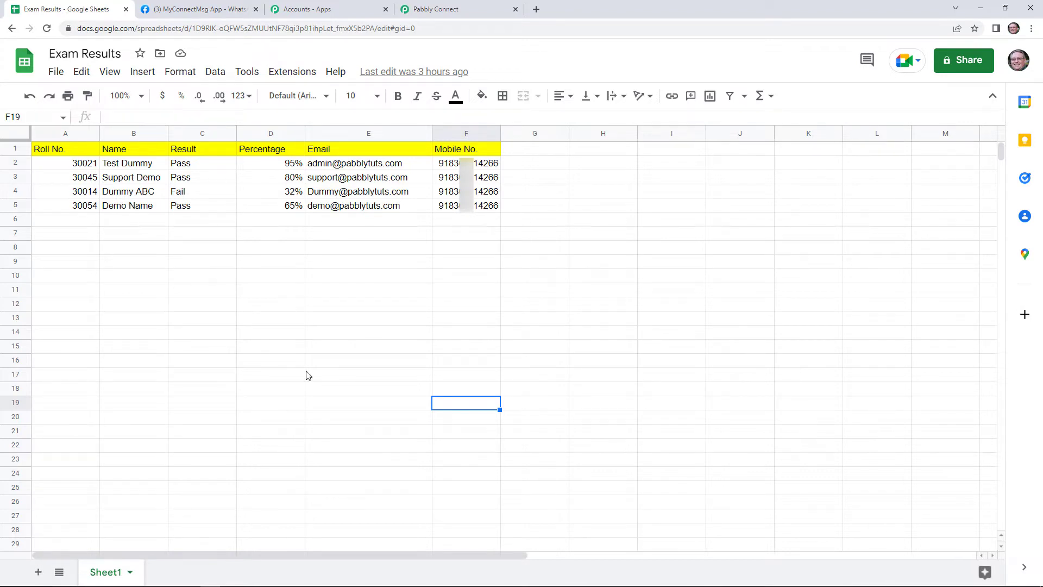
click(464, 12)
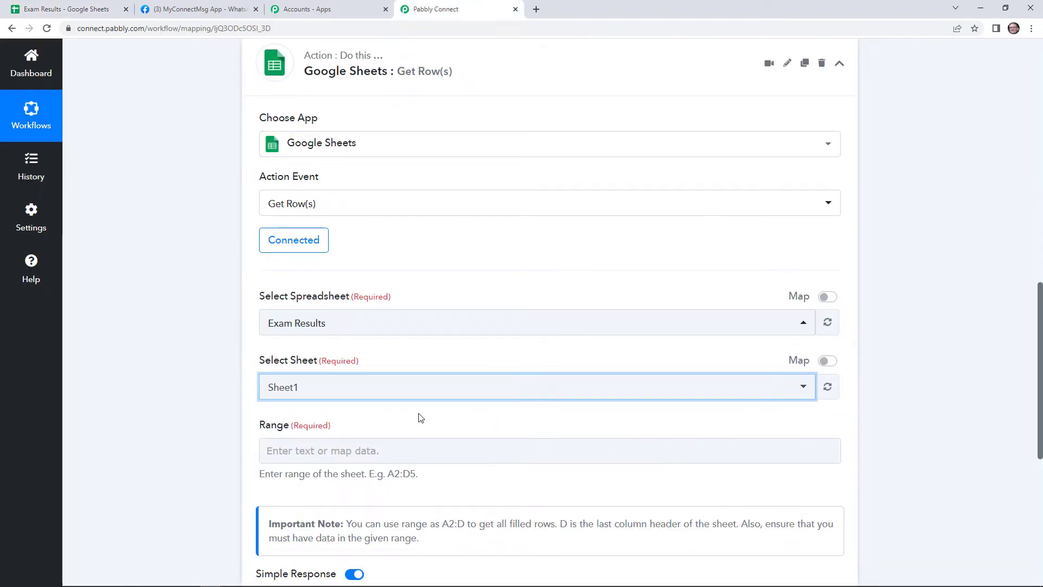
scroll(362, 447, down, 3)
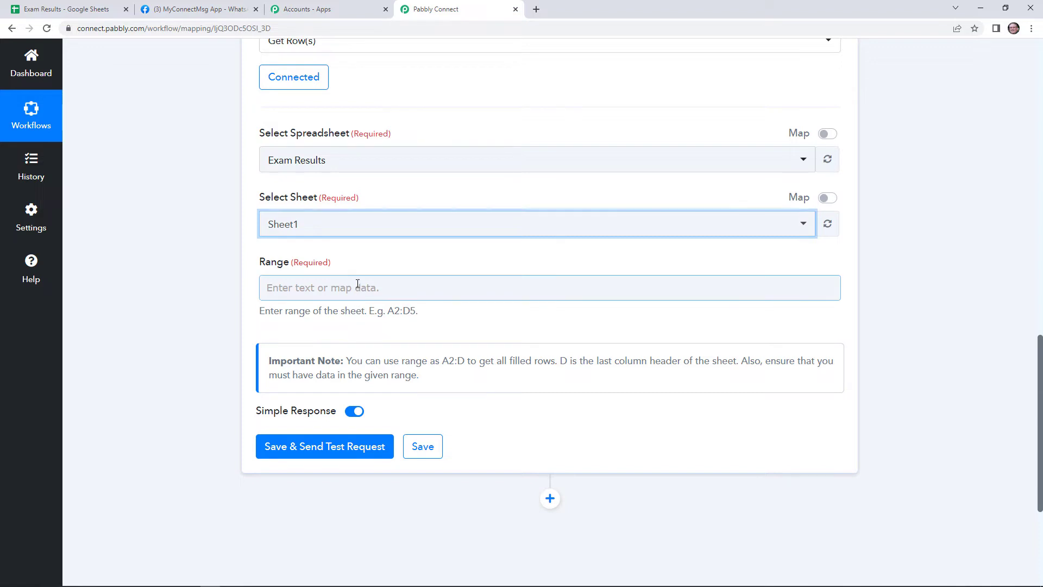
click(59, 5)
click(86, 166)
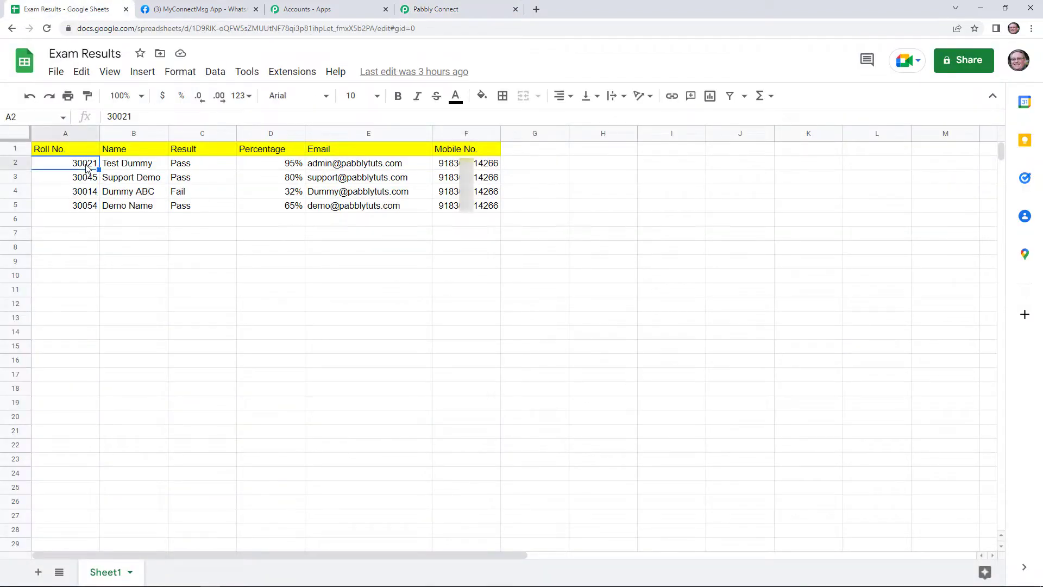
key(shift+Down)
key(shift+Down)
key(shift+Down)
key(shift+Right)
key(shift+Right)
key(shift+Right)
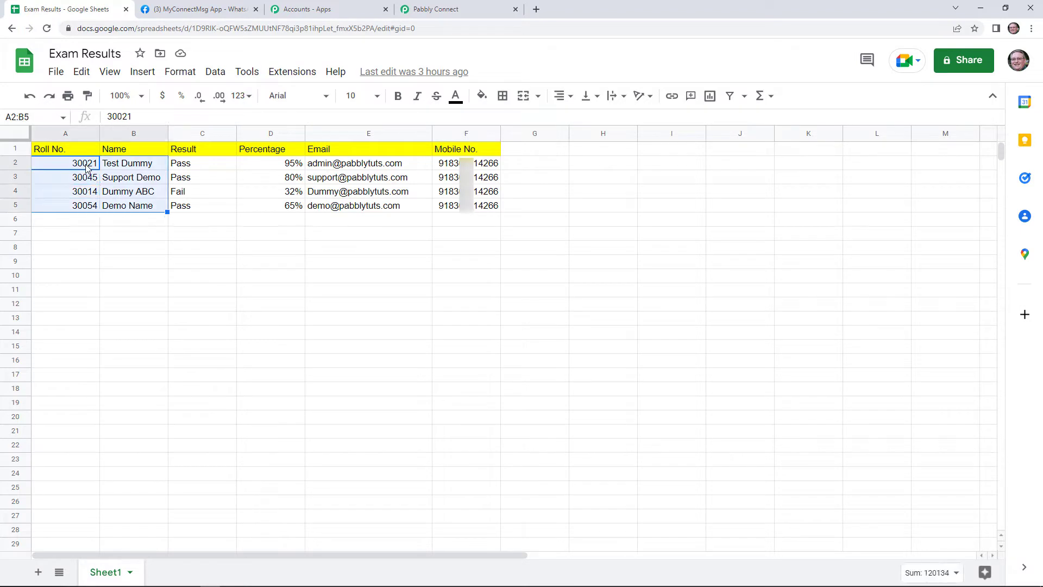
key(shift+Right)
key(shift+Right)
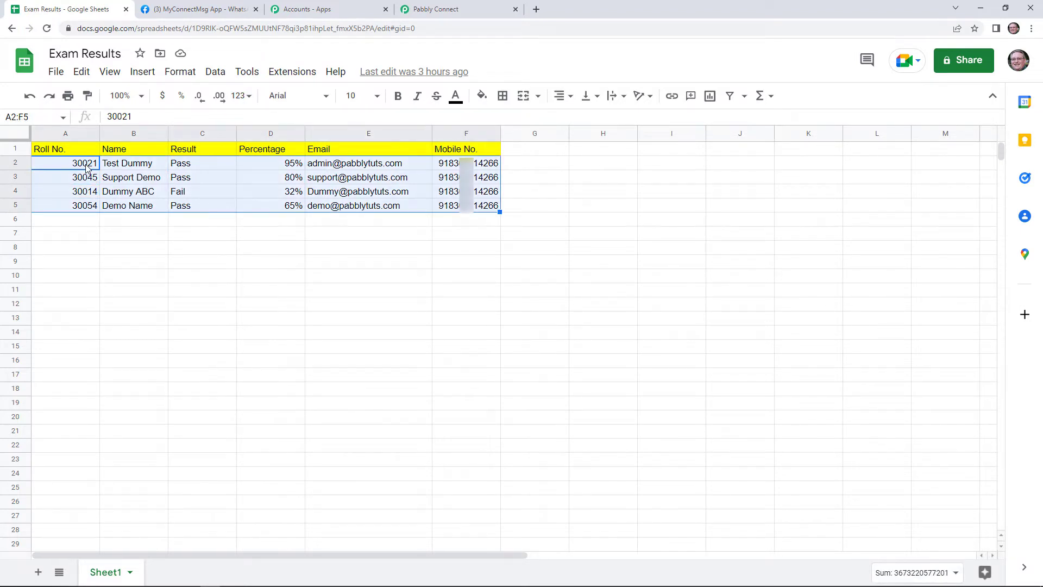
click(23, 116)
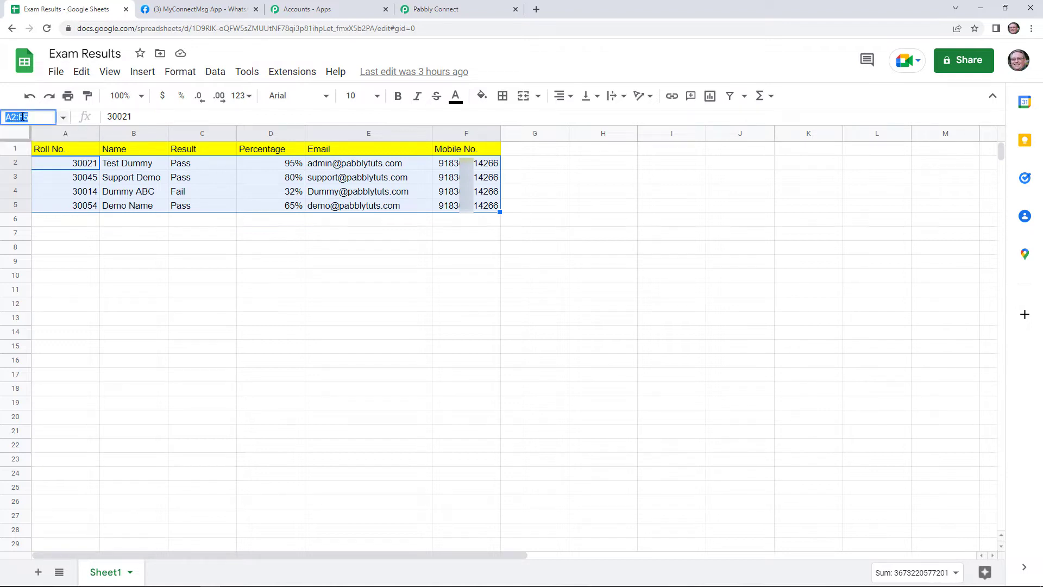
right_click(23, 117)
click(54, 155)
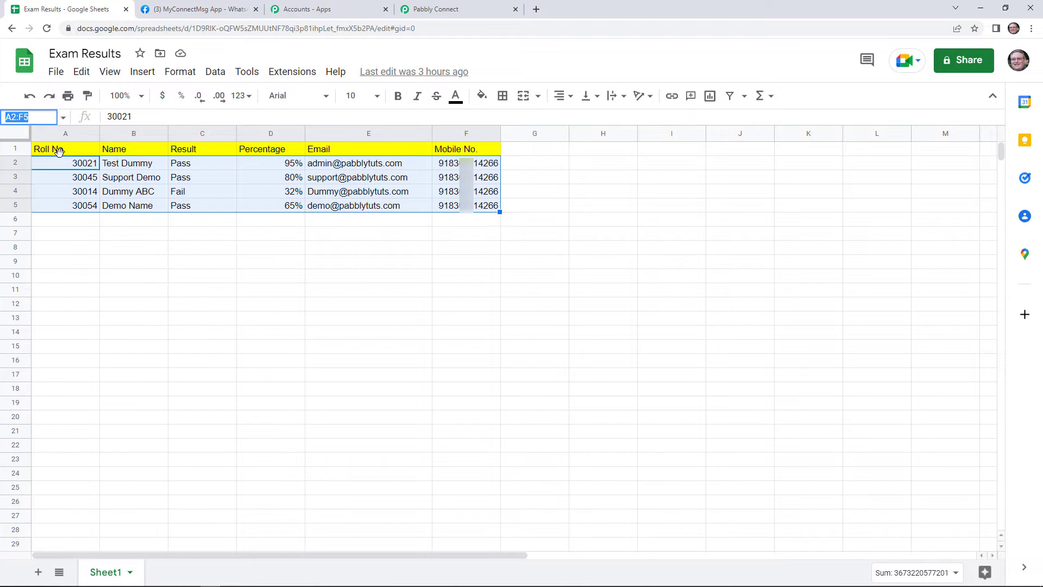
Back in Pabbly Connect, paste A2:F5 as the range of the Google Sheets action.
click(428, 5)
click(344, 293)
right_click(344, 293)
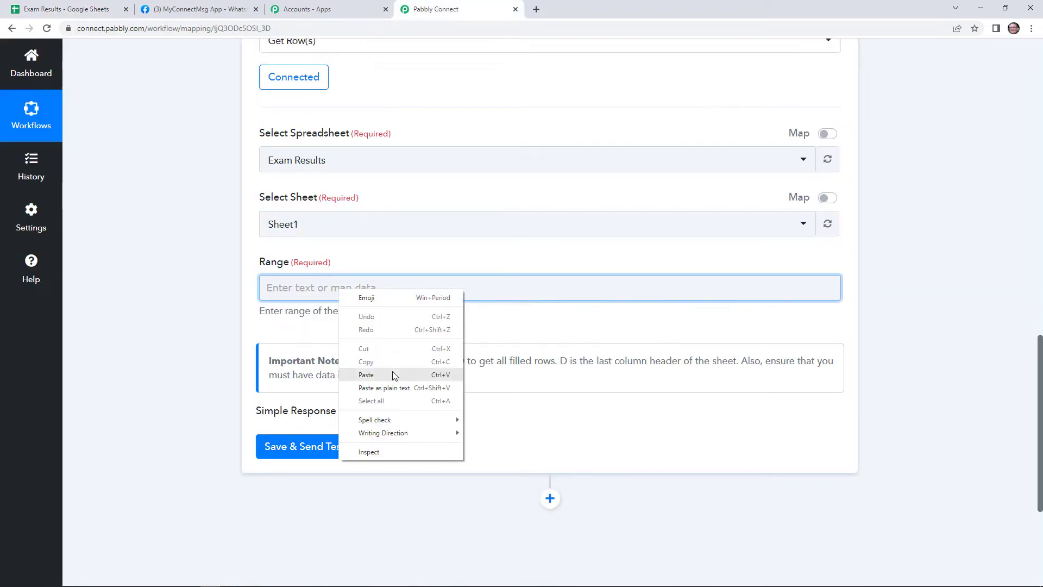
click(394, 376)
Return to the Exam Results sheet and reselect the filled rows A2:F5 to review the range reference.
click(66, 9)
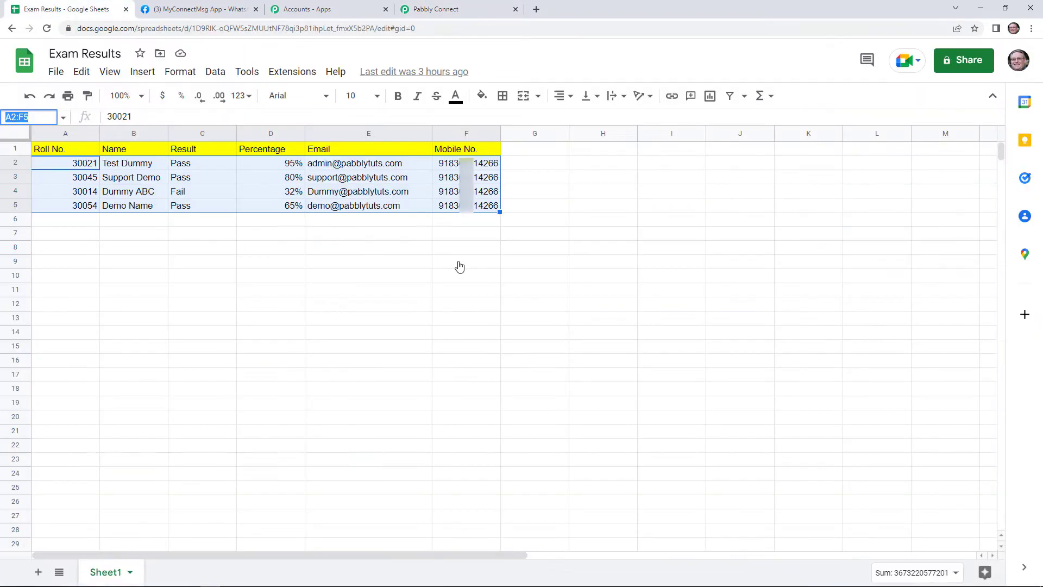
click(475, 220)
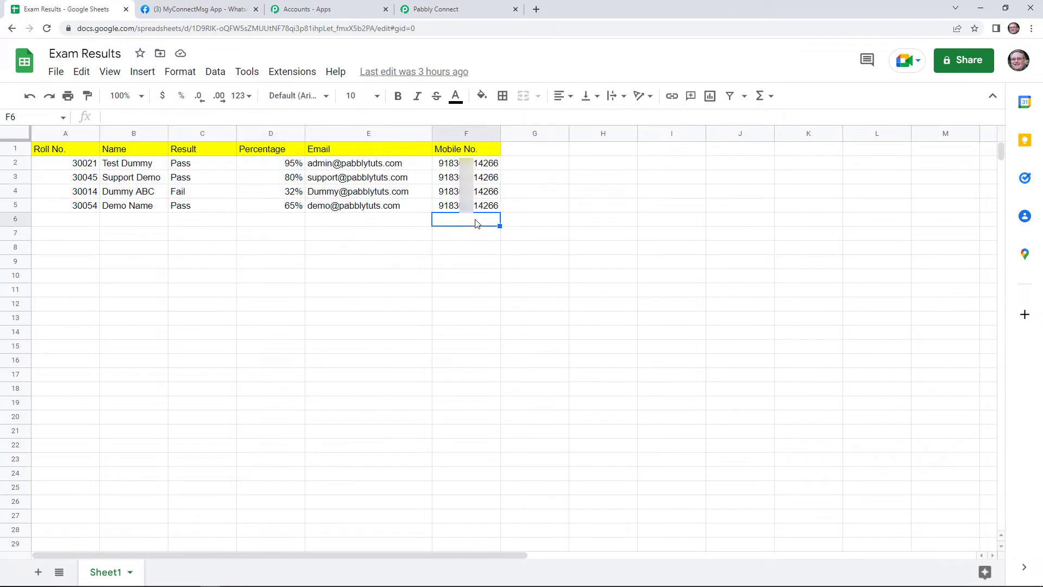
click(59, 166)
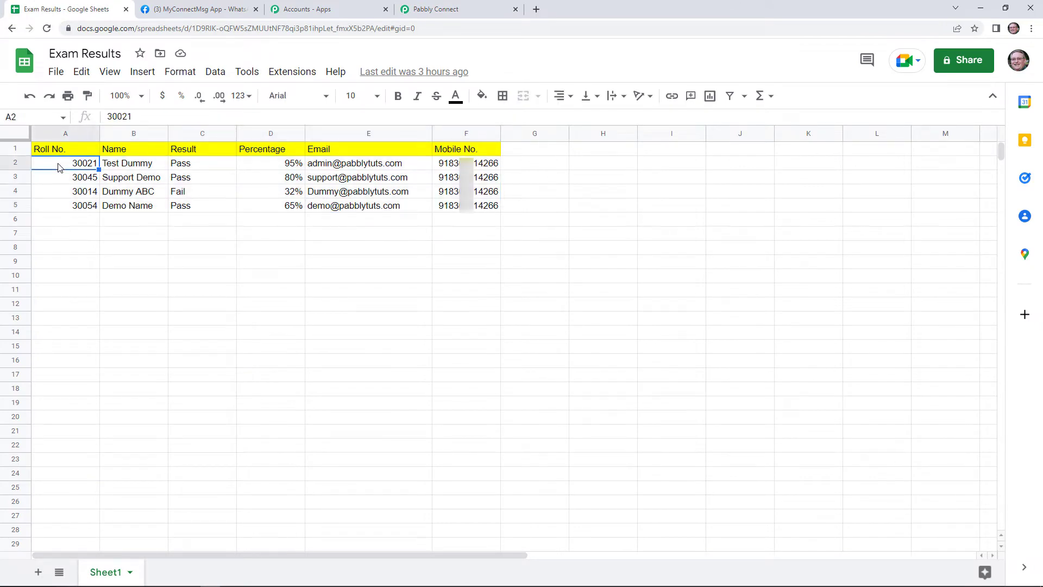
key(shift+Down)
key(shift+Down)
key(shift+Down)
key(shift+Right)
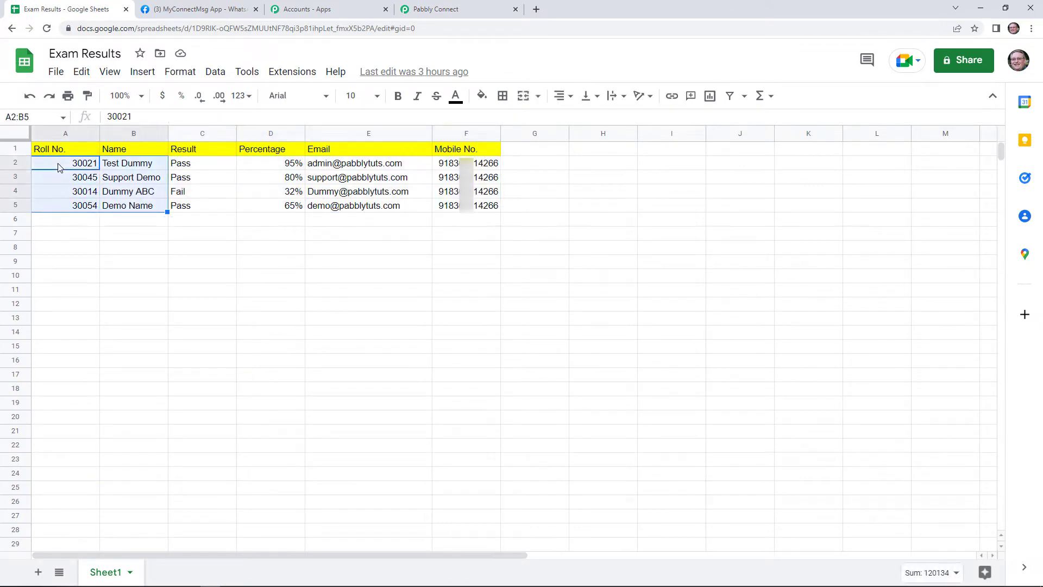
key(shift+Right)
key(shift+Right)
key(shift+Right)
key(shift+Right)
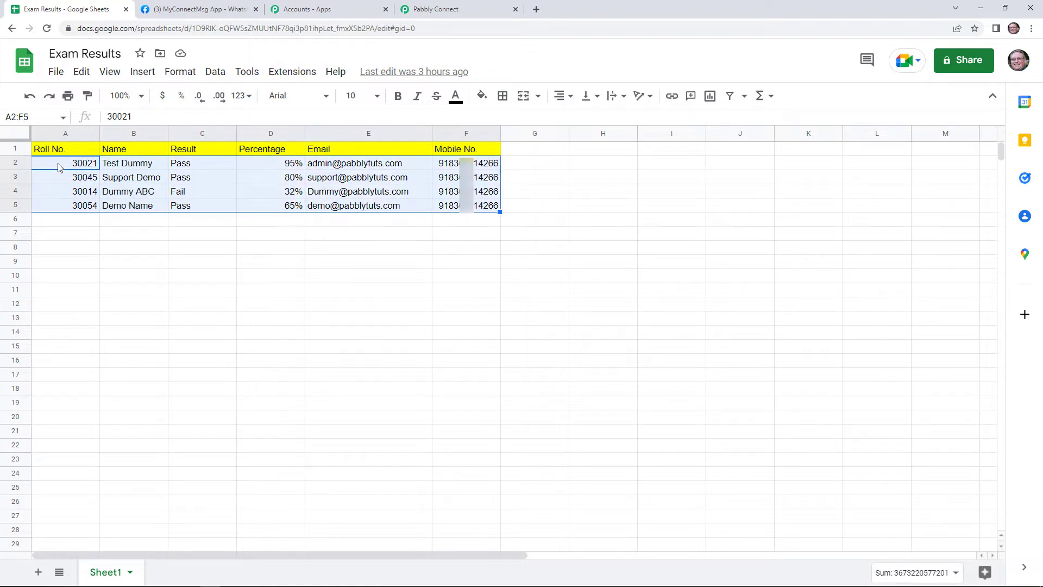
Extend the selection down to row 55 and check the range reference for a larger data set.
key(shift+Down)
key(shift+Down)
key(shift+Down)
key(shift+Down)
key(shift+Down)
key(shift+Down)
key(shift+Down)
key(shift+Down)
key(shift+Down)
key(shift+Down)
key(shift+Down)
key(shift+Down)
key(shift+Down)
key(shift+Down)
key(shift+Down)
key(shift+Down)
key(shift+Down)
key(shift+Down)
key(shift+Down)
key(shift+Down)
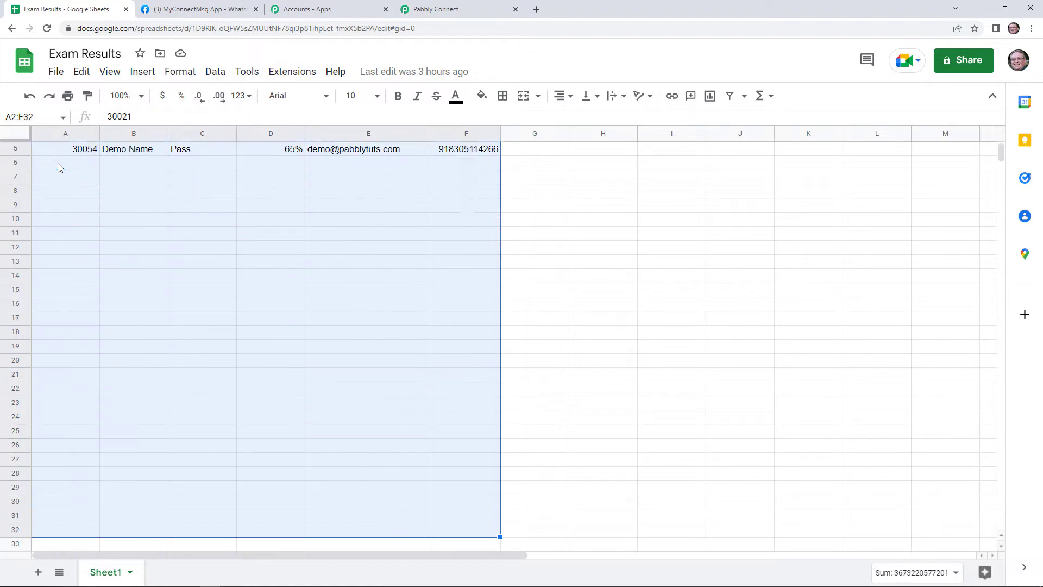
key(shift+Down)
key(shift+Down)
key(shift+Down)
key(shift+Down)
key(shift+Down)
key(shift+Down)
key(shift+Down)
key(shift+Down)
key(shift+Down)
key(shift+Down)
key(shift+Down)
key(shift+Down)
key(shift+Down)
key(shift+Down)
key(shift+Down)
key(shift+Down)
key(shift+Down)
key(shift+Down)
key(shift+Down)
key(shift+Down)
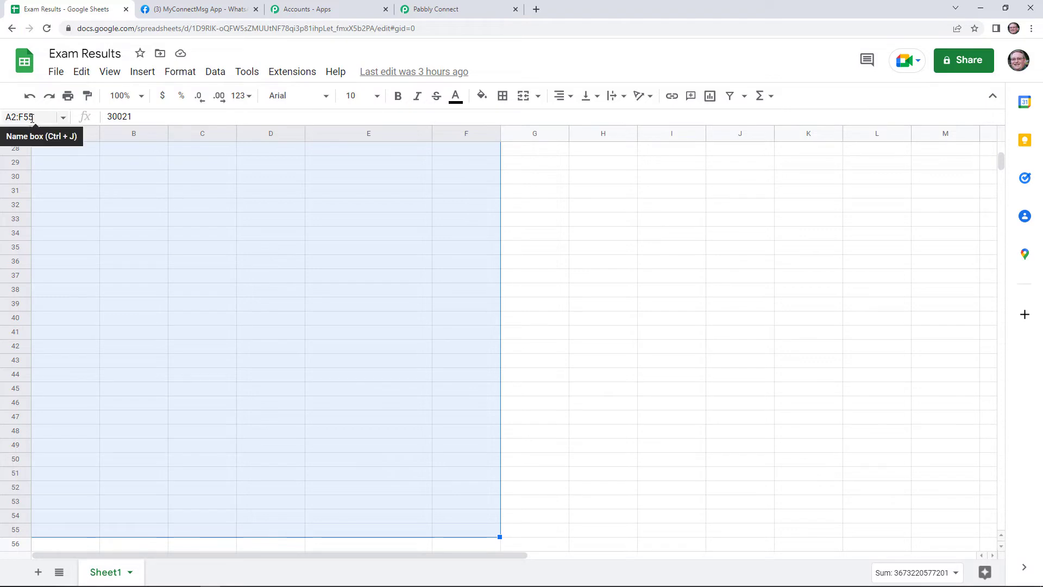
Switch back to Pabbly Connect, turn off Simple Response for the Google Sheets action, and save and send a test request.
click(435, 10)
click(356, 296)
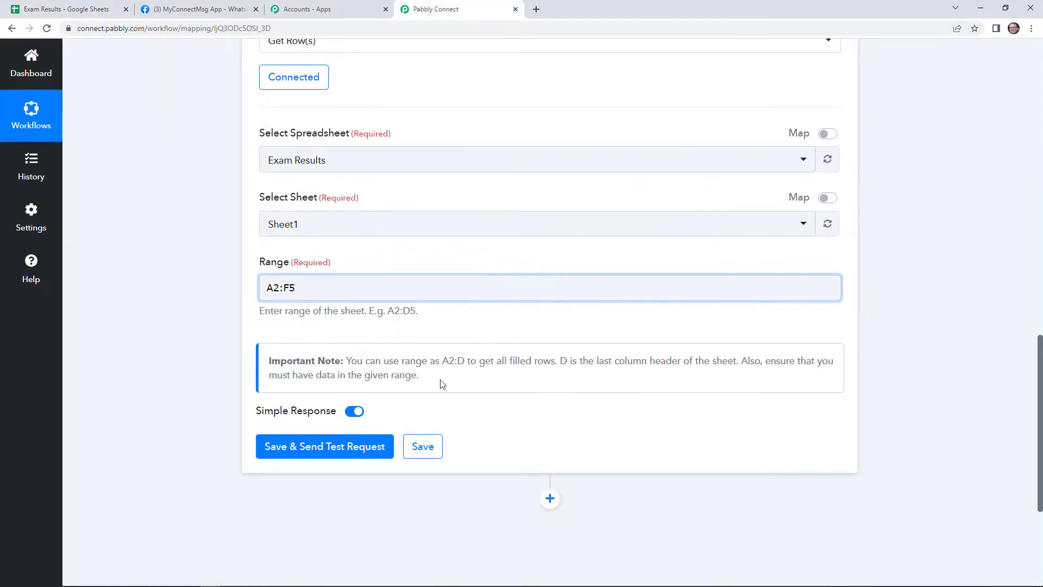
scroll(361, 363, down, 1)
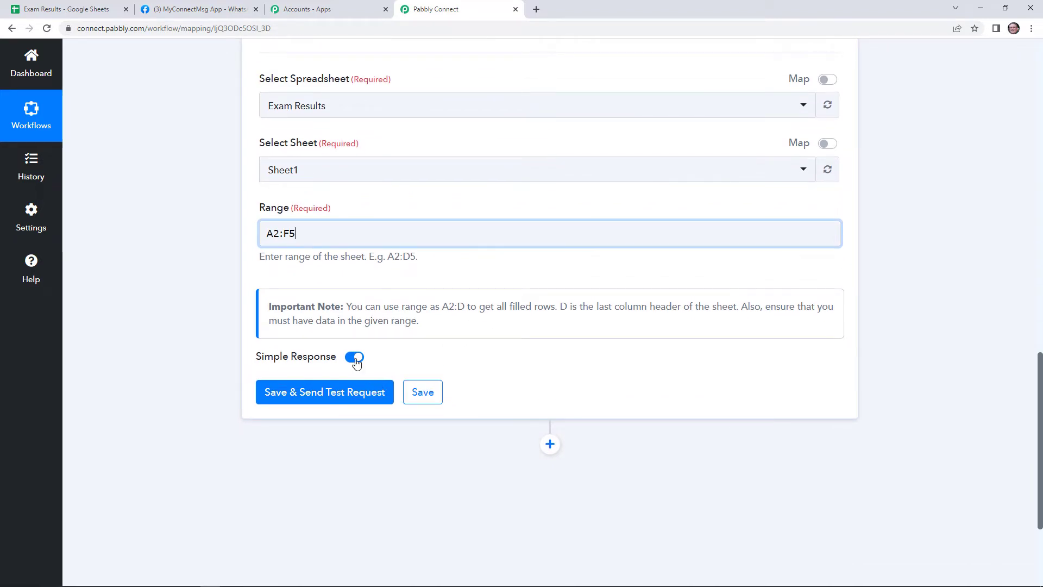
click(354, 358)
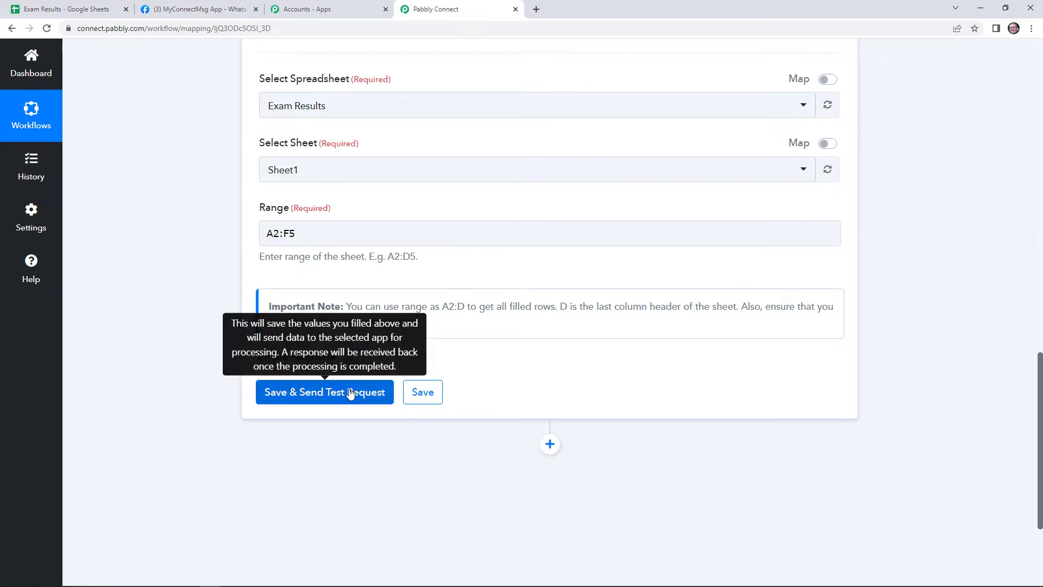
click(350, 392)
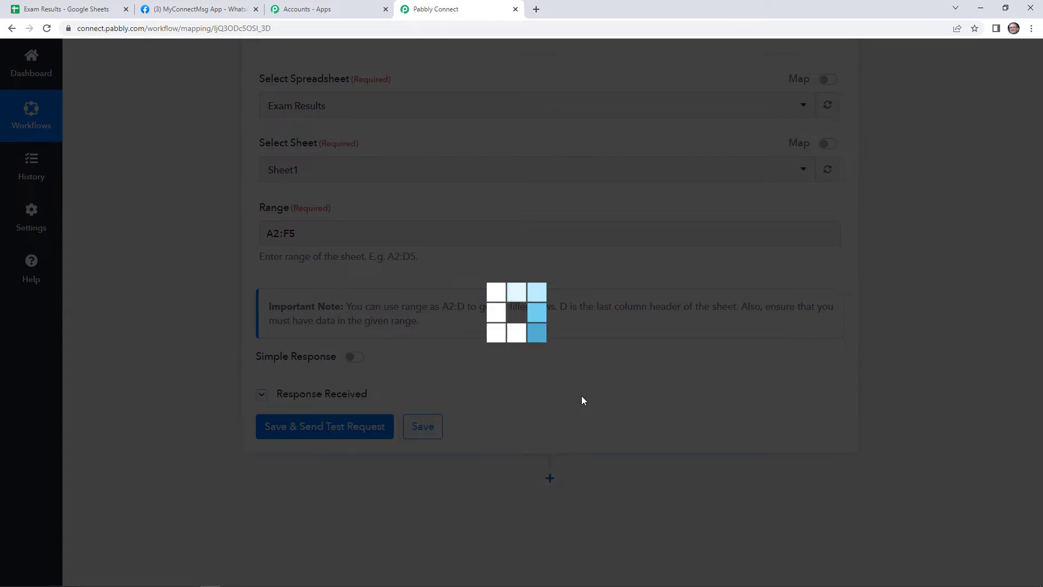
Enlarge the Response Result value and compare the returned records with the rows in the Exam Results sheet.
scroll(630, 405, down, 3)
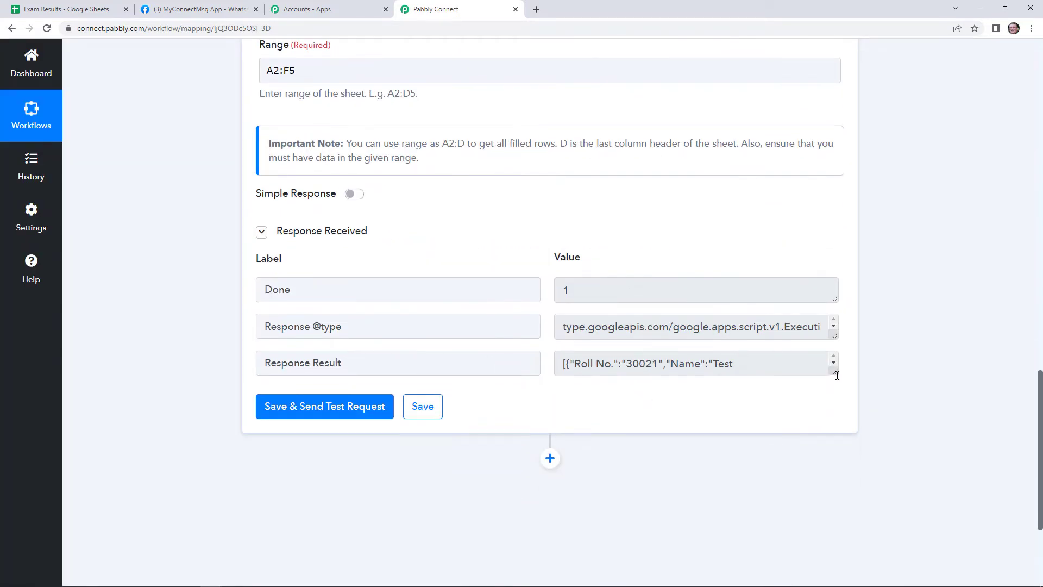
drag(834, 373, 830, 579)
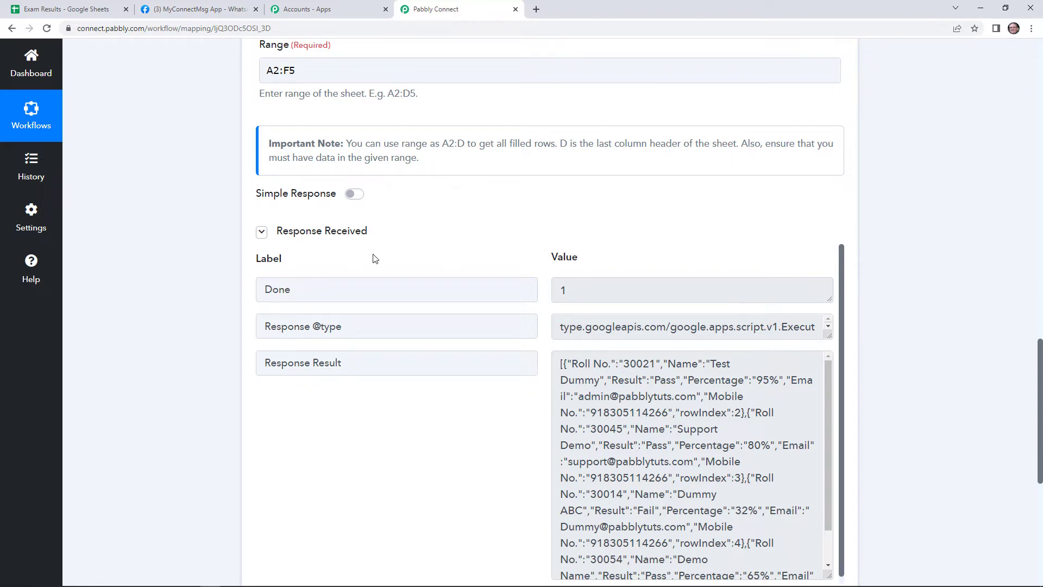
click(38, 9)
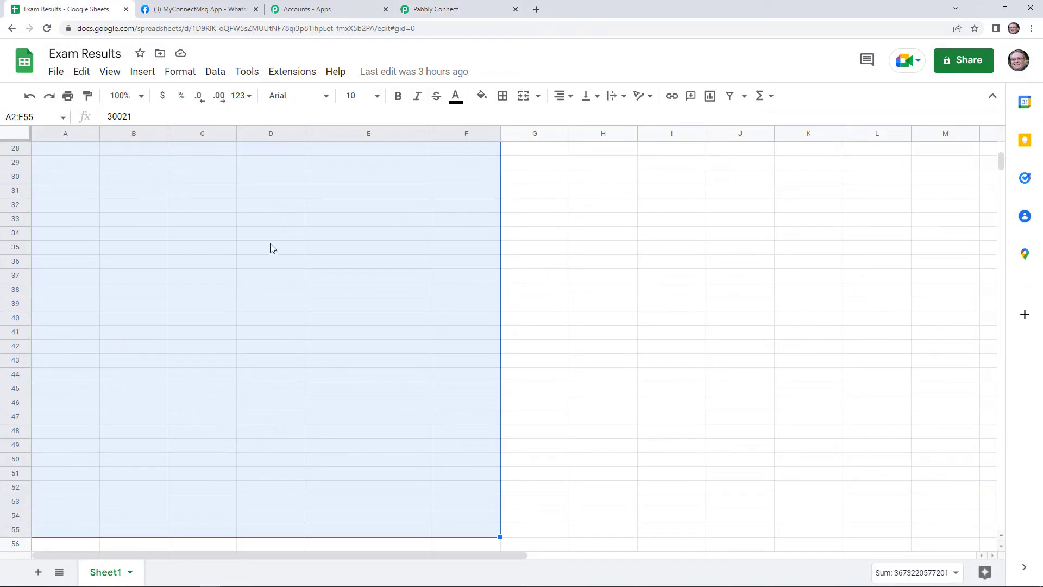
scroll(277, 255, up, 7)
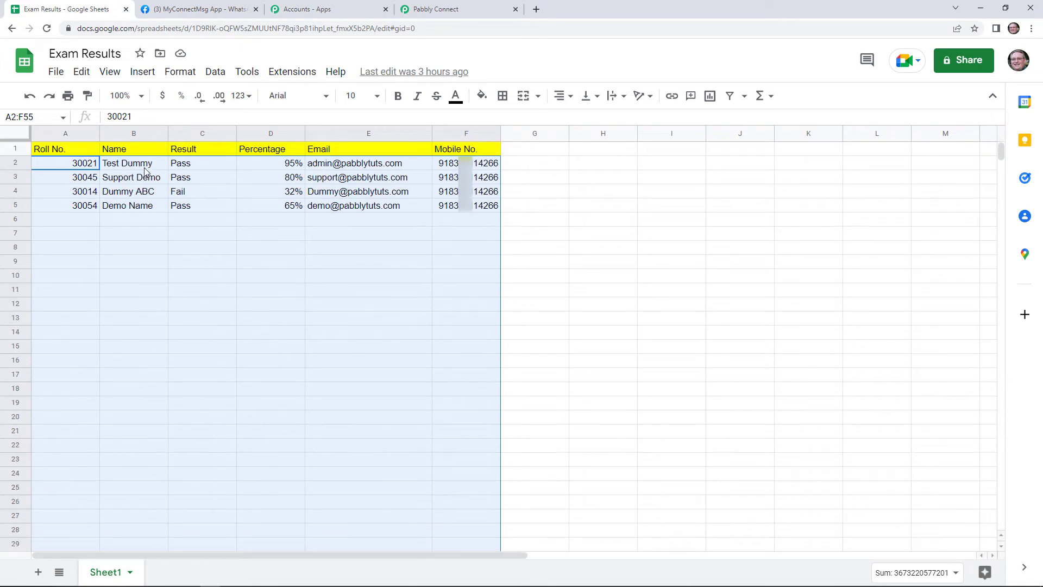
click(509, 205)
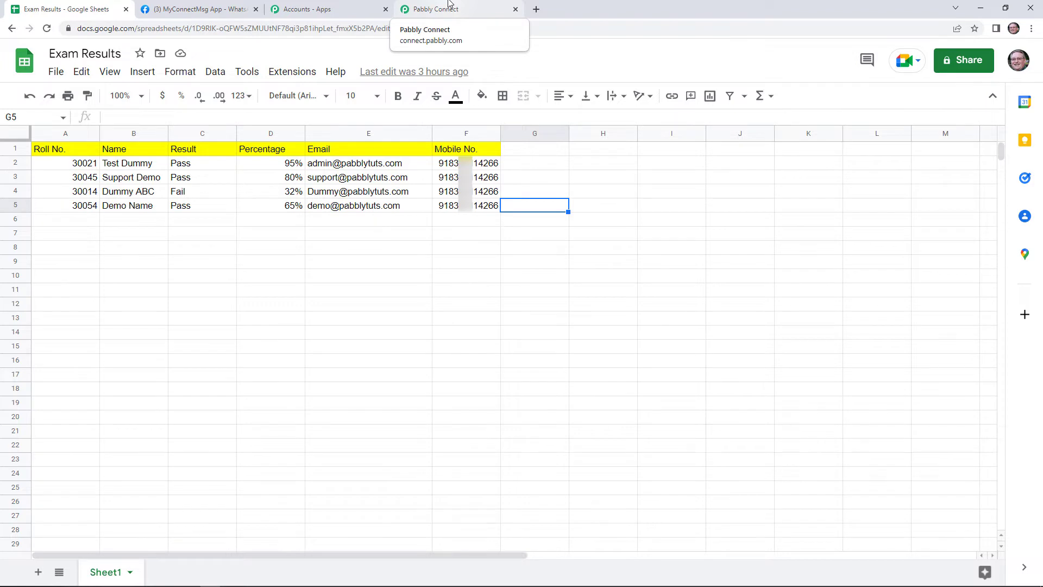
click(473, 7)
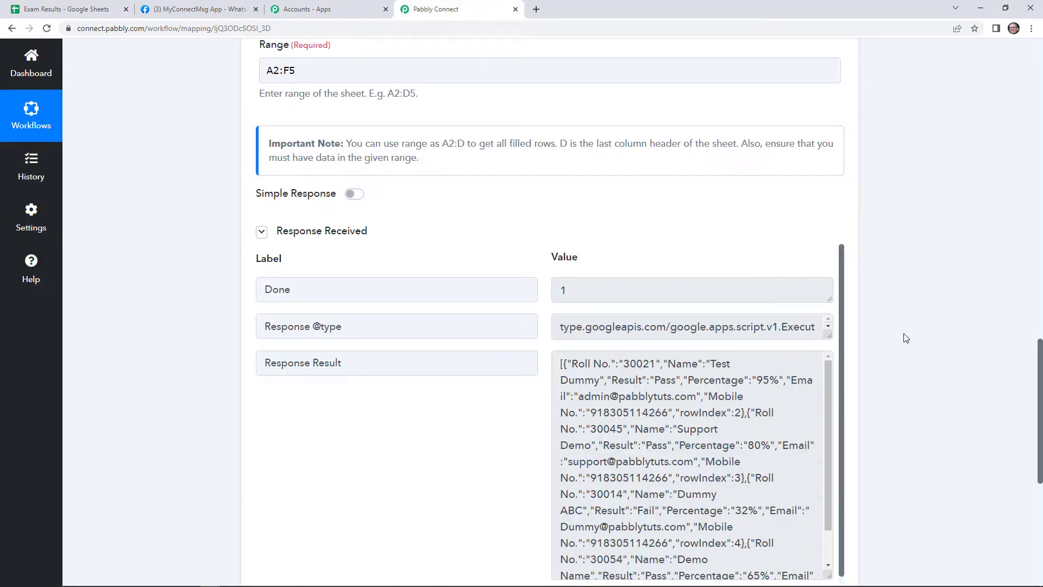
Add a new action step to the workflow below the Google Sheets action.
scroll(920, 365, down, 2)
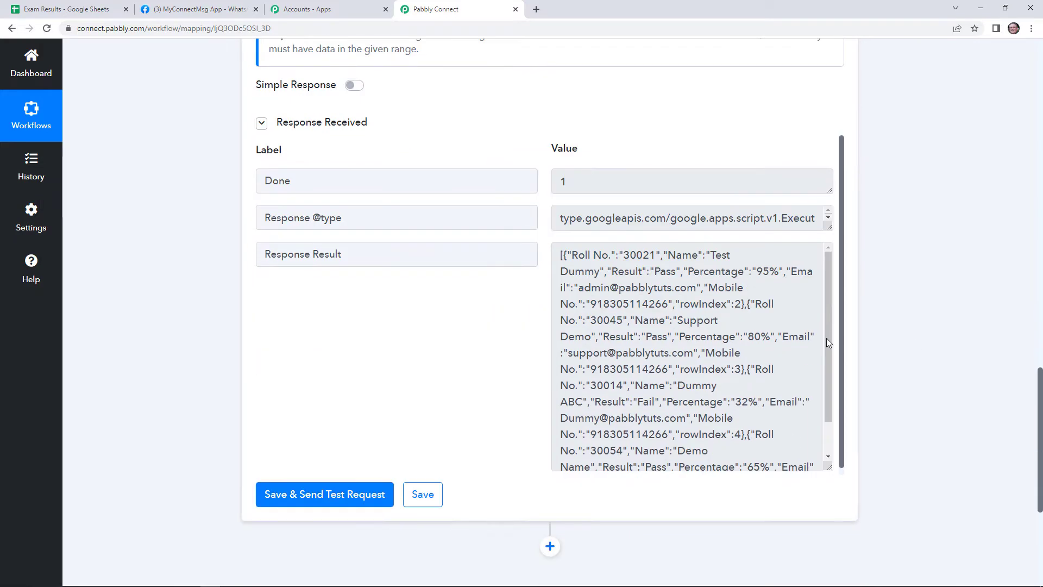
scroll(912, 381, down, 5)
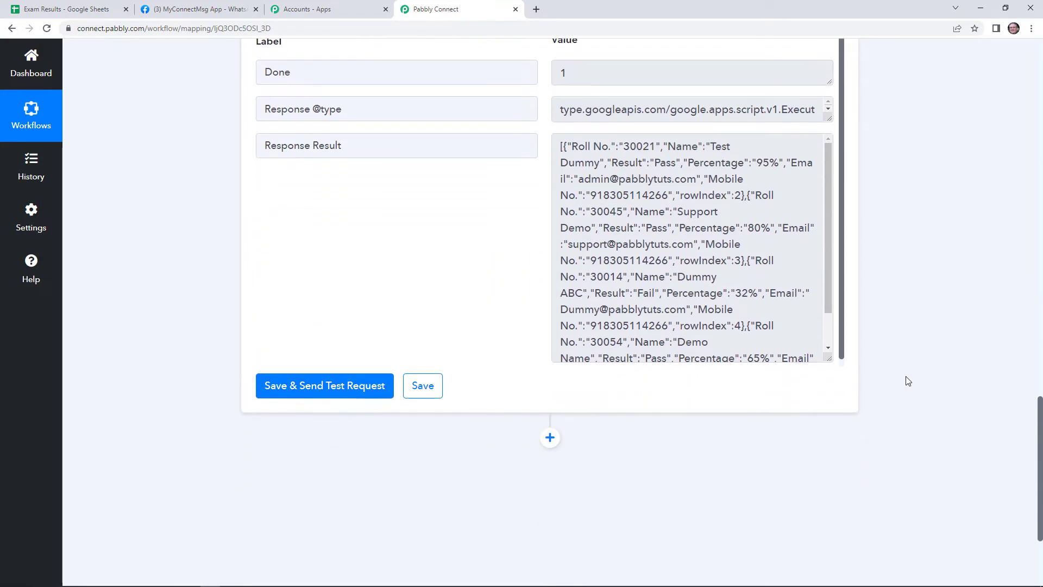
click(549, 276)
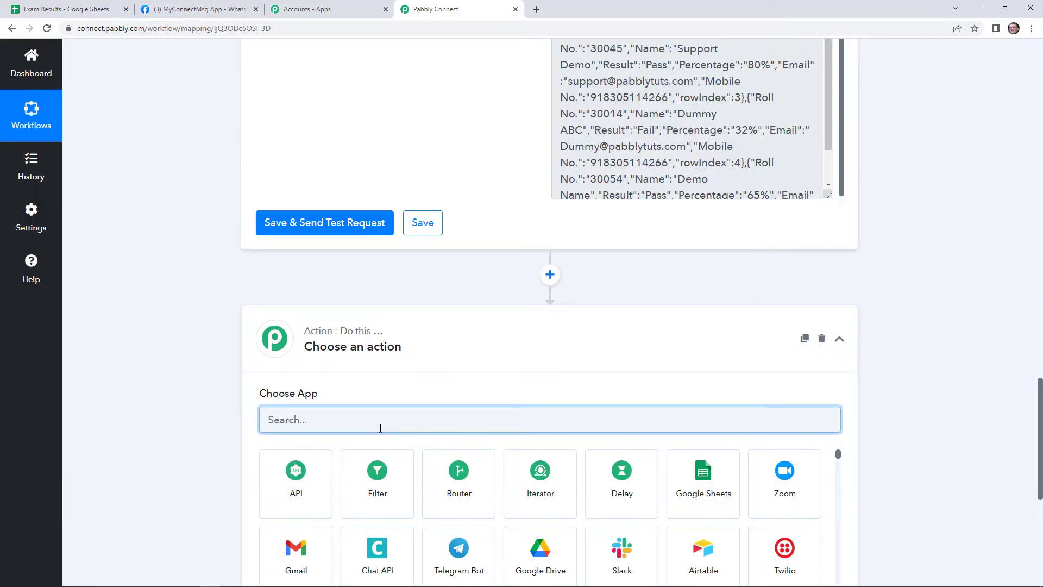
Set the new action to Iterator by Pabbly on the "2. Response Result []" array, and save and send a test request.
text(it)
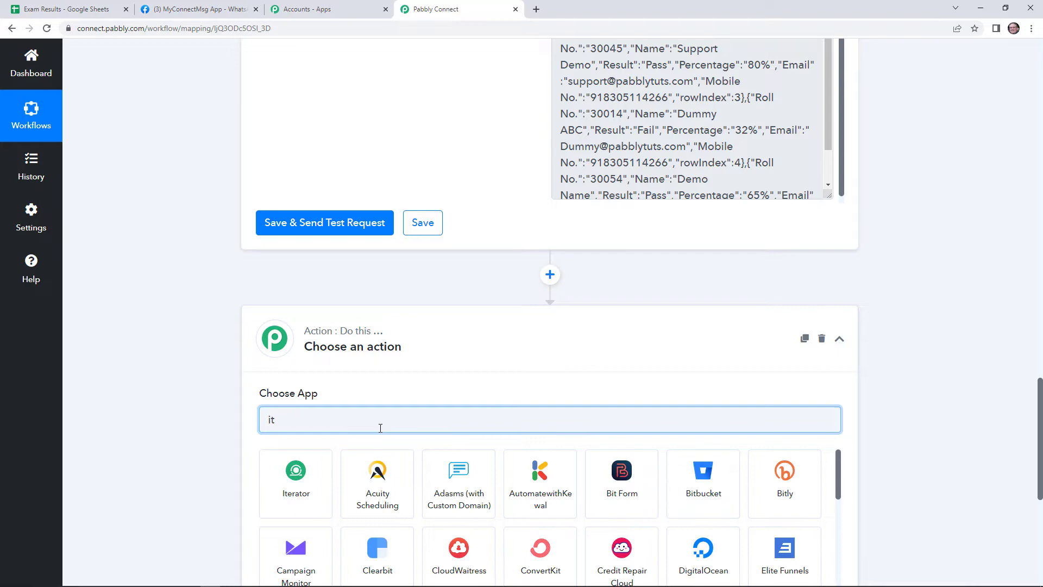
click(317, 493)
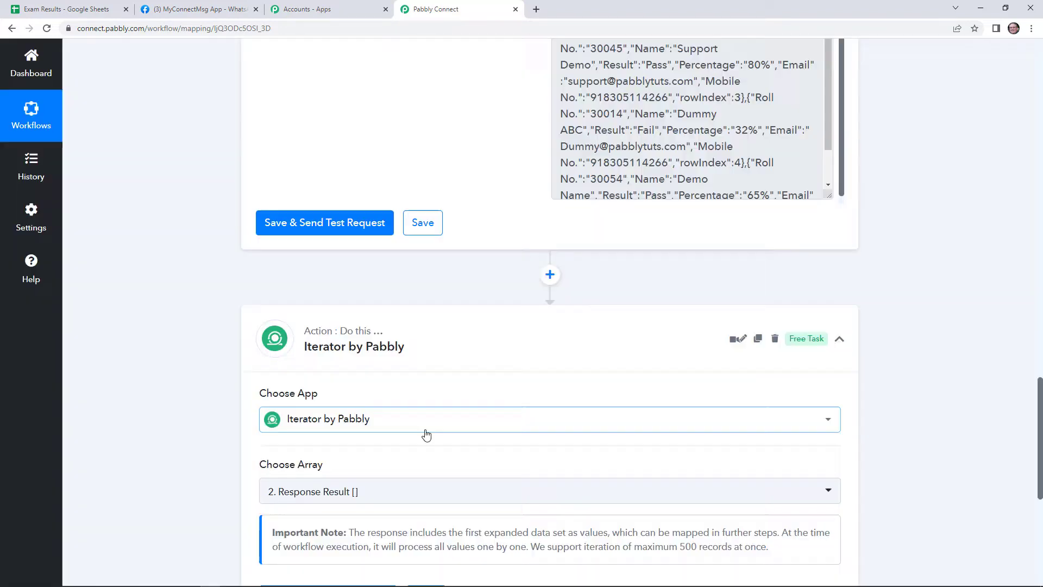
scroll(524, 412, down, 2)
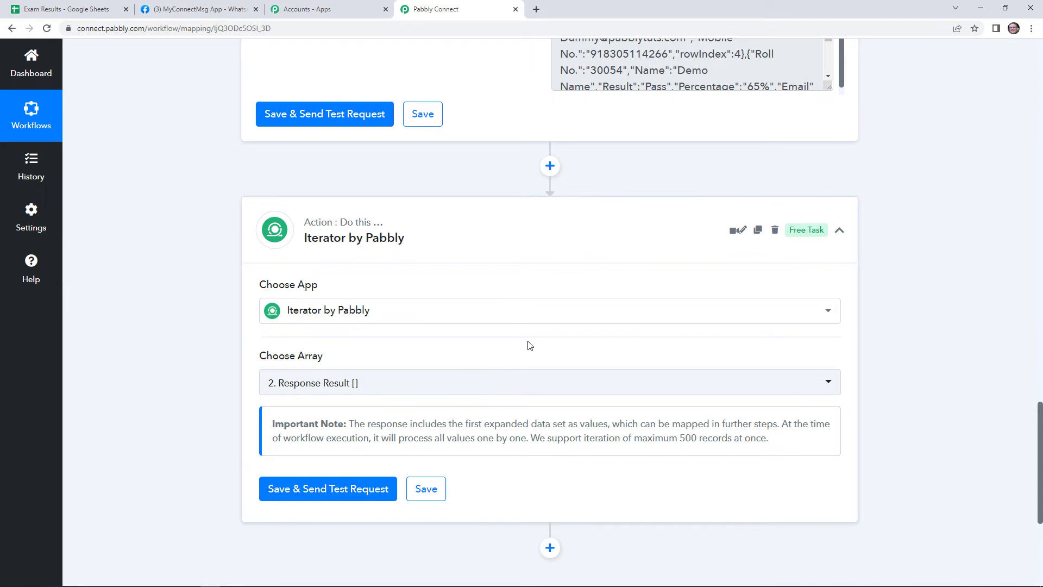
click(343, 501)
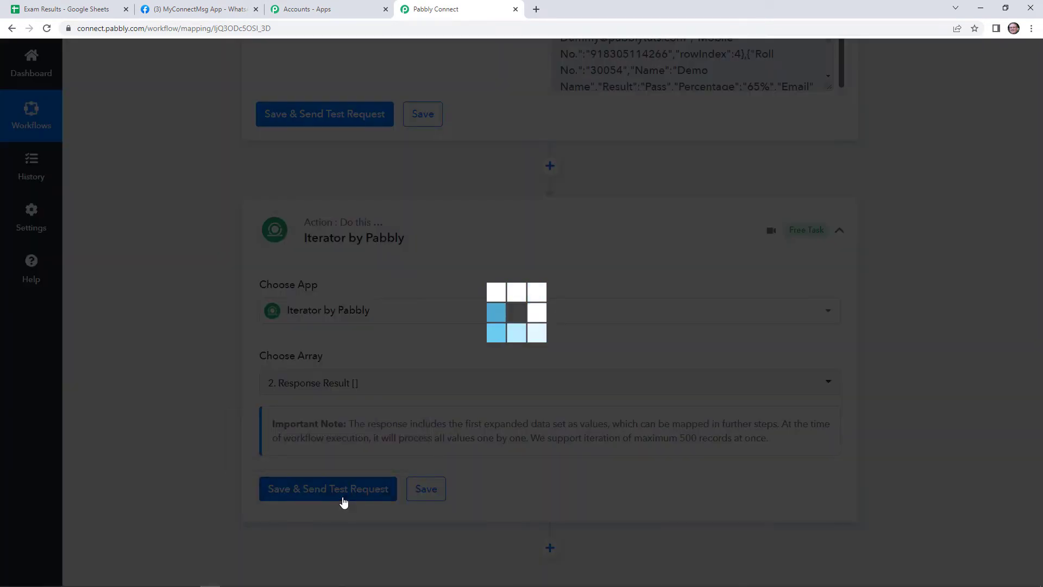
scroll(547, 389, down, 3)
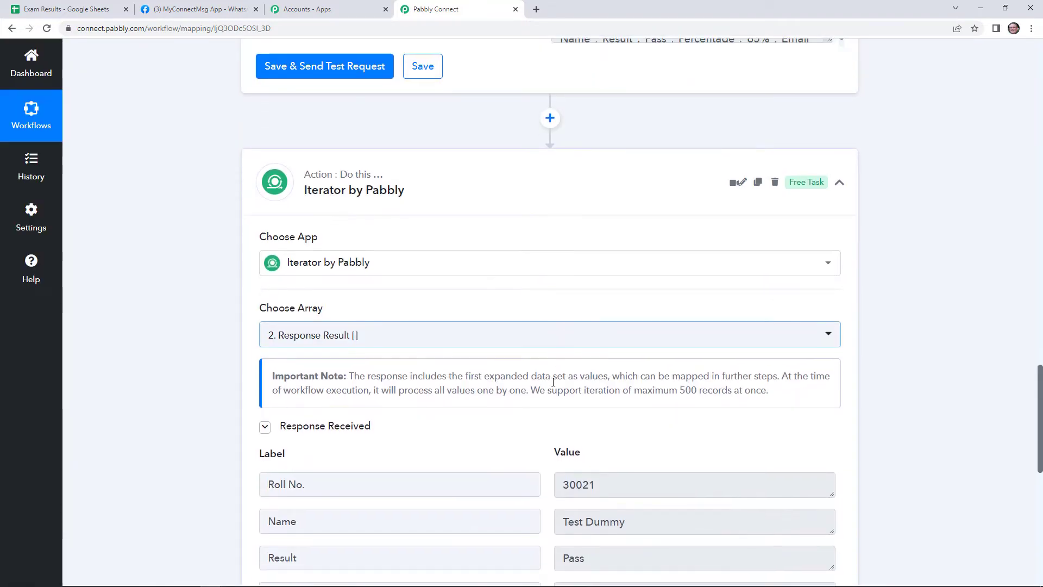
scroll(673, 345, down, 2)
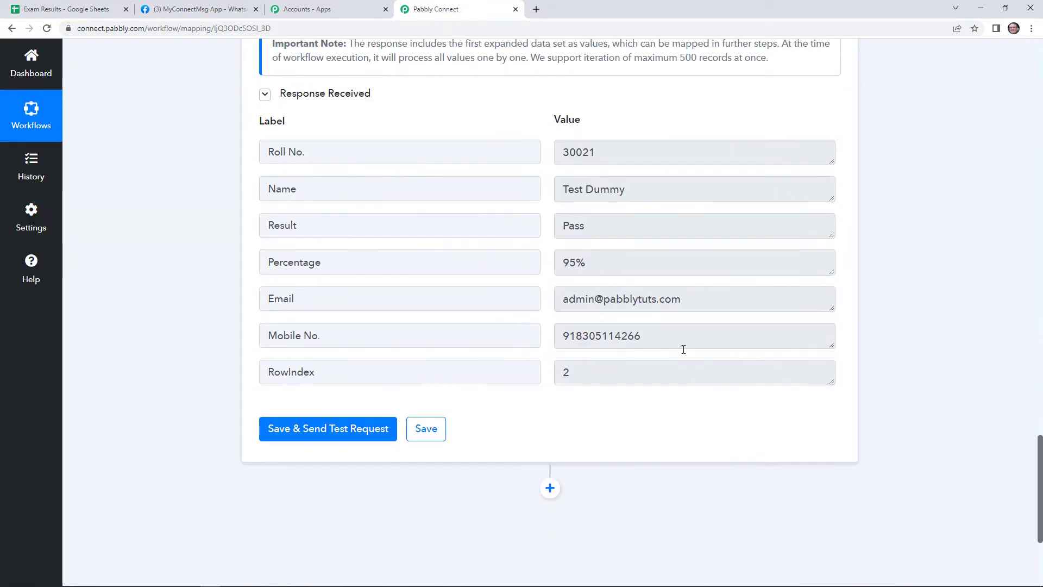
scroll(682, 350, up, 2)
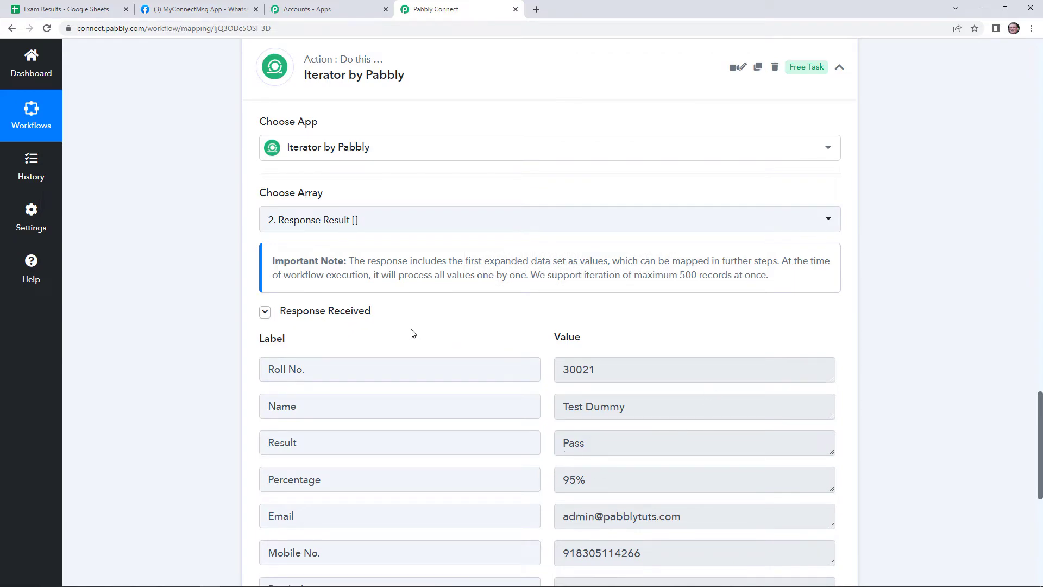
Add an action step below the Iterator using WhatsApp Cloud API with the Send Template Message event.
scroll(521, 336, down, 8)
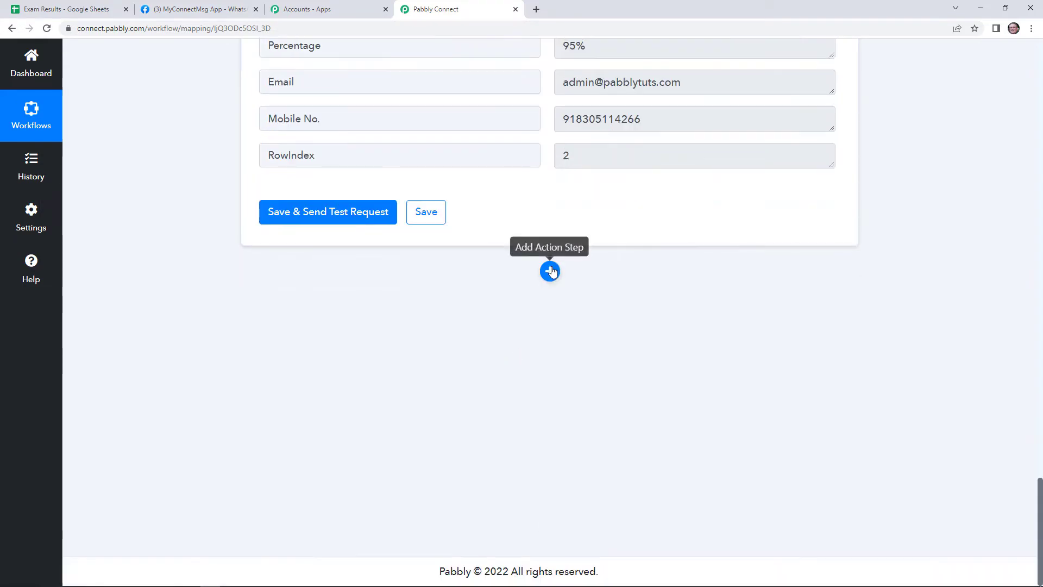
click(549, 270)
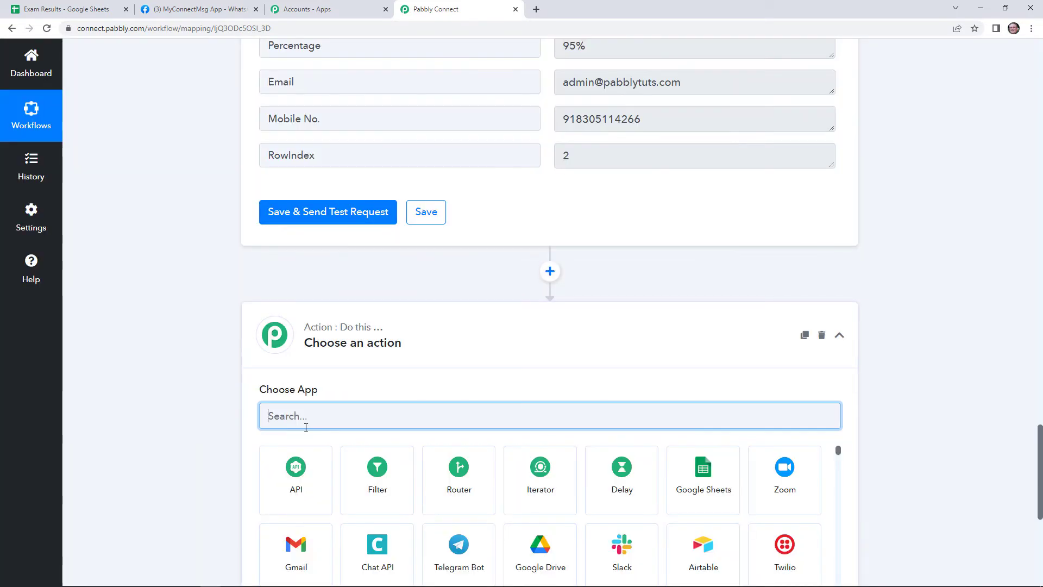
text(whats)
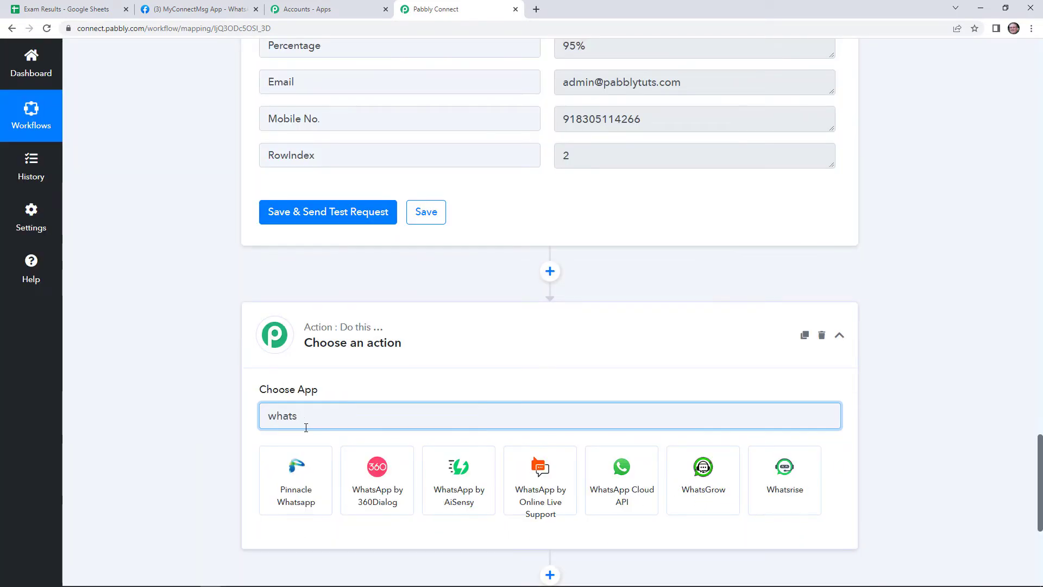
click(630, 483)
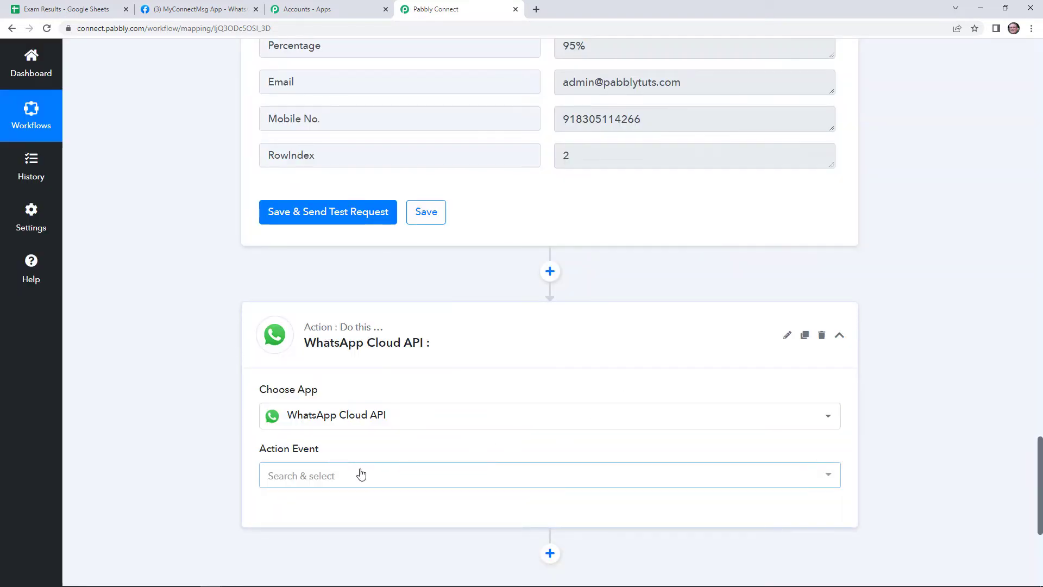
click(361, 474)
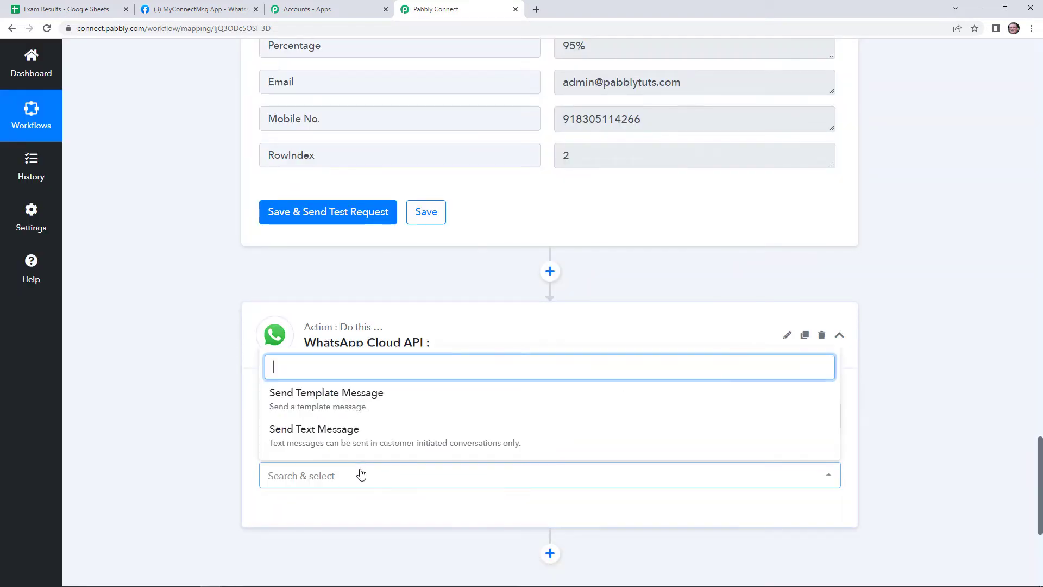
click(391, 398)
Start connecting the WhatsApp Cloud API action and choose to add a new connection.
click(310, 515)
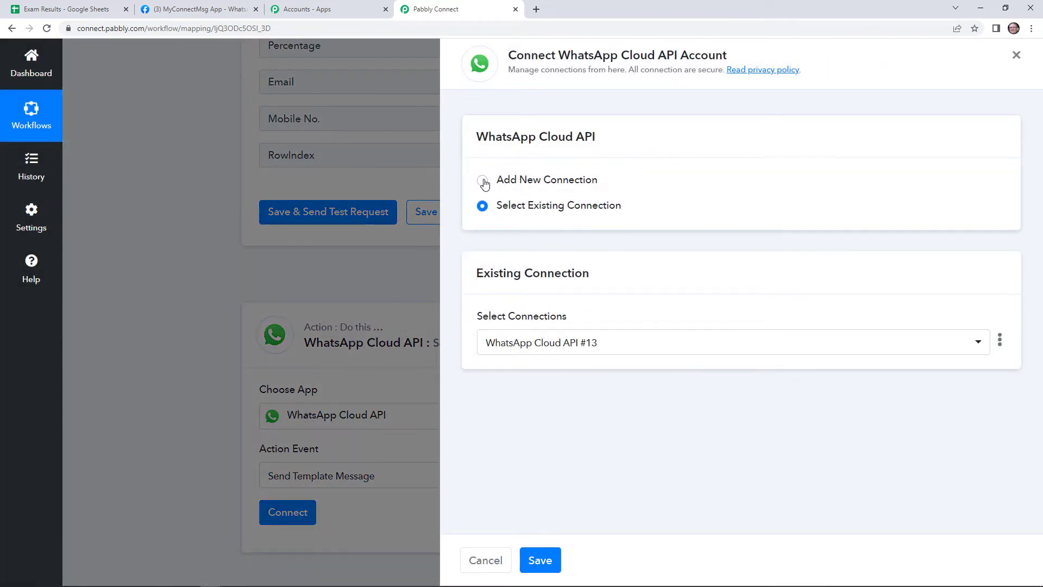
click(483, 182)
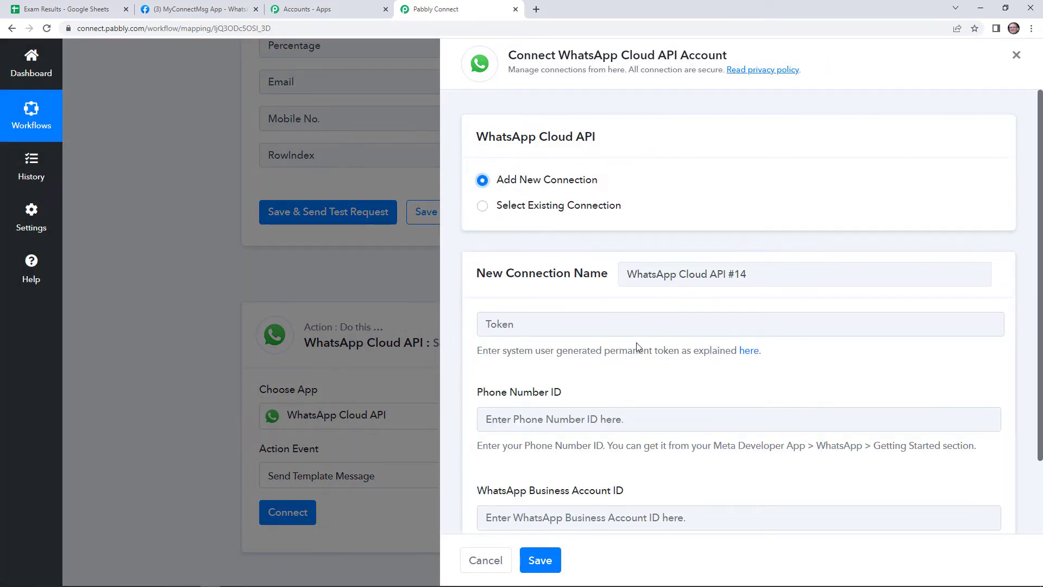
scroll(637, 337, down, 1)
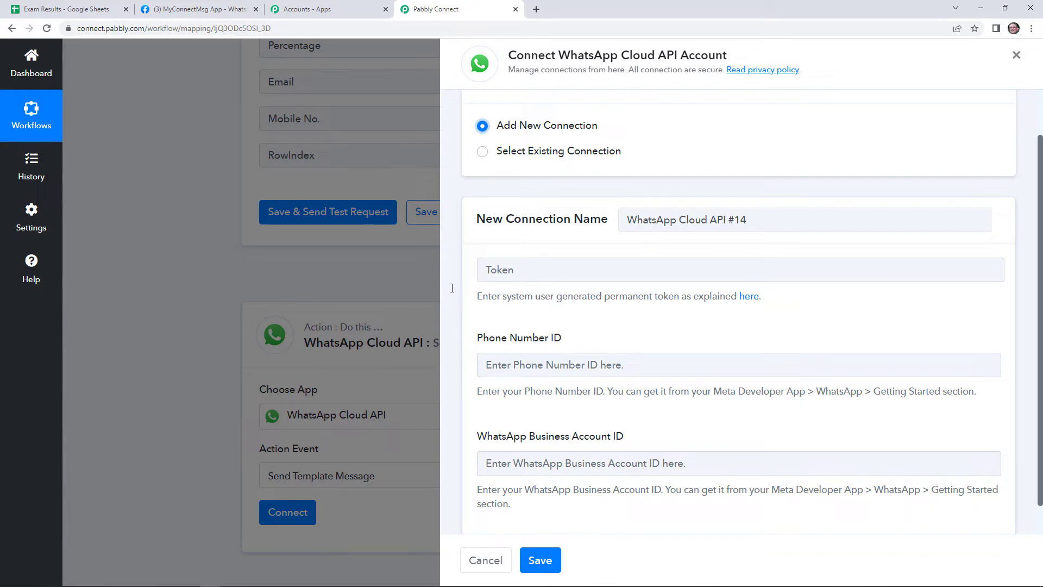
Copy the temporary access token from the Meta for Developers page and paste it into the new connection's Token field in Pabbly Connect.
click(173, 8)
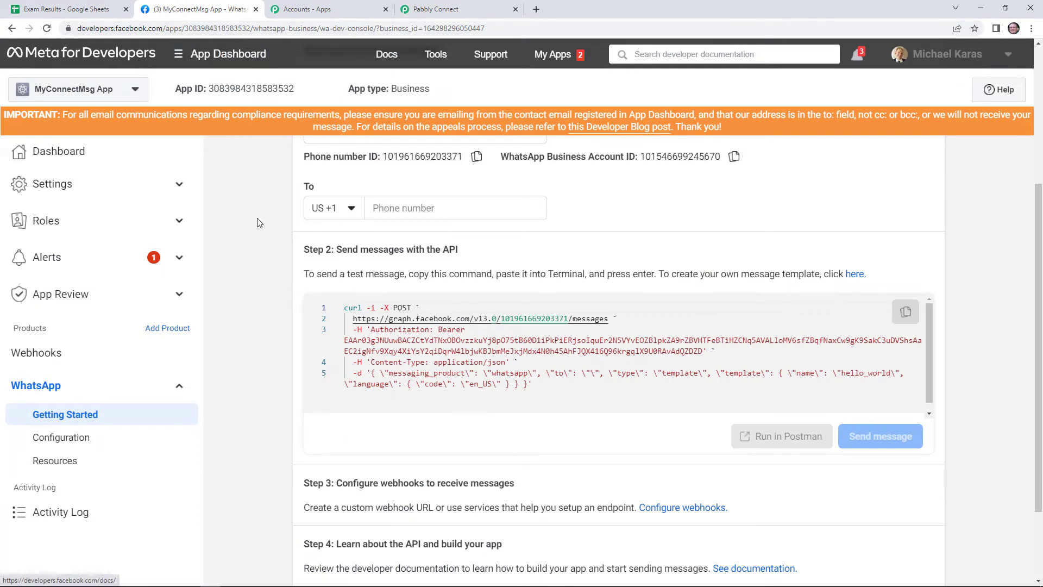
scroll(419, 260, up, 2)
scroll(420, 260, up, 1)
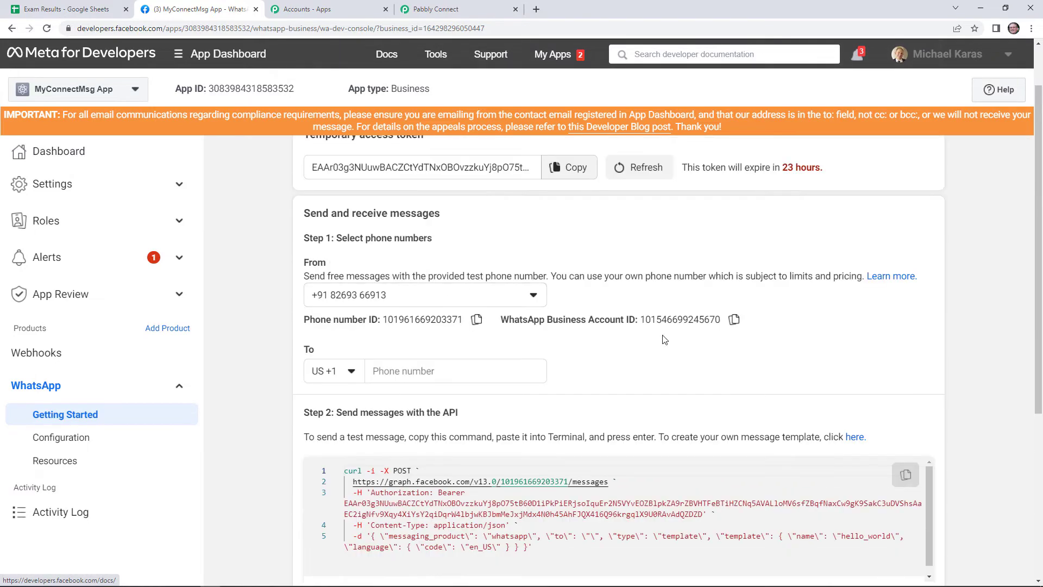
scroll(549, 275, up, 1)
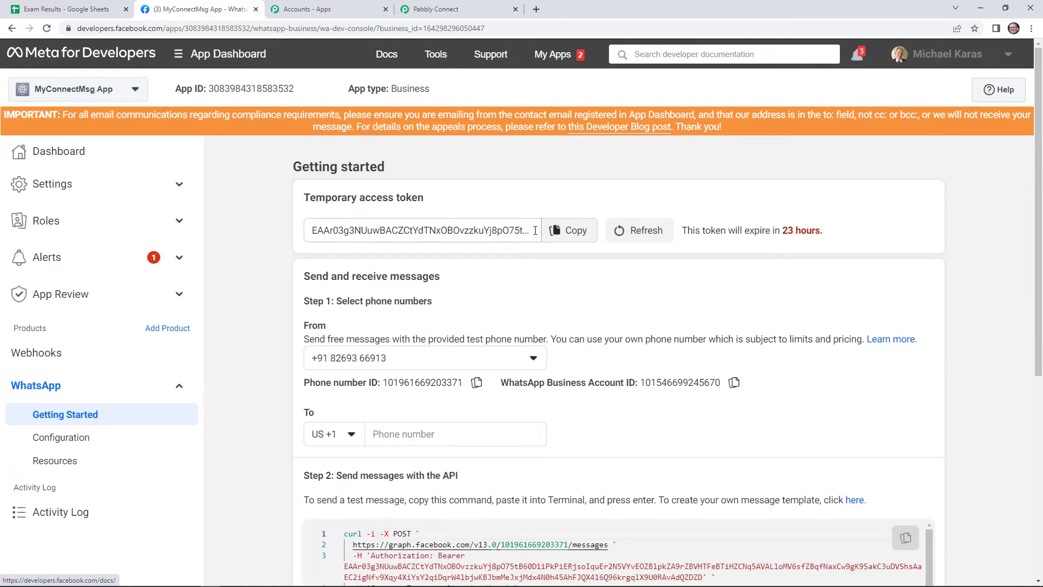
click(568, 234)
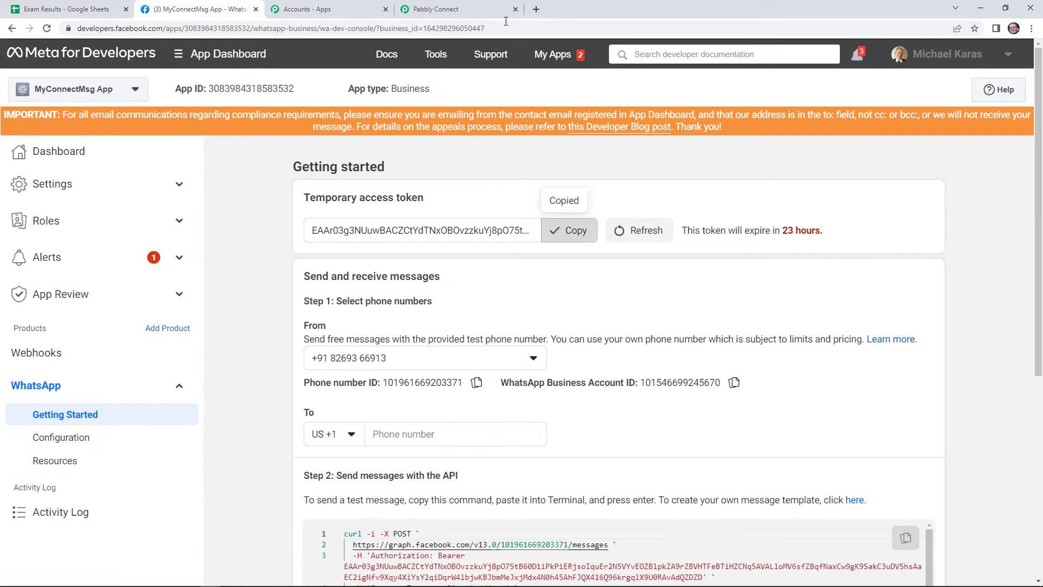
key(ctrl+4)
right_click(563, 269)
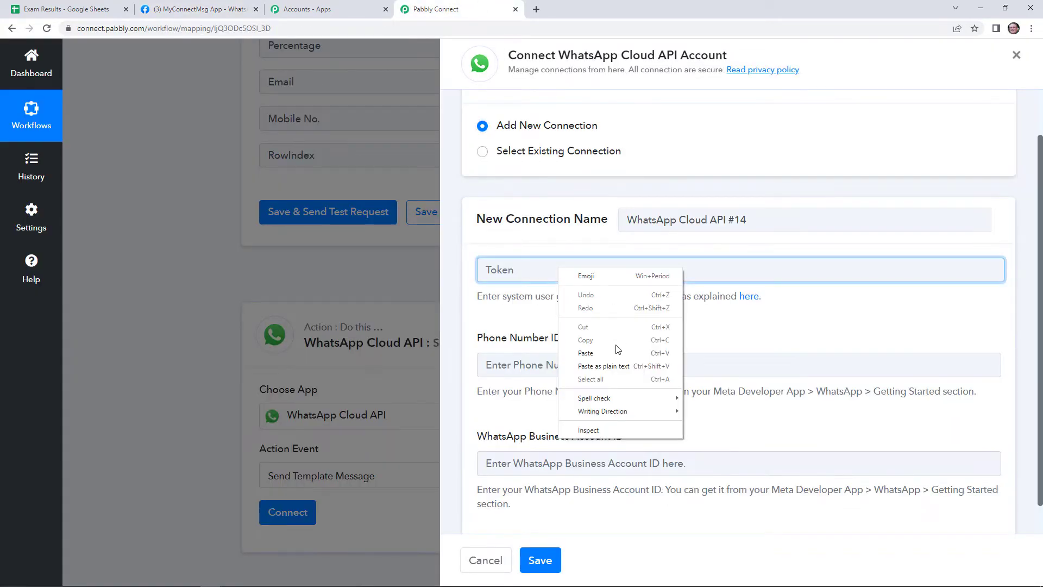
click(617, 353)
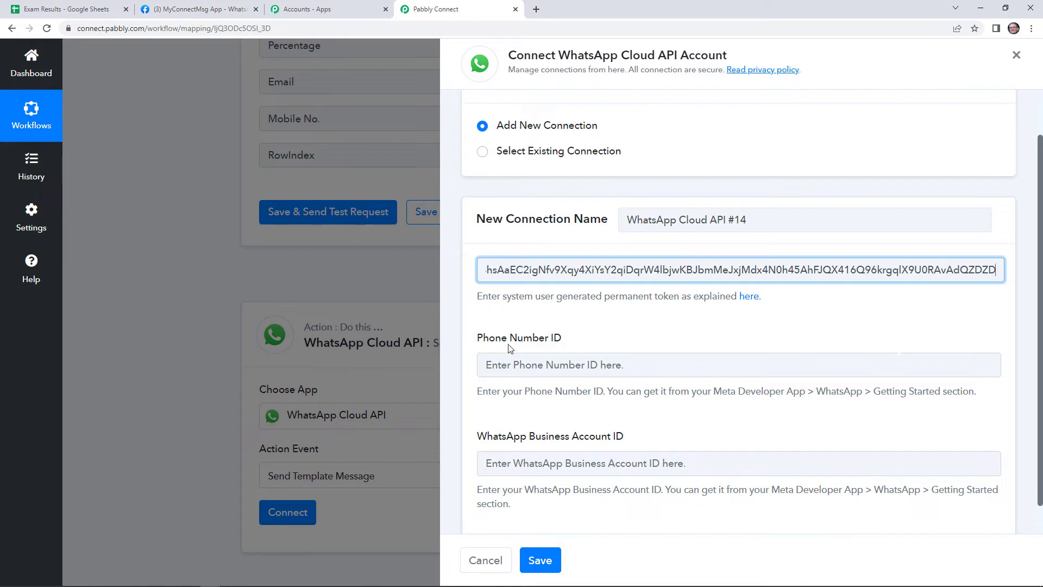
Copy the phone number ID from the Meta for Developers page into the connection's Phone Number ID field in Pabbly Connect.
click(156, 5)
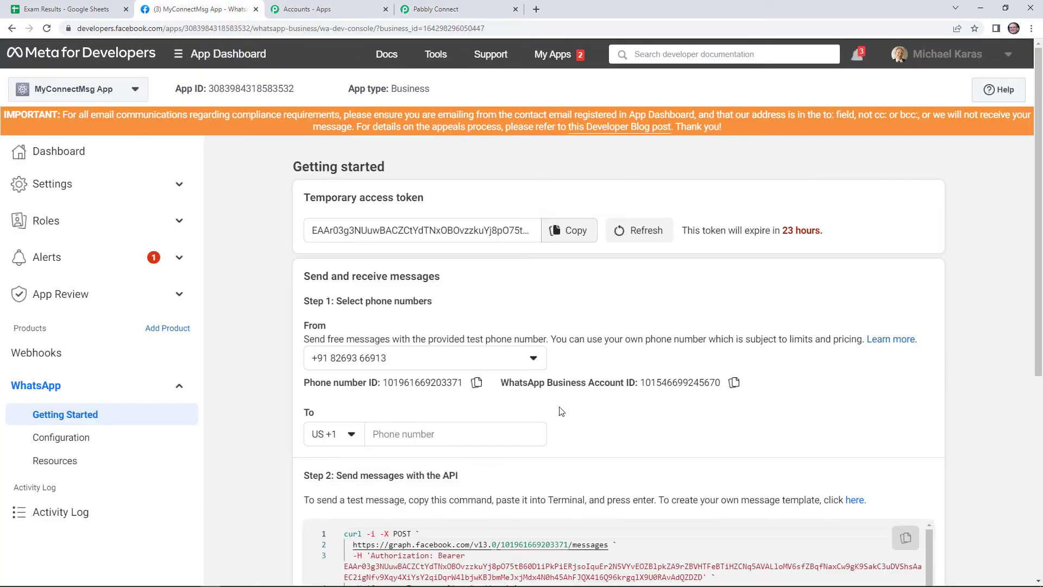
click(477, 383)
click(435, 9)
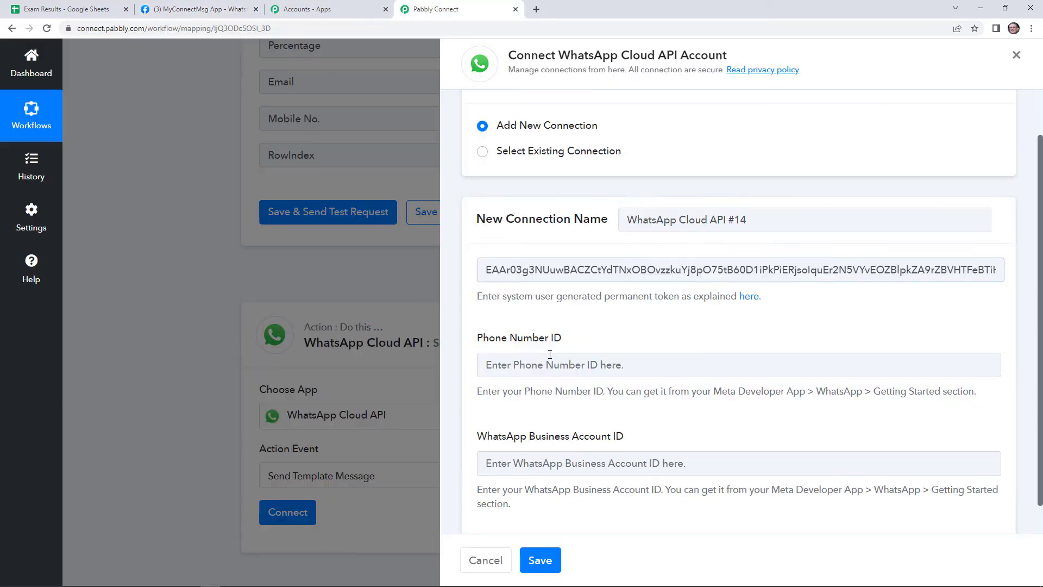
right_click(659, 360)
click(666, 445)
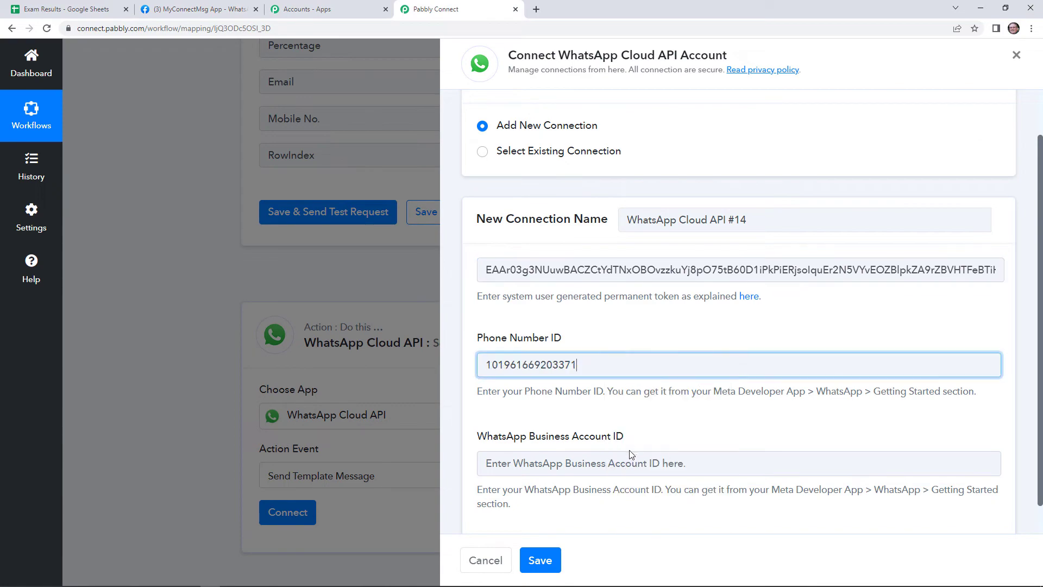
Copy the WhatsApp Business Account ID from the Meta for Developers page into the matching connection field in Pabbly Connect.
click(201, 9)
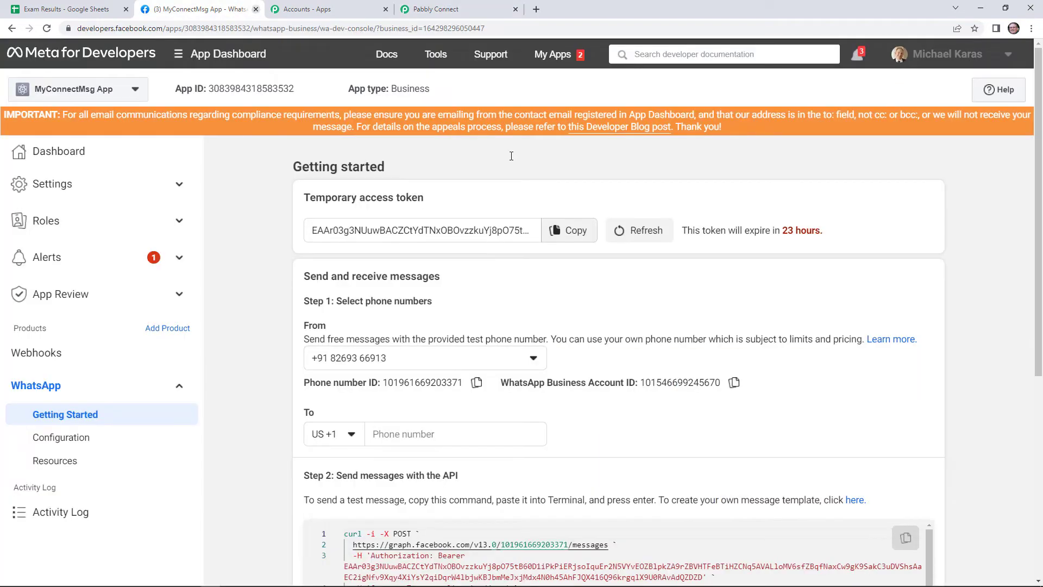
click(734, 384)
click(307, 8)
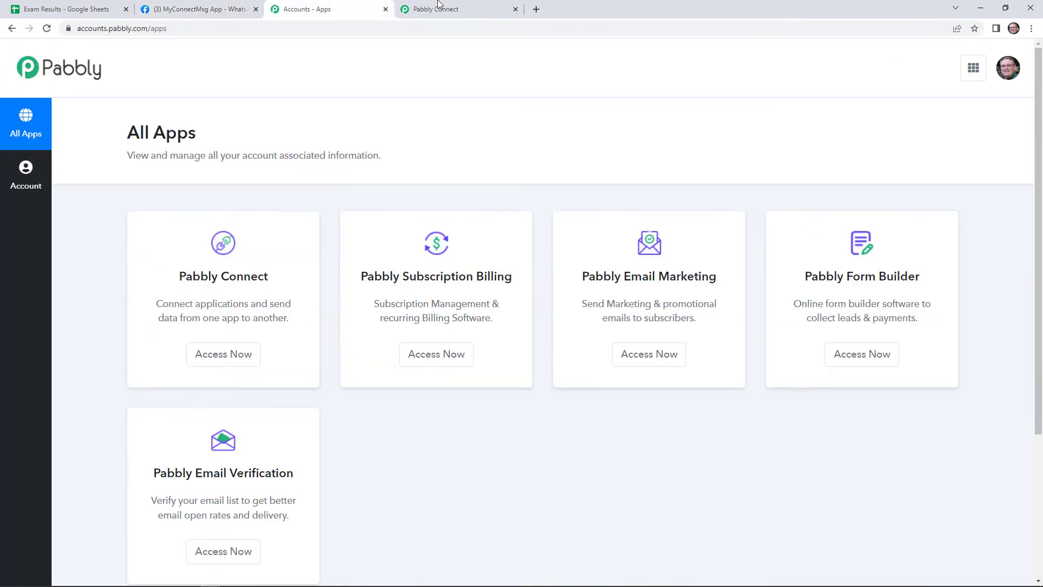
click(434, 8)
right_click(672, 466)
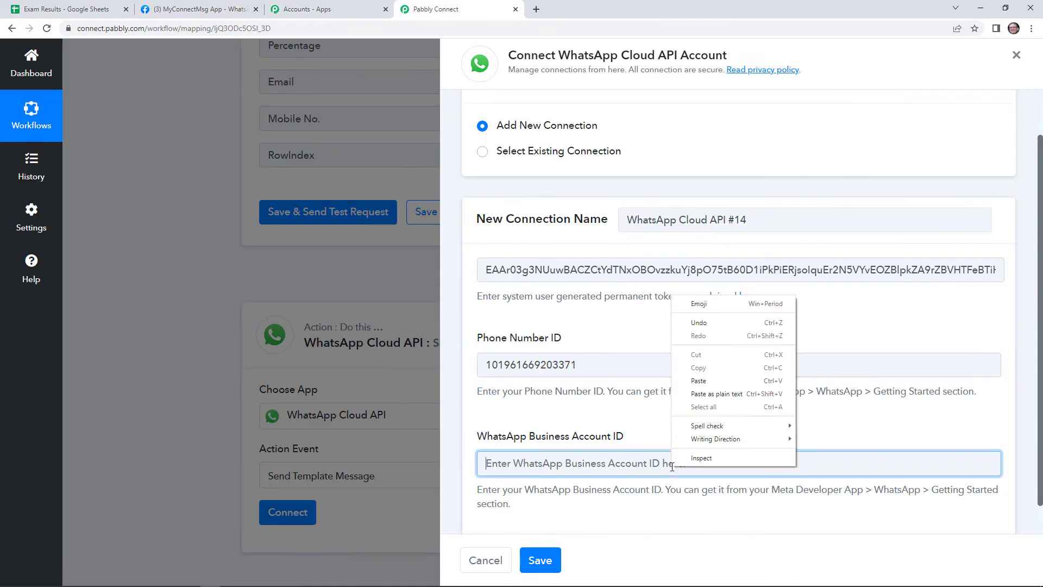
click(700, 380)
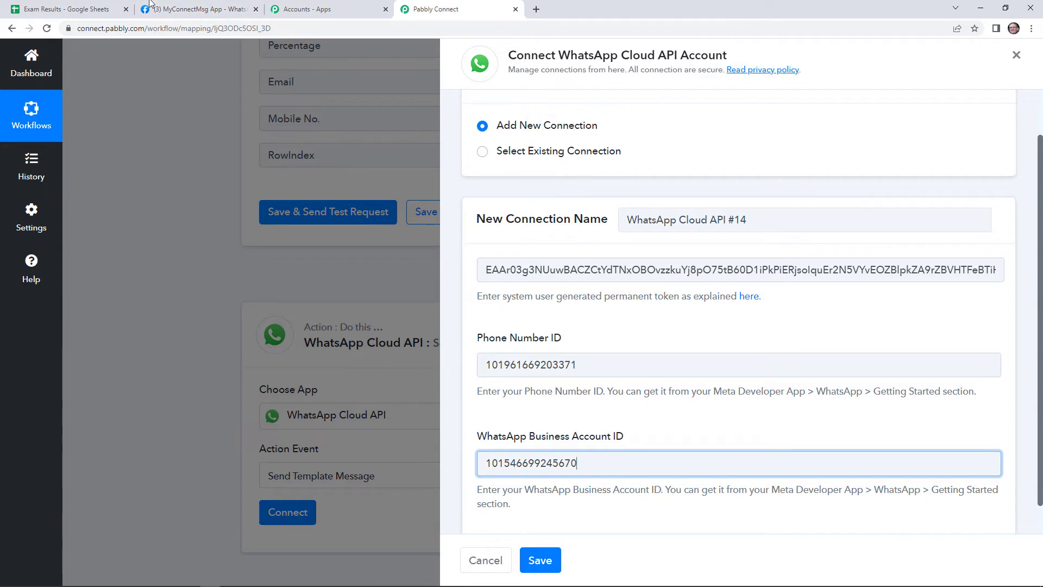
Check the credentials against the Meta for Developers page and save the new WhatsApp Cloud API connection.
click(201, 9)
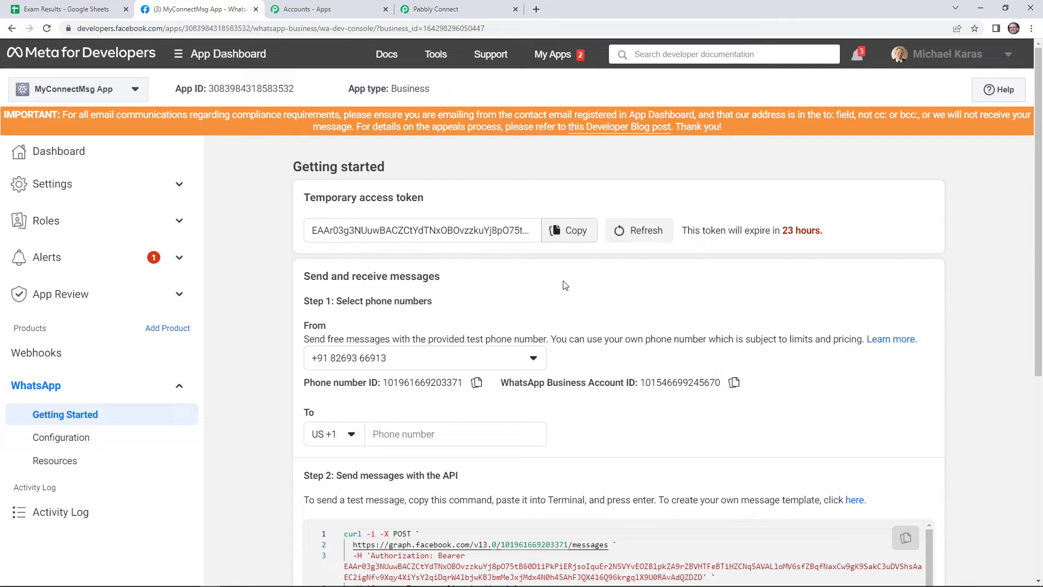
click(437, 6)
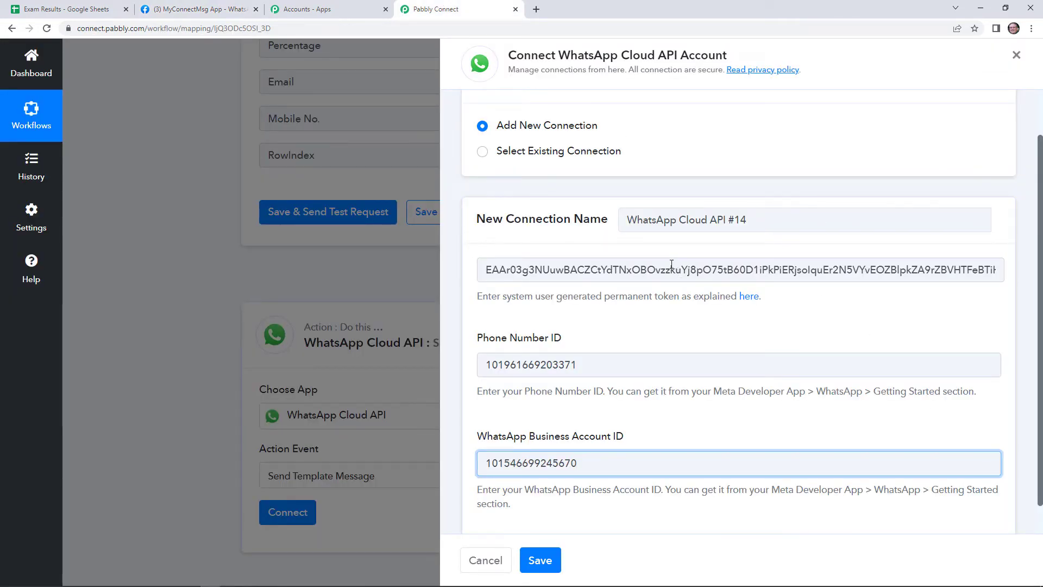
scroll(663, 416, down, 1)
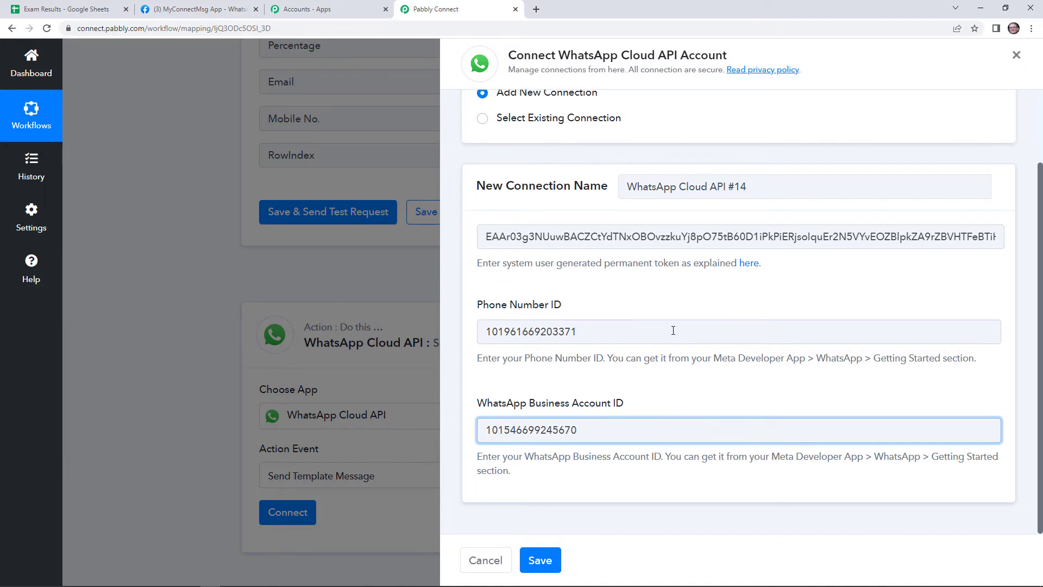
click(541, 559)
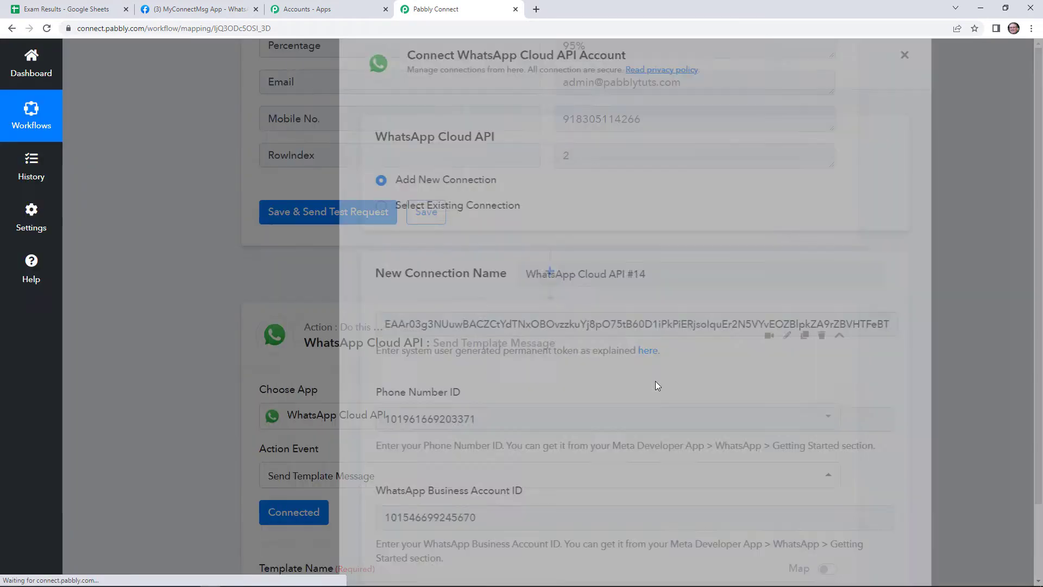
Open the WhatsApp Manager message templates list linked from the Meta for Developers getting-started page.
scroll(657, 455, down, 3)
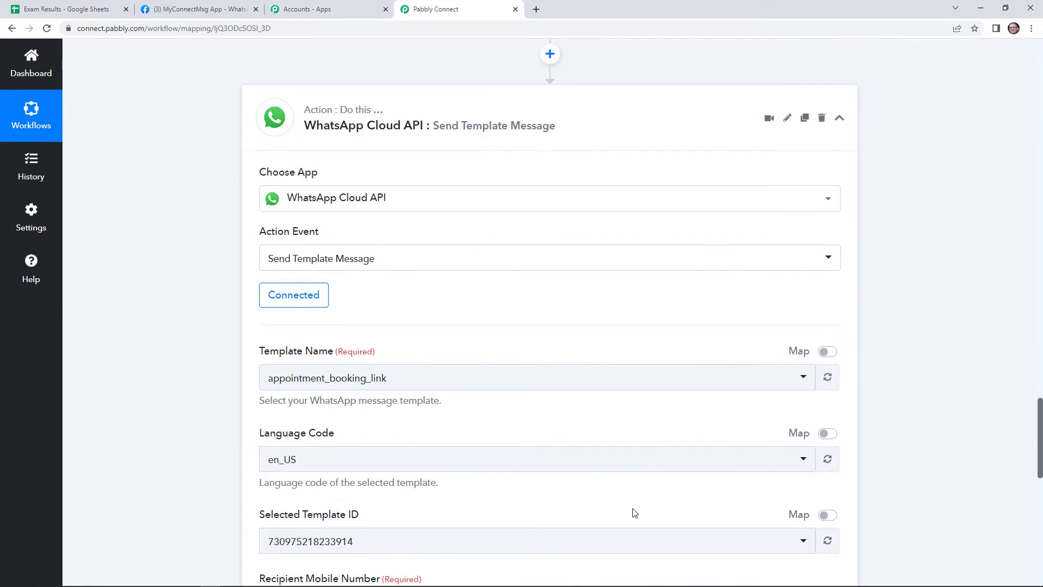
scroll(634, 509, down, 2)
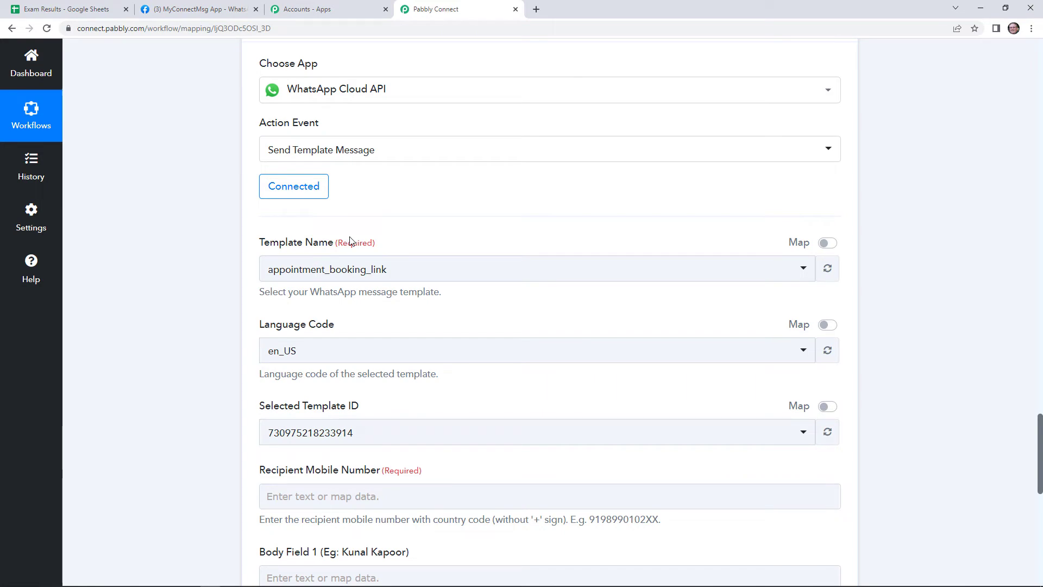
click(201, 9)
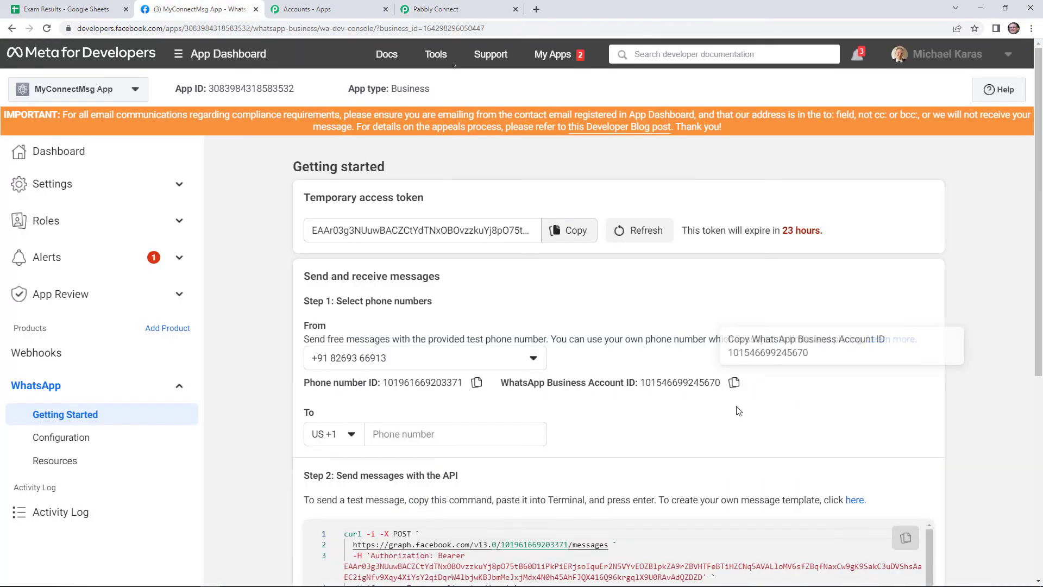
scroll(739, 410, down, 2)
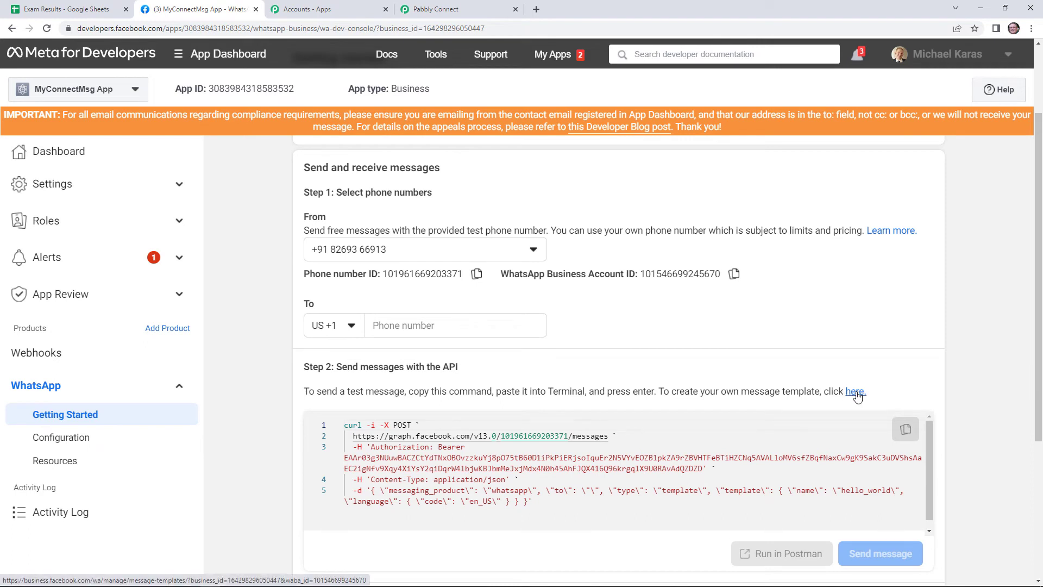
click(854, 391)
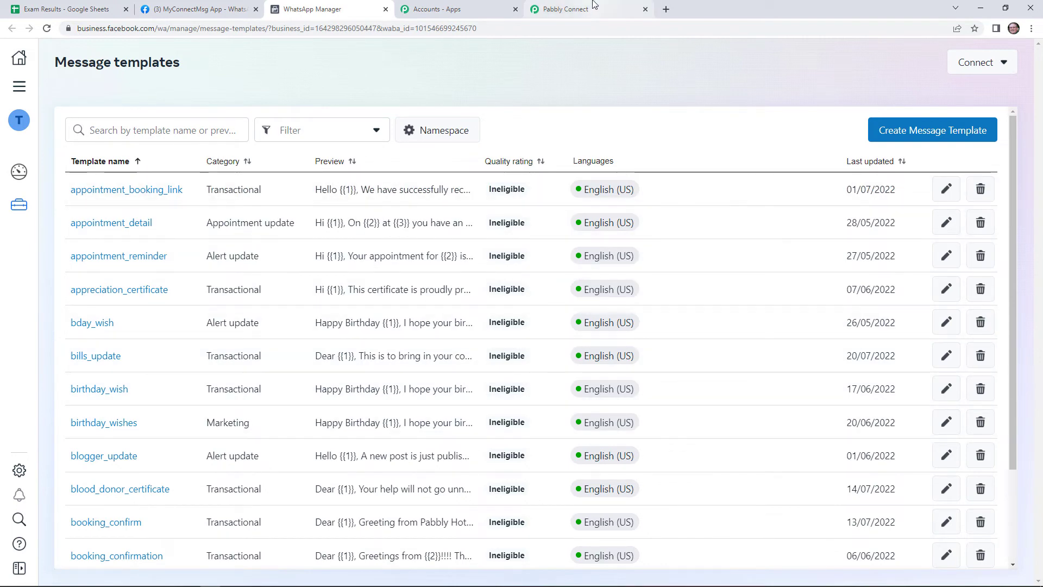
Search the WhatsApp Manager message templates for "exam" and open the exam_result template.
click(570, 9)
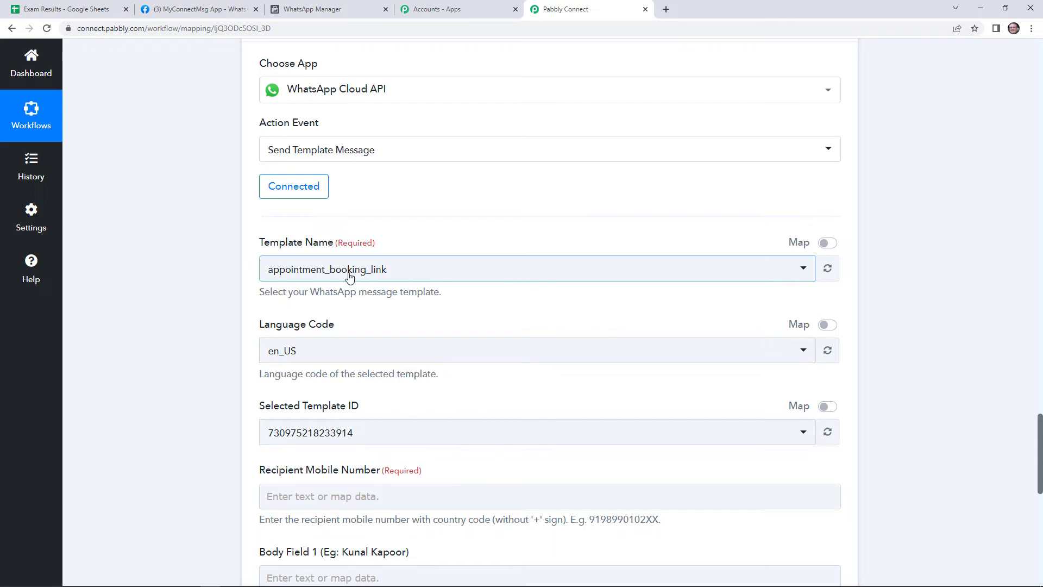
click(217, 6)
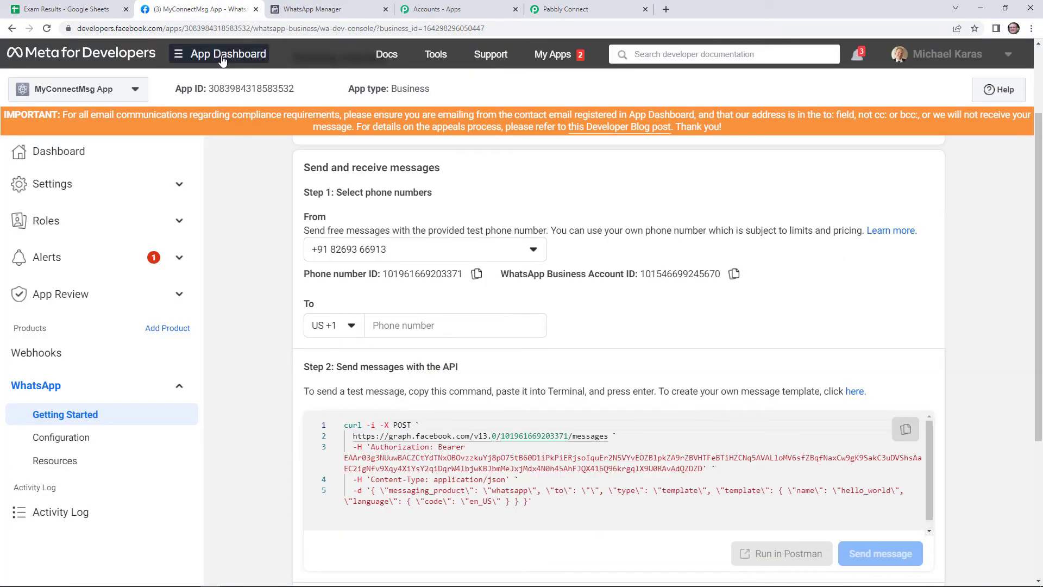
click(346, 6)
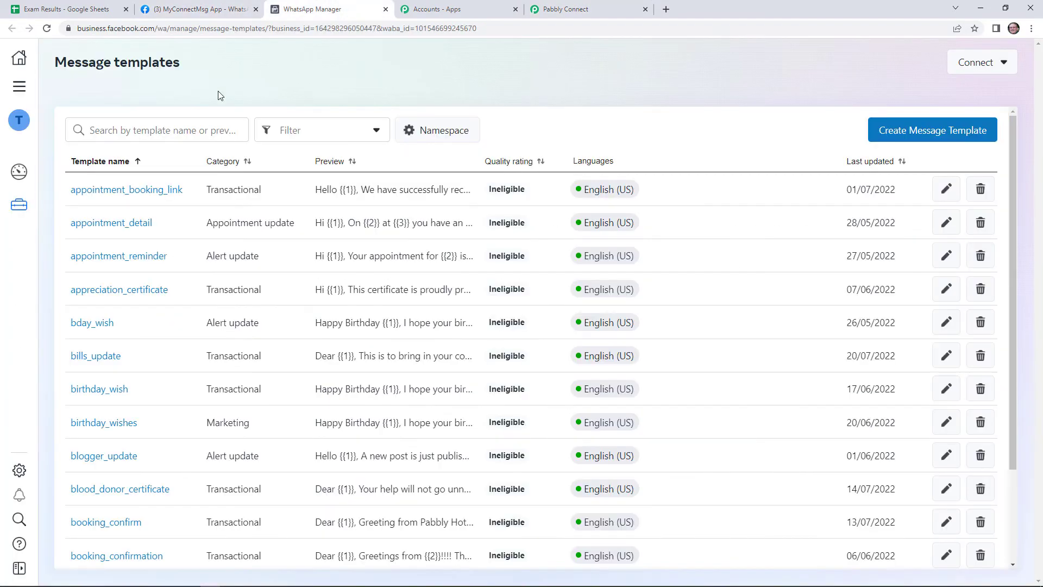
click(177, 132)
text(exam)
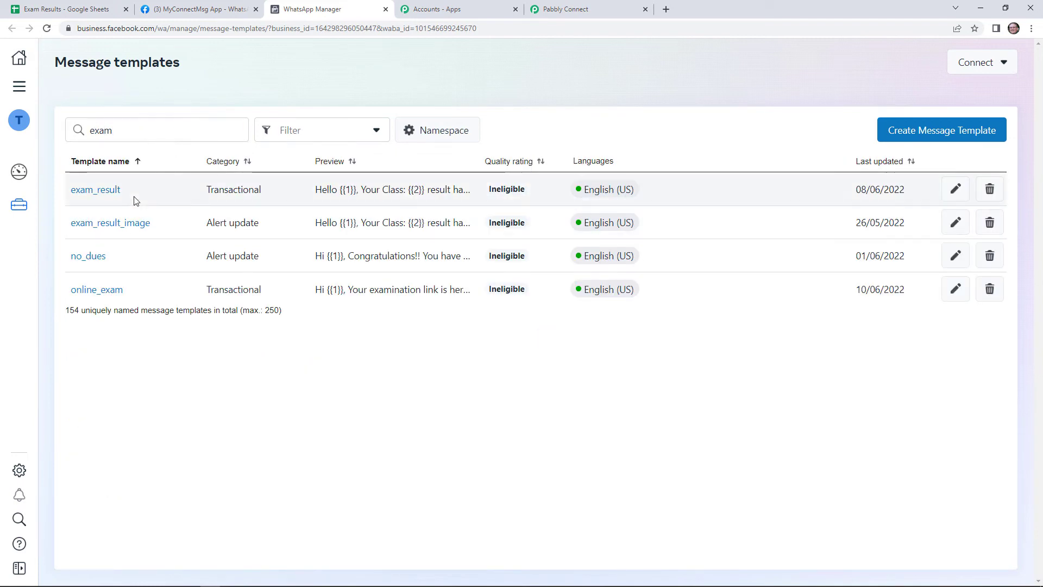
click(102, 190)
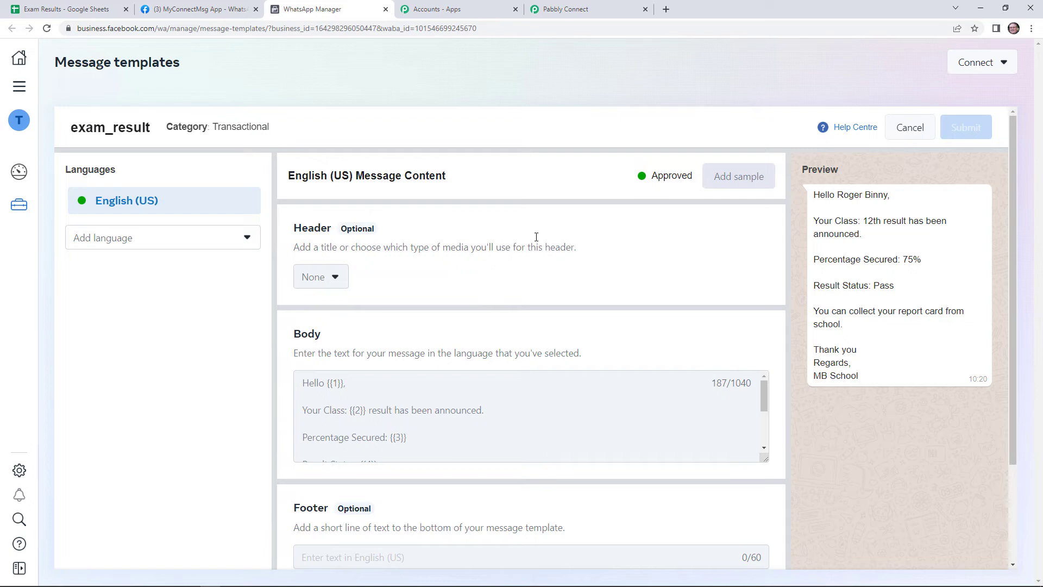
Switch to Pabbly Connect and choose exam_result as the template name for the WhatsApp Cloud API action.
click(585, 7)
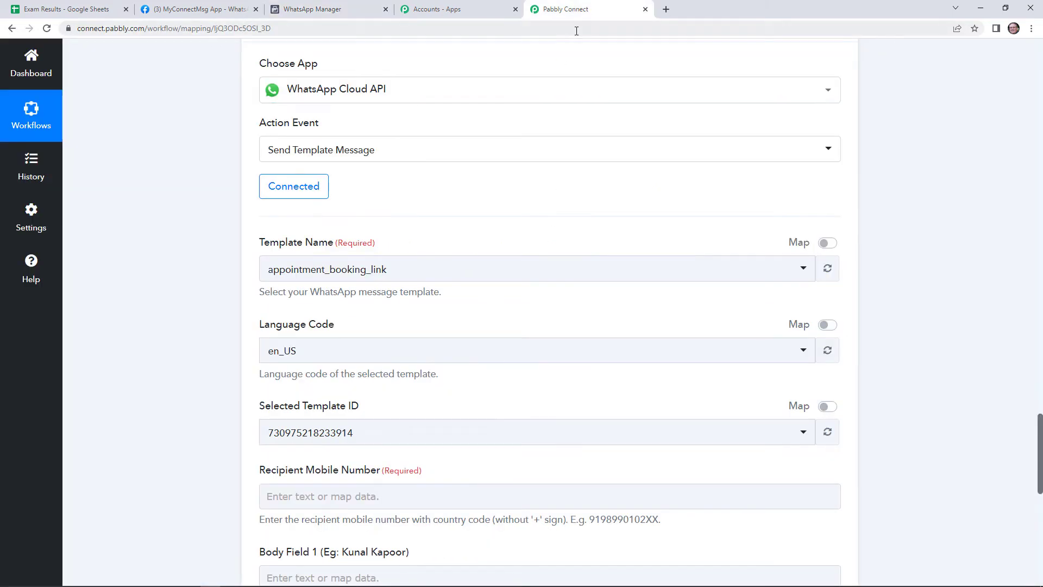
click(449, 274)
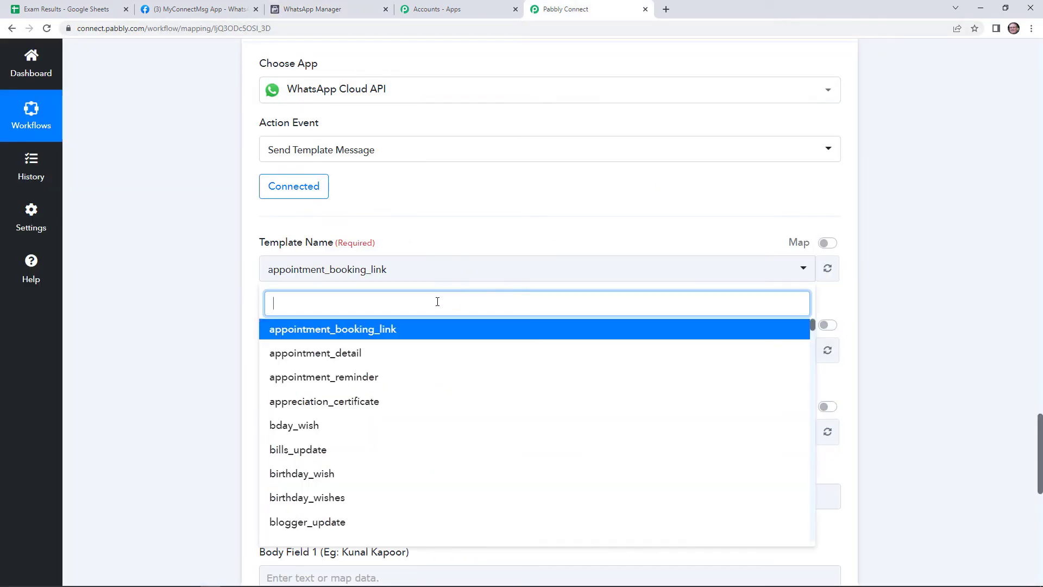
text(ex)
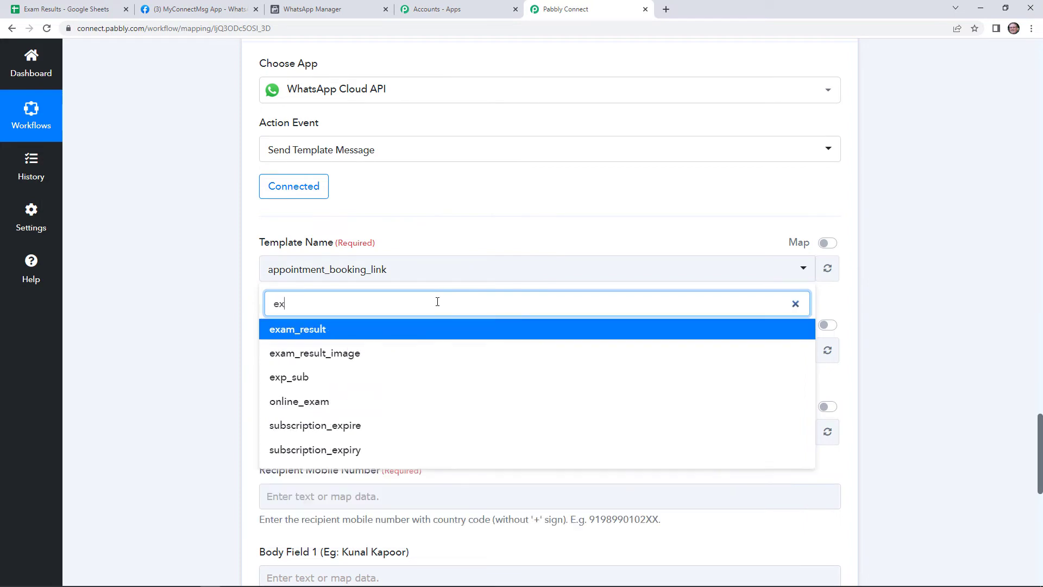
click(413, 329)
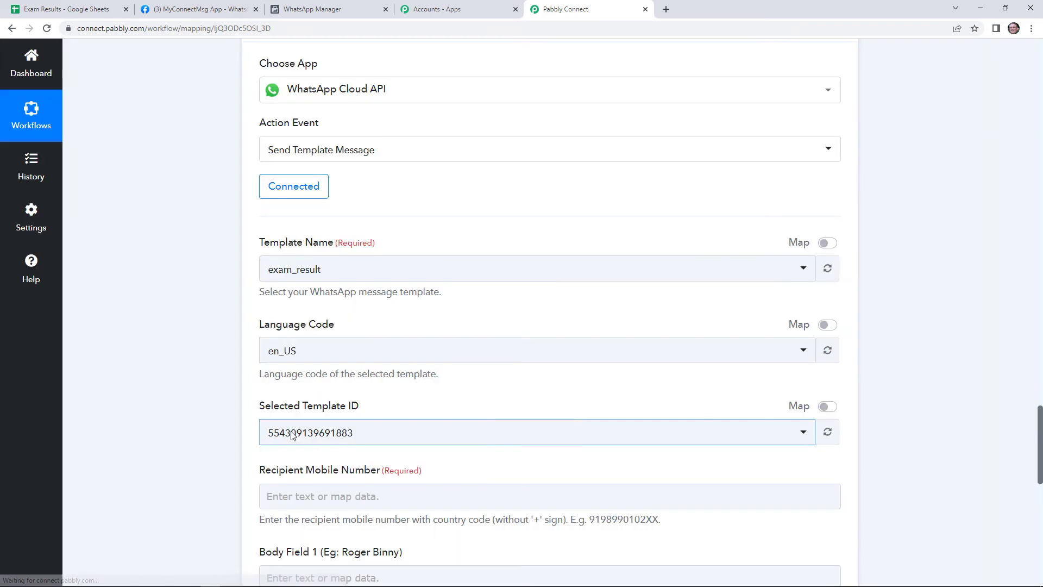
Map the Recipient Mobile Number field to the Mobile No. value from the Iterator by Pabbly step.
scroll(426, 435, down, 3)
scroll(419, 380, down, 1)
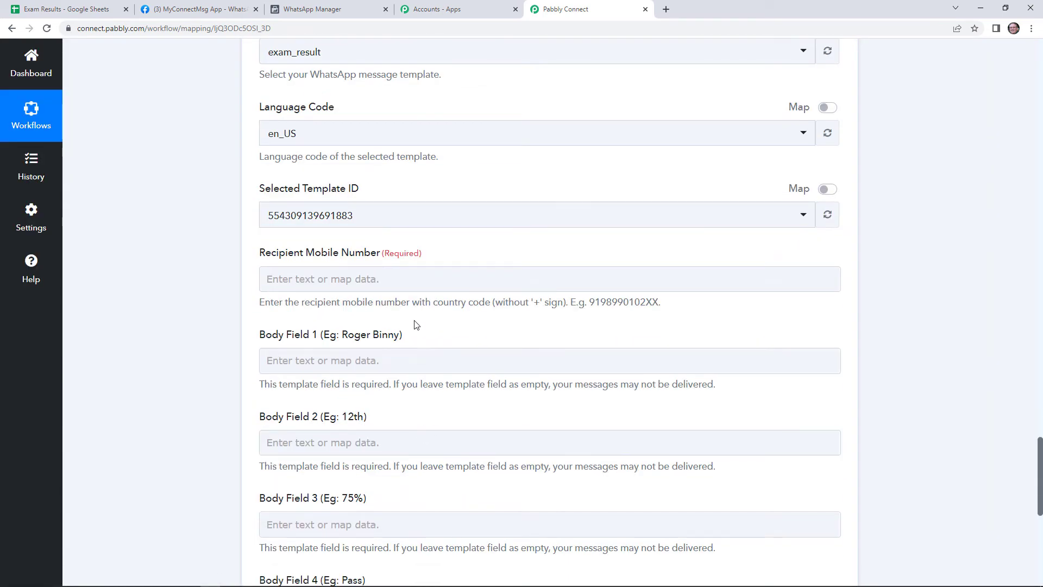
scroll(443, 331, down, 2)
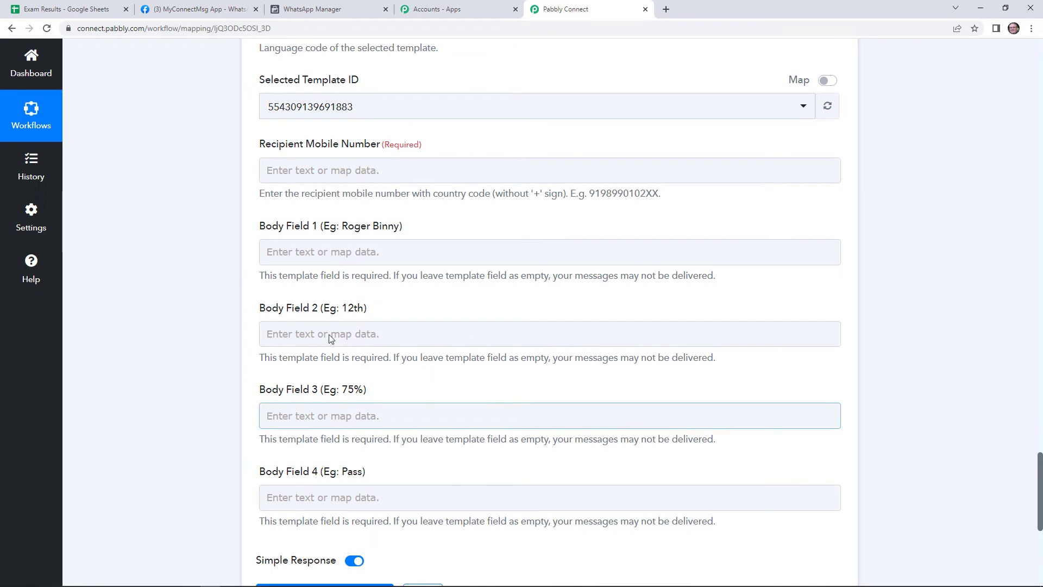
click(372, 172)
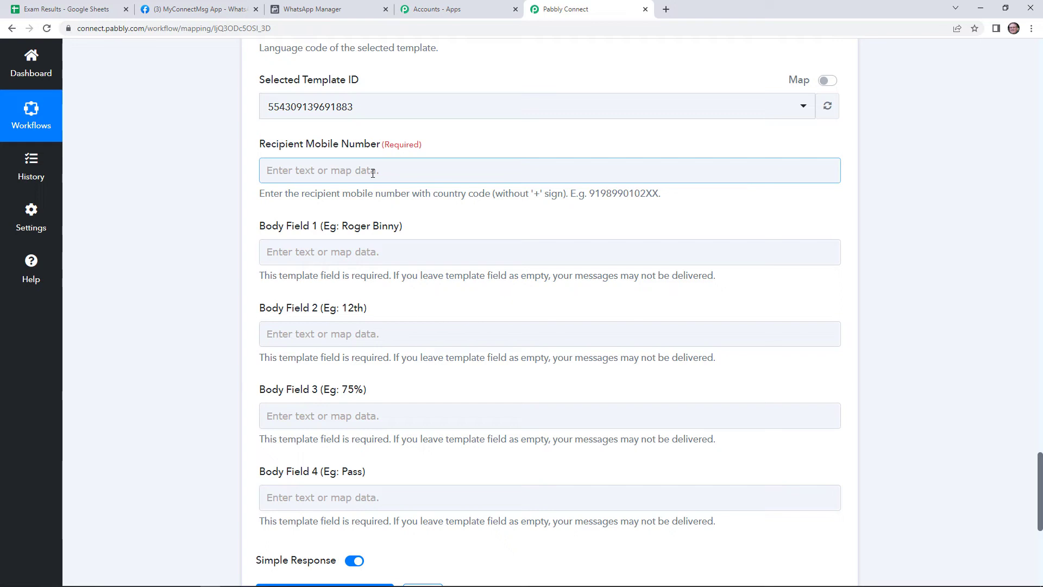
click(373, 173)
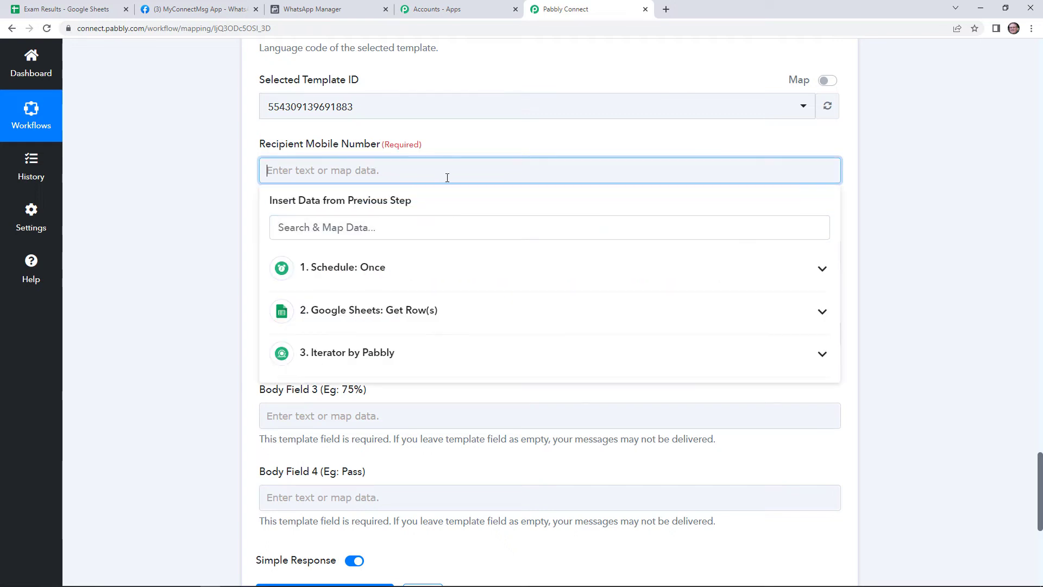
click(455, 352)
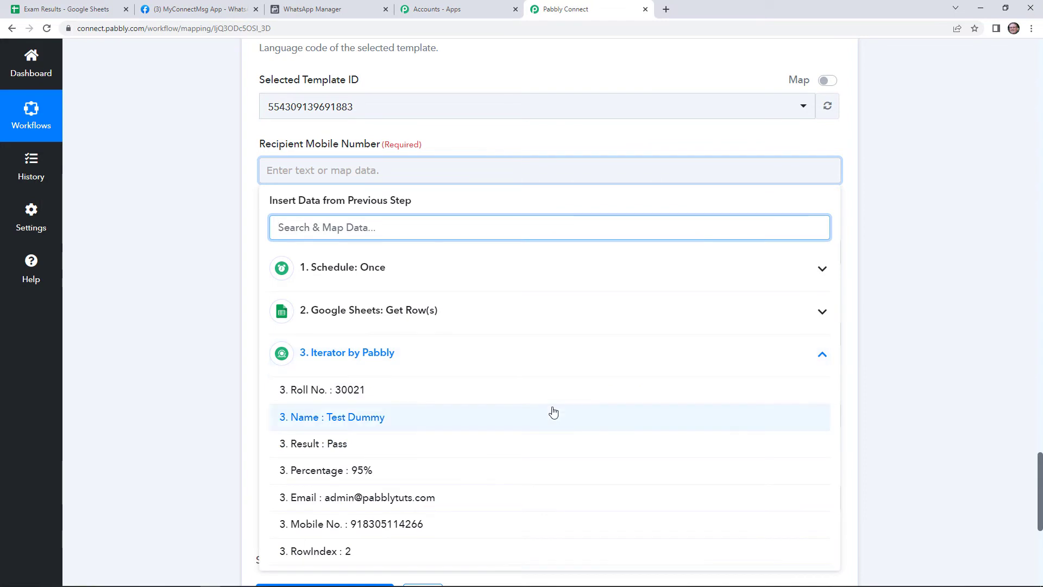
click(460, 524)
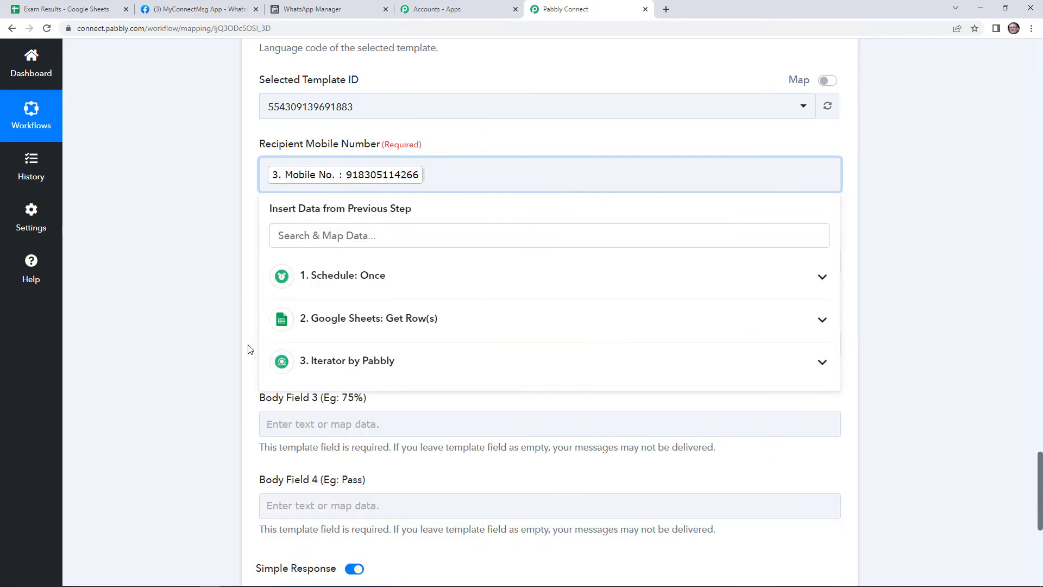
click(219, 321)
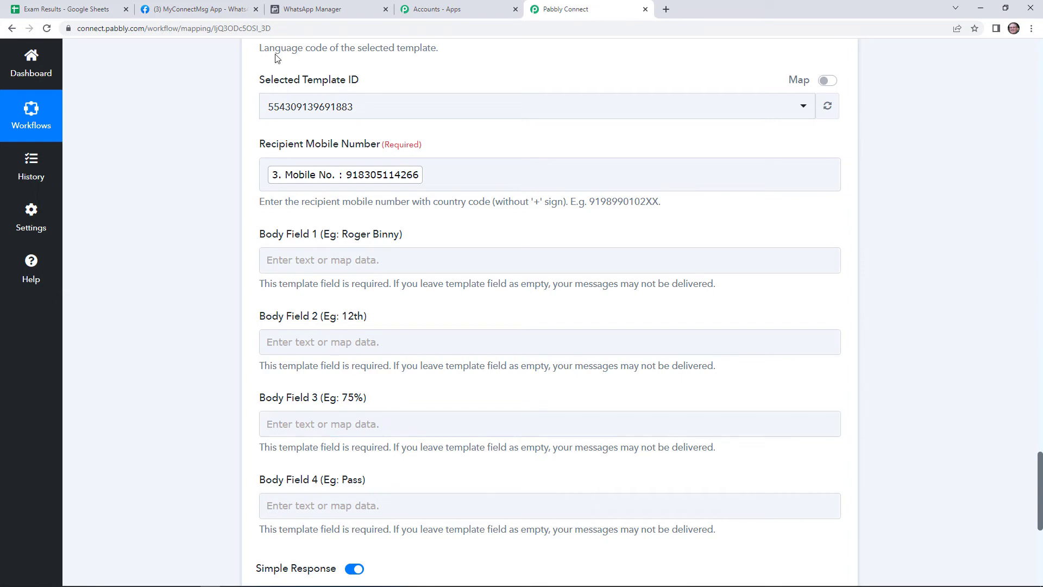
Examine the exam_result template's body text and its numbered placeholders in WhatsApp Manager.
click(310, 8)
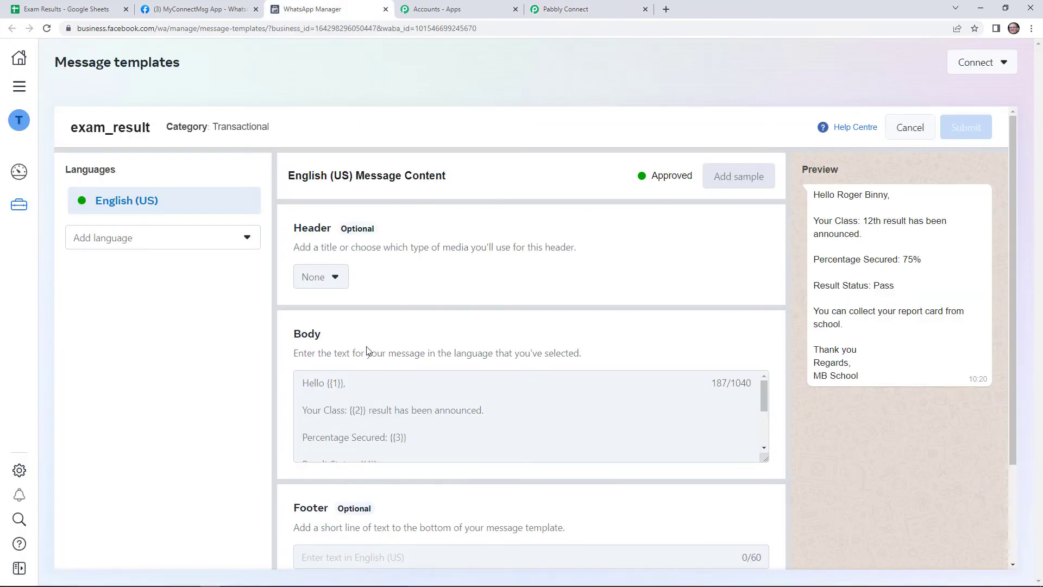
scroll(503, 373, down, 2)
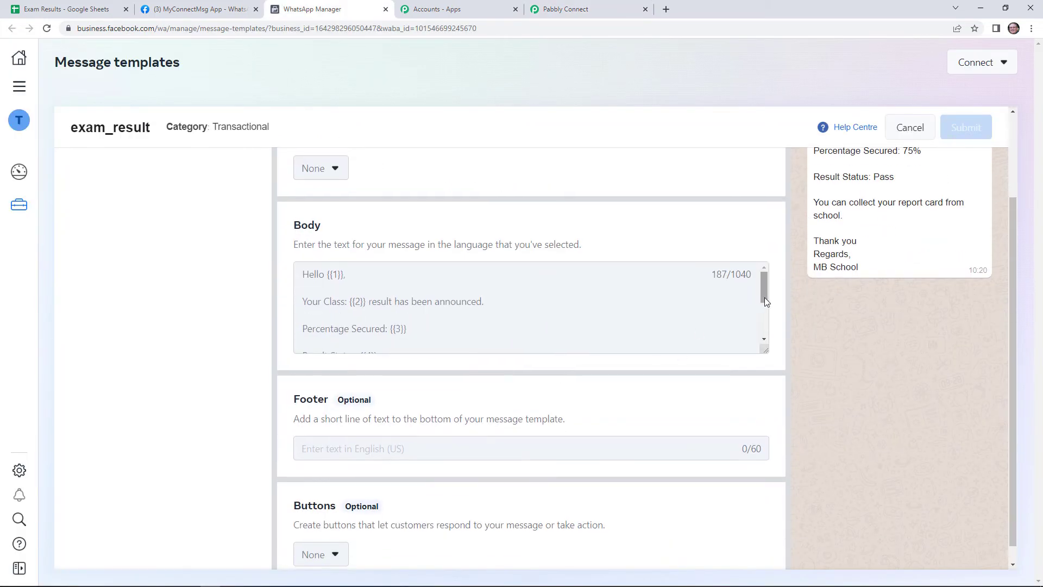
scroll(765, 298, down, 2)
scroll(503, 313, up, 2)
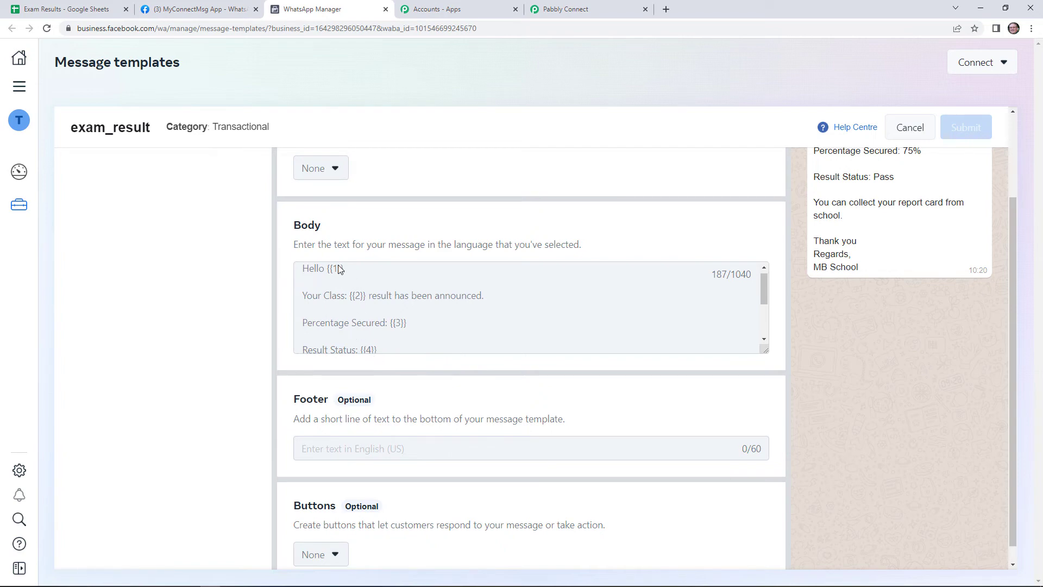
scroll(479, 333, up, 1)
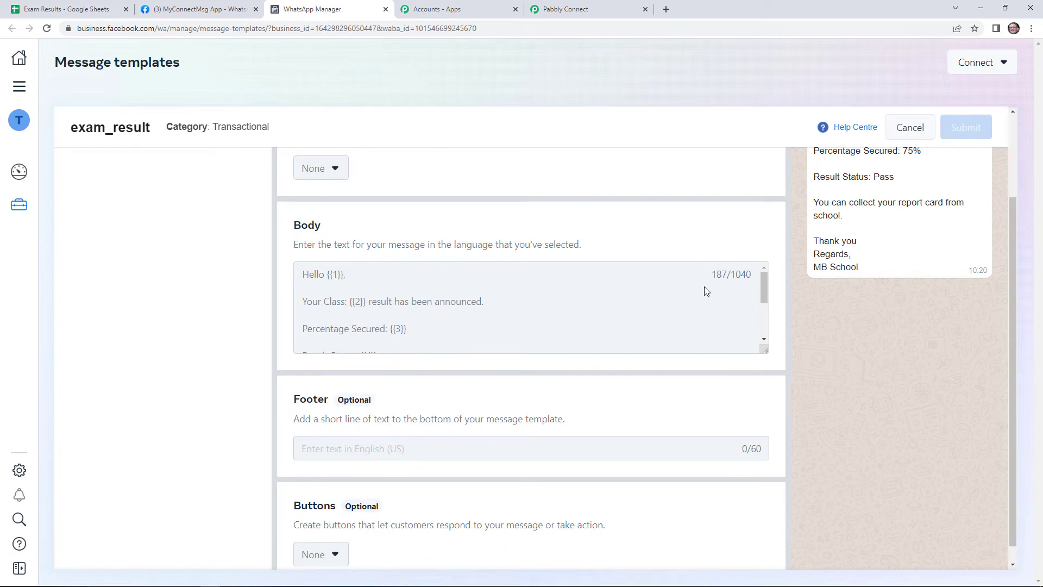
scroll(767, 296, down, 1)
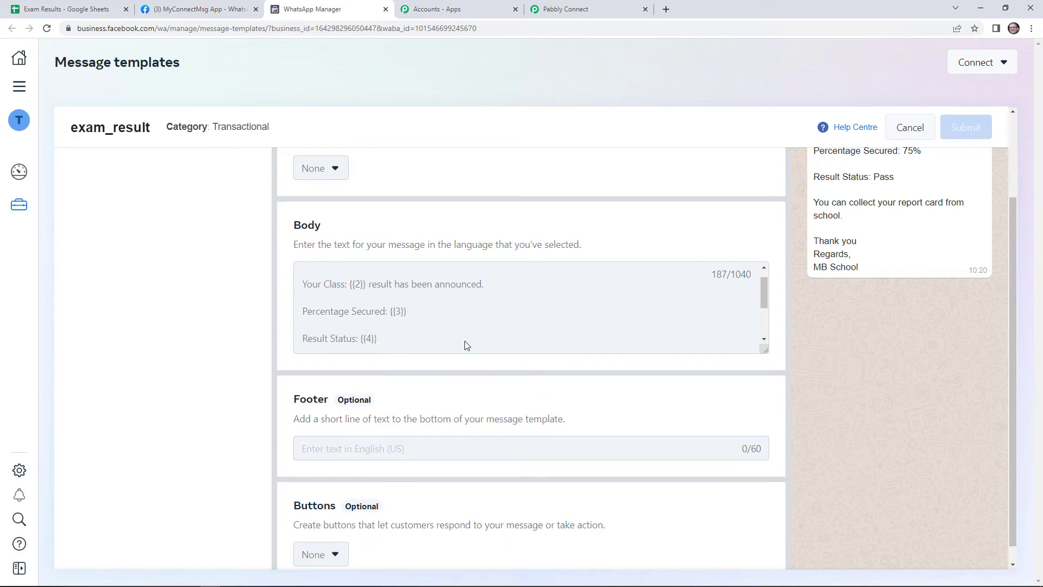
scroll(762, 345, down, 3)
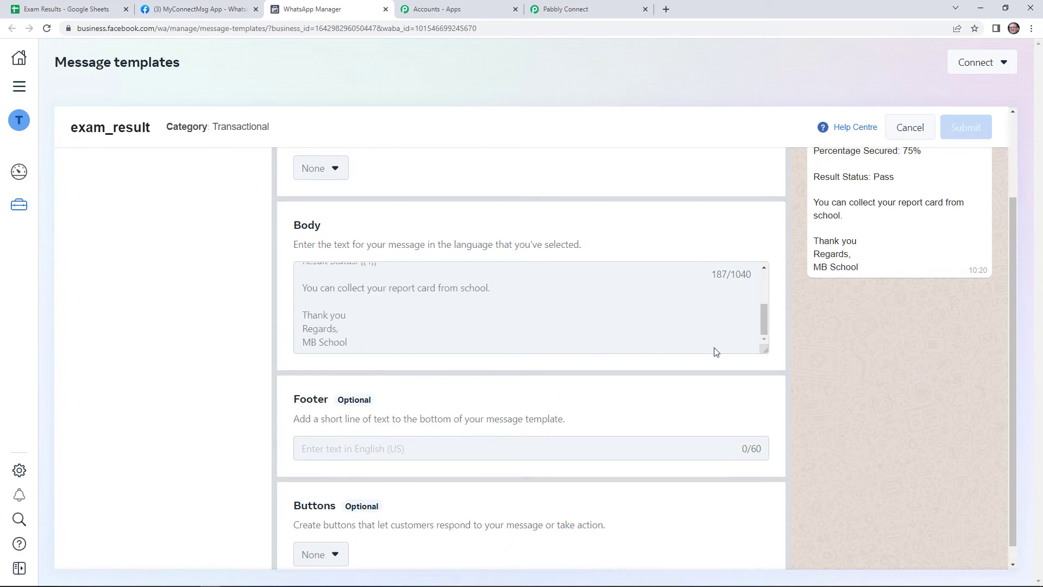
scroll(835, 395, up, 2)
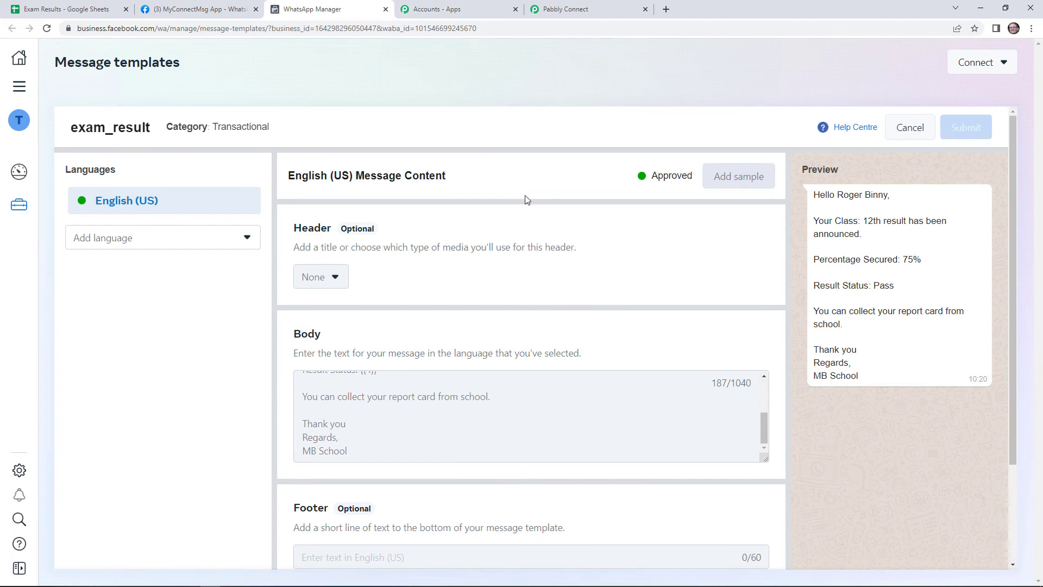
Switch to Pabbly Connect and map Body Field 1 to the Name value from the Iterator by Pabbly step.
click(580, 6)
click(344, 259)
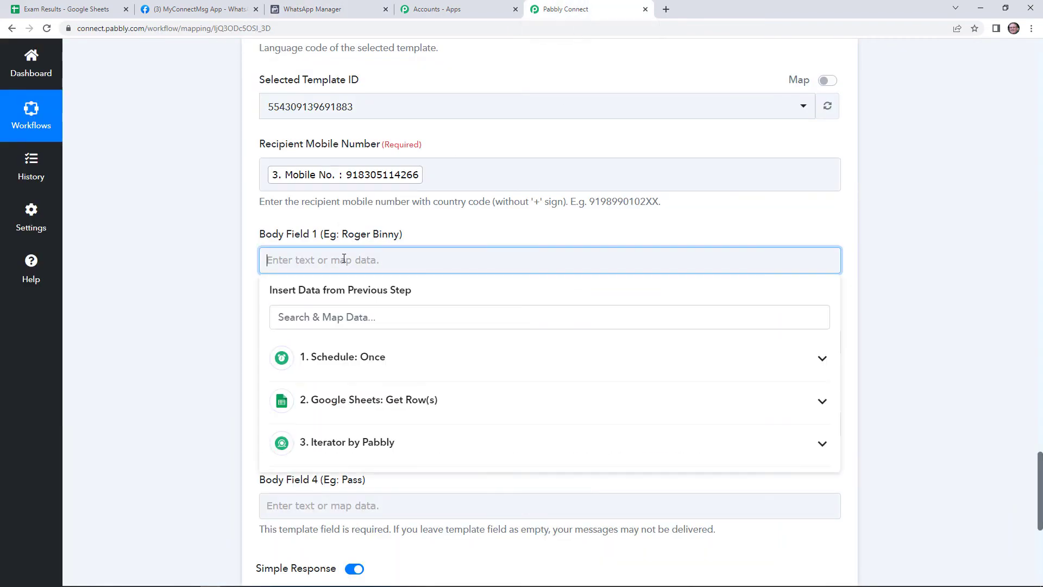
click(442, 447)
scroll(402, 457, down, 1)
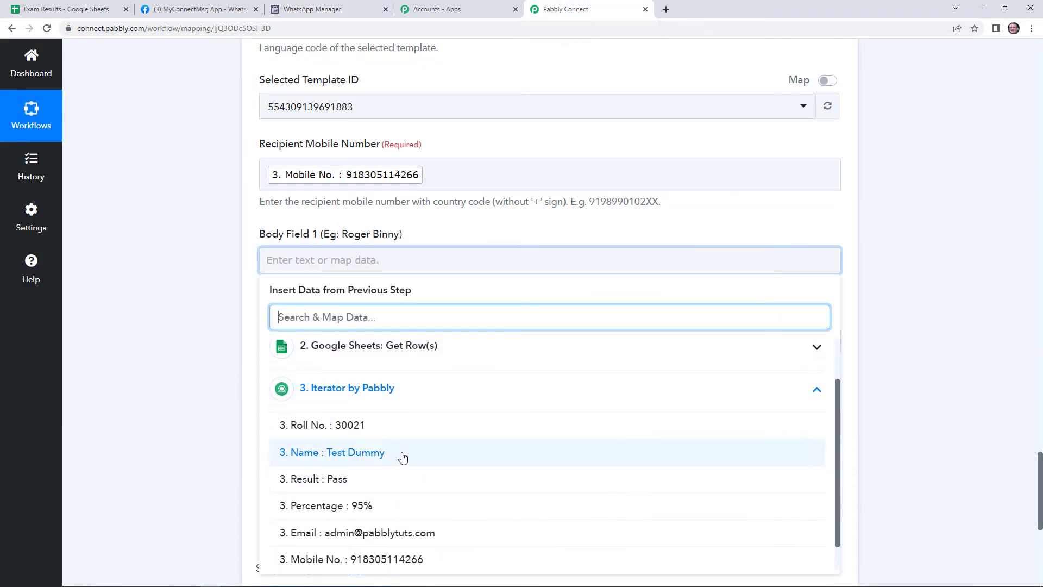
click(403, 457)
click(168, 361)
Enter 8th as the fixed class value in Body Field 2 of the template message.
scroll(168, 361, down, 2)
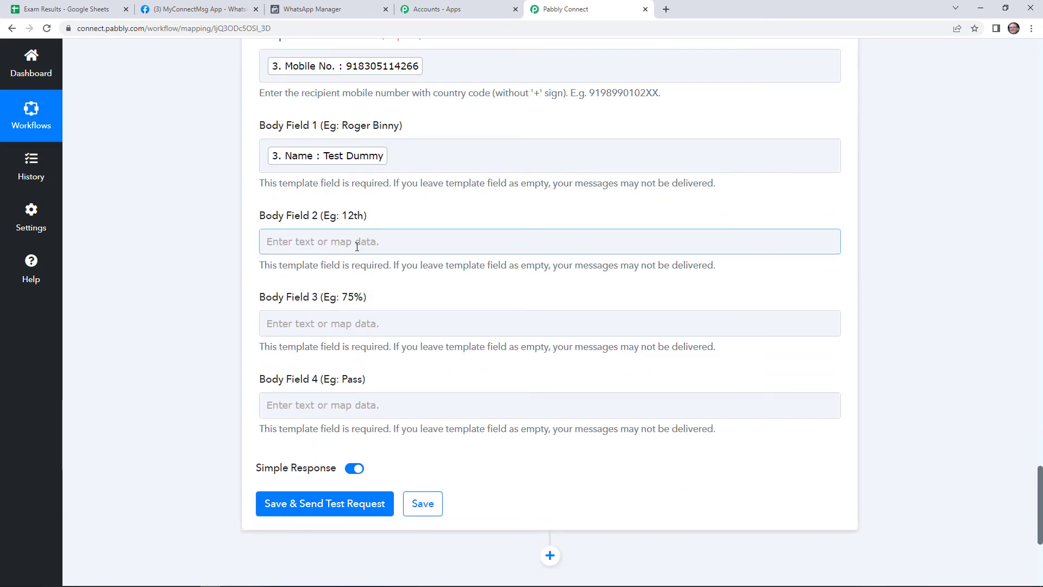
click(357, 246)
click(421, 421)
scroll(470, 458, down, 1)
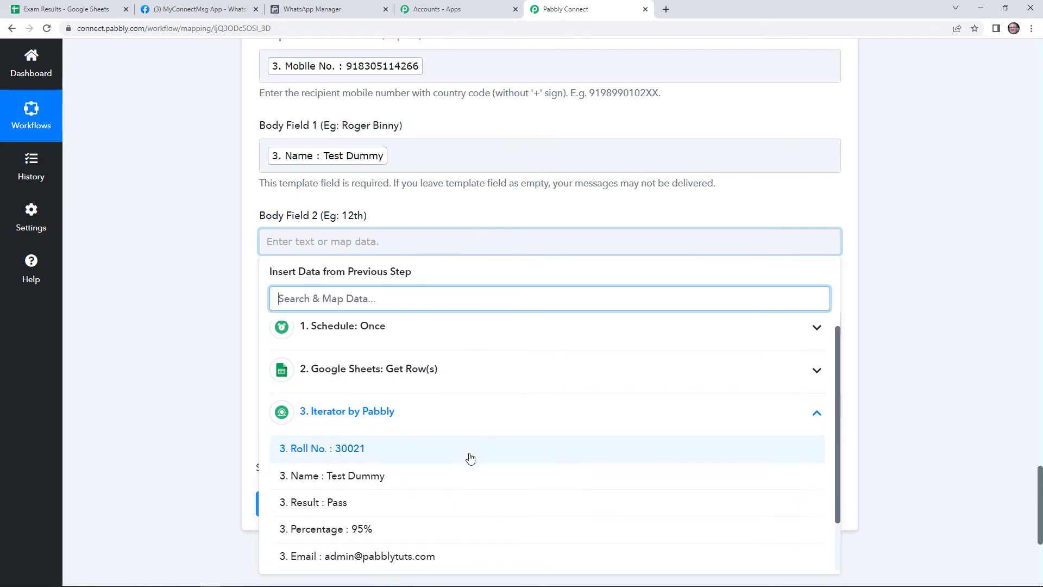
scroll(468, 477, down, 1)
scroll(463, 510, down, 2)
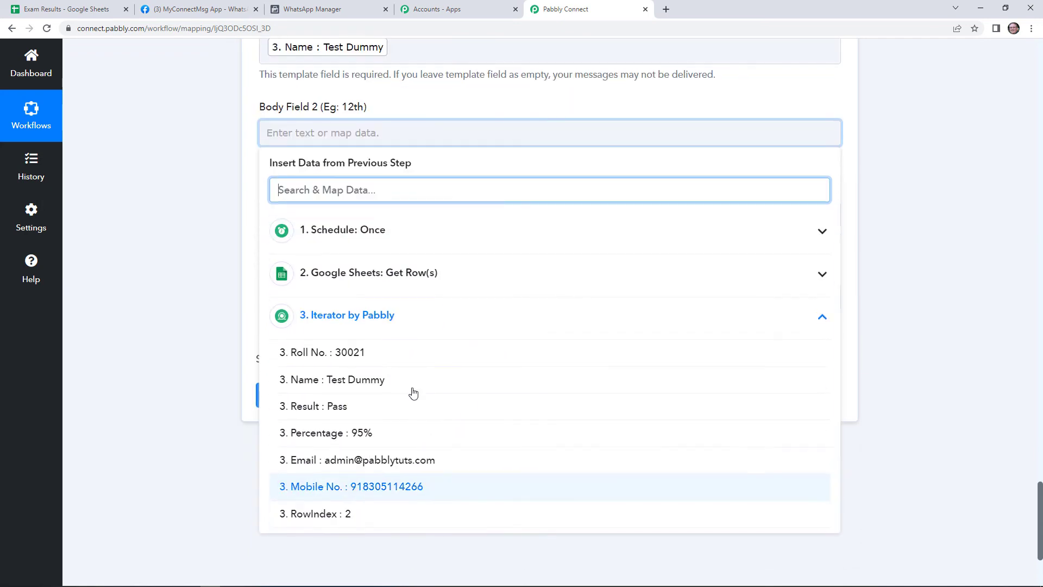
click(221, 301)
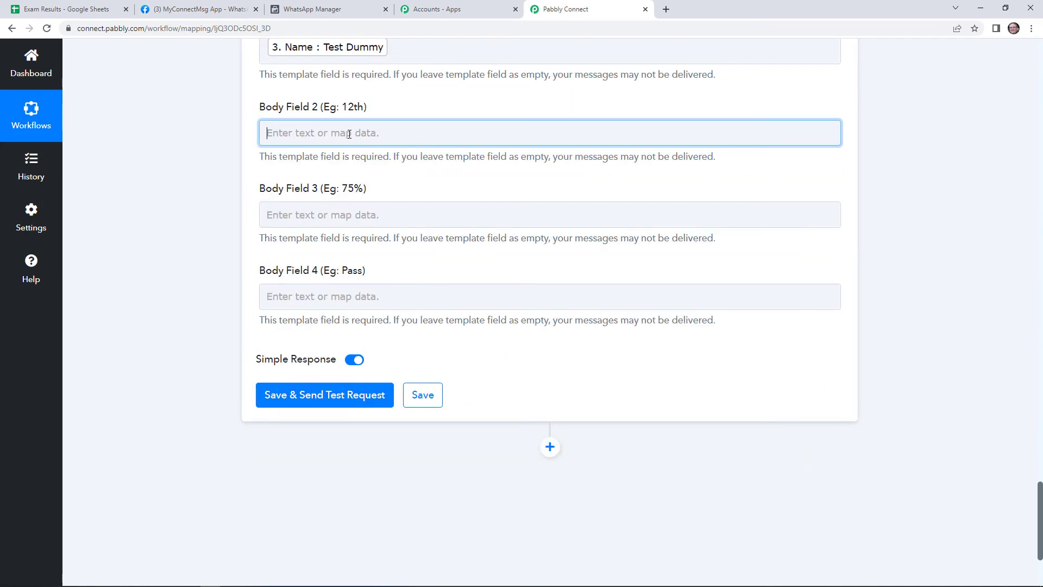
click(350, 134)
text(8)
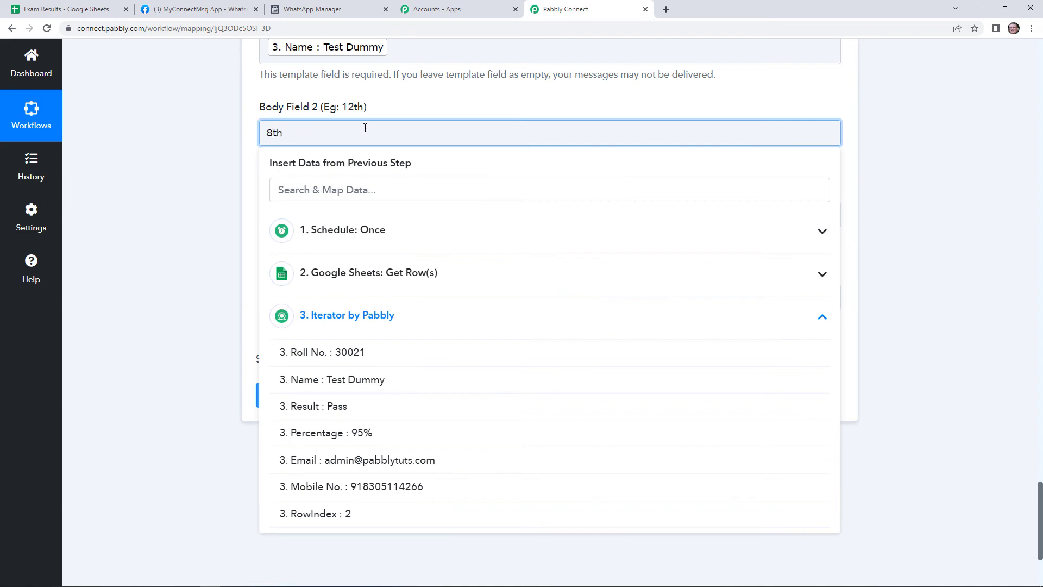
Complete the Body Field 2 value as 8th and map Body Field 3 to the Percentage value from the Iterator by Pabbly step.
text(th)
click(397, 98)
click(367, 219)
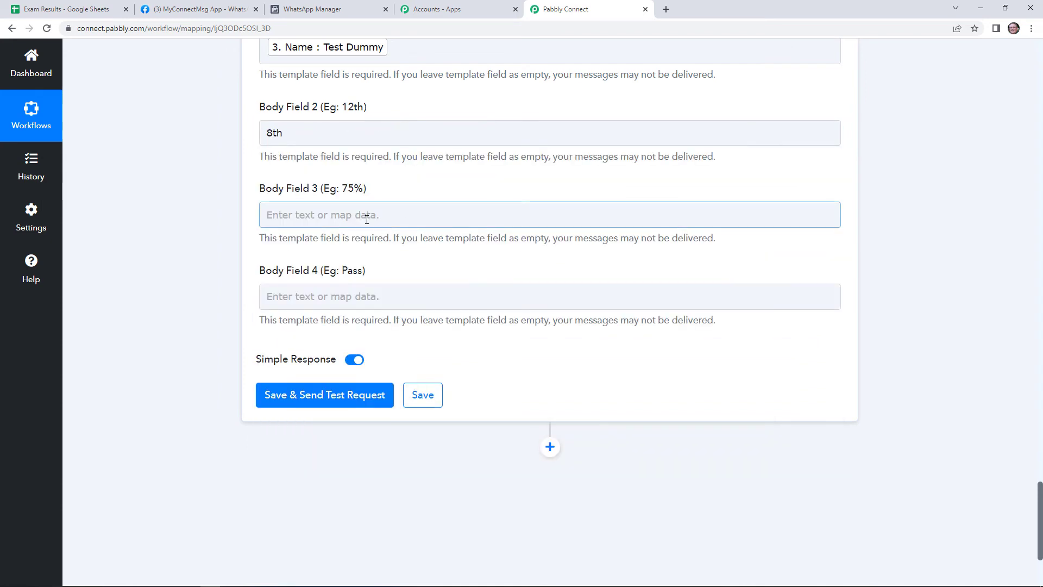
click(396, 398)
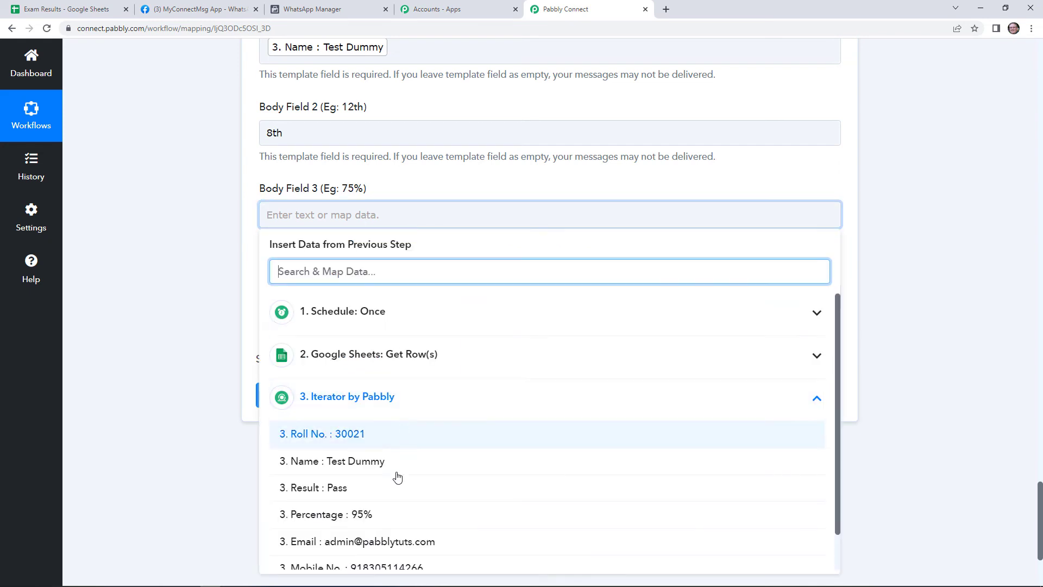
click(374, 516)
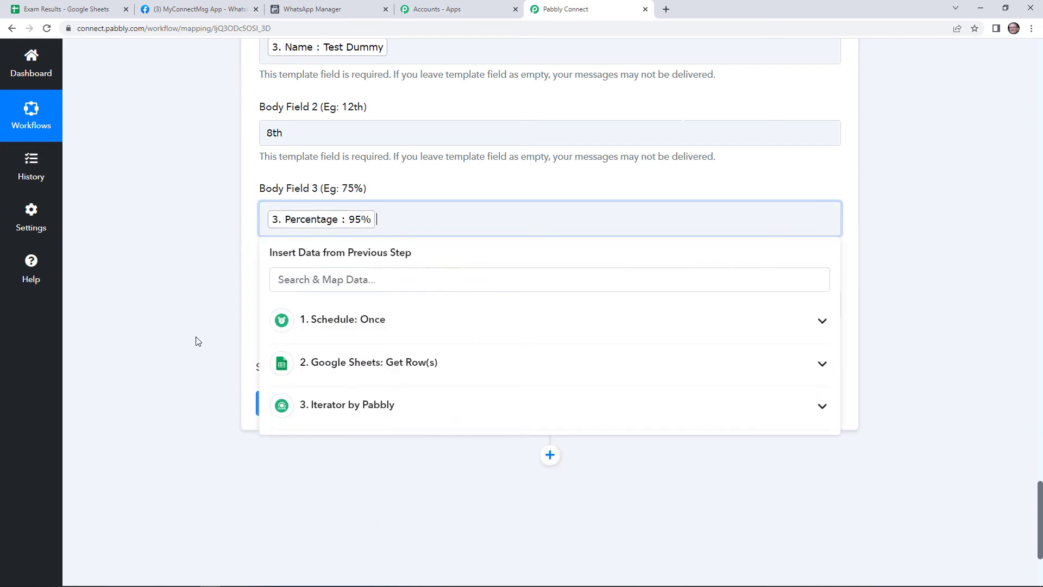
click(197, 338)
Map Body Field 4 to the Result value from the Iterator by Pabbly step.
click(402, 307)
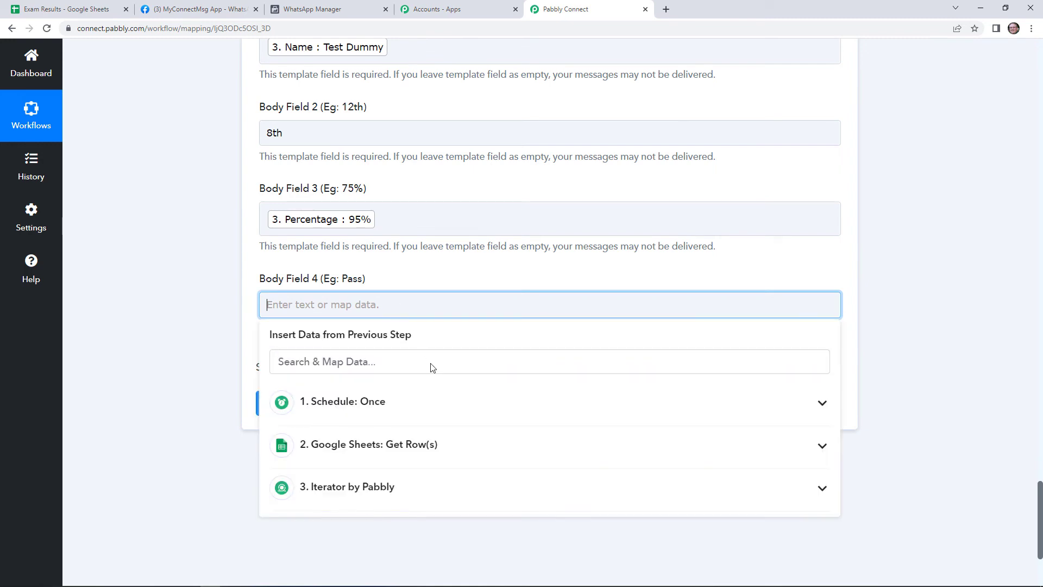
click(376, 485)
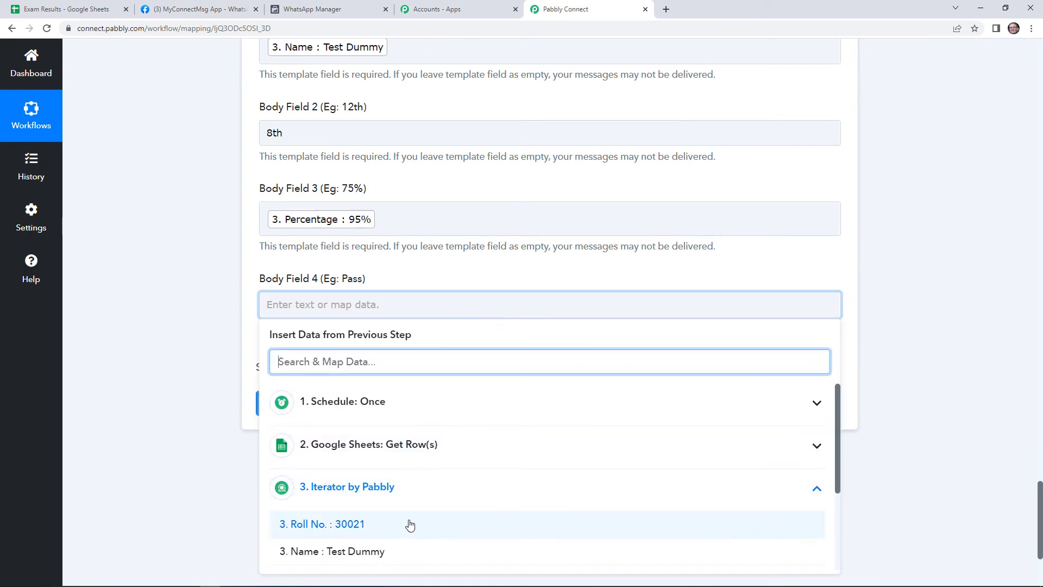
scroll(463, 533, down, 2)
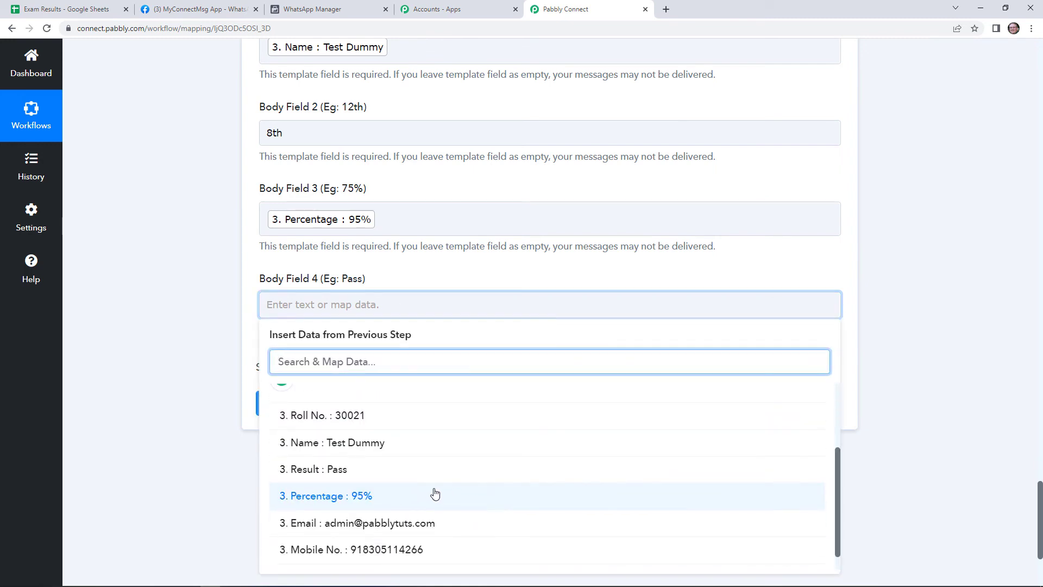
click(407, 470)
click(202, 370)
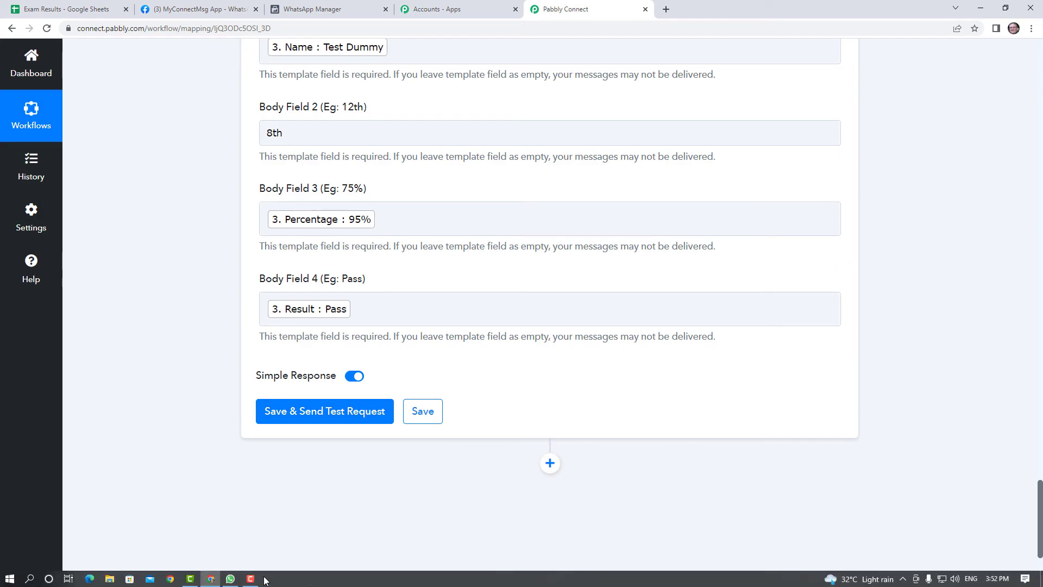
Check the chat list in WhatsApp desktop, return to Pabbly Connect, and save the WhatsApp action while sending its test request.
click(231, 579)
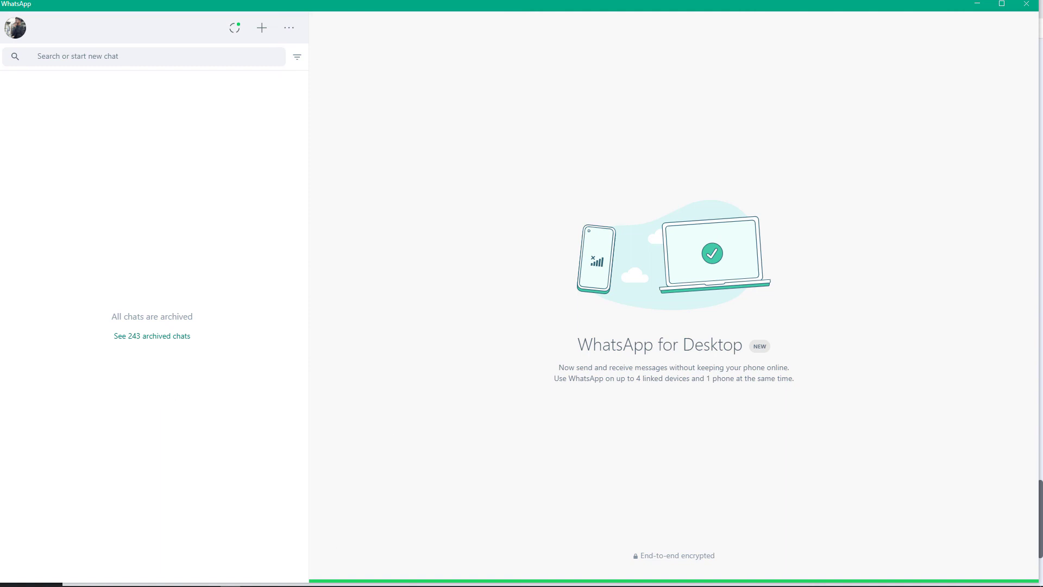
click(210, 579)
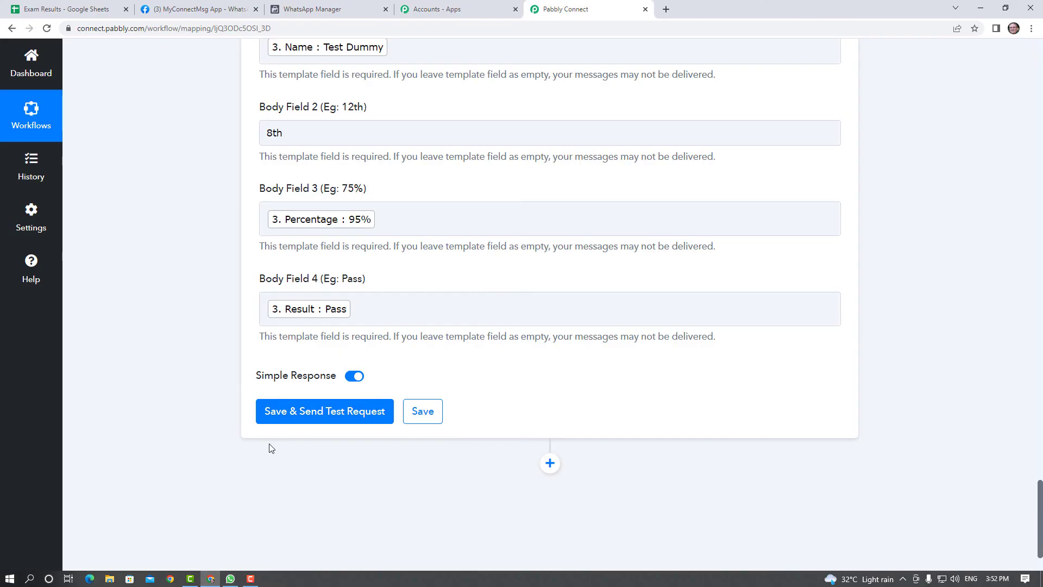
click(292, 414)
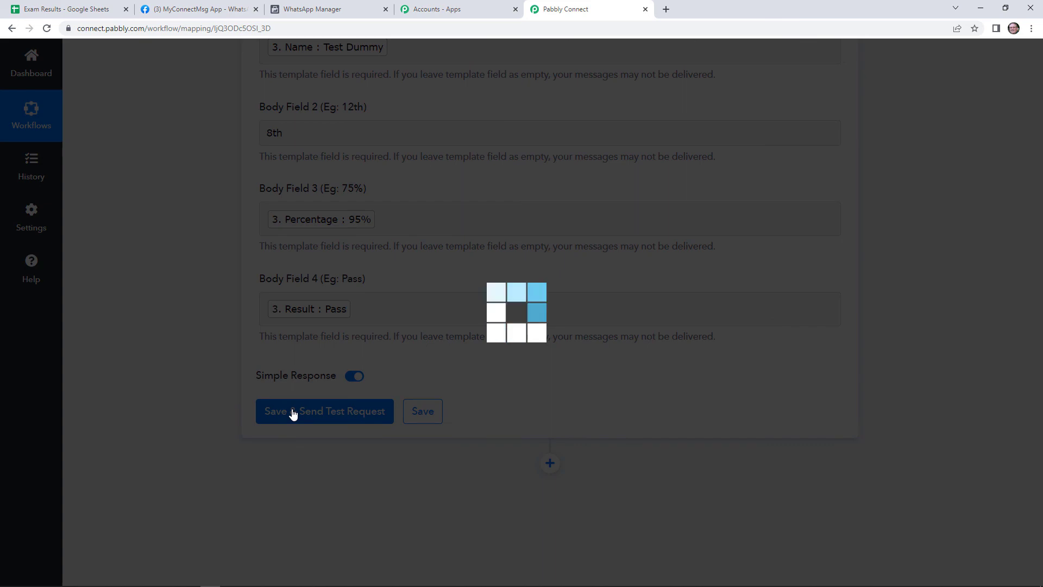
scroll(643, 413, down, 4)
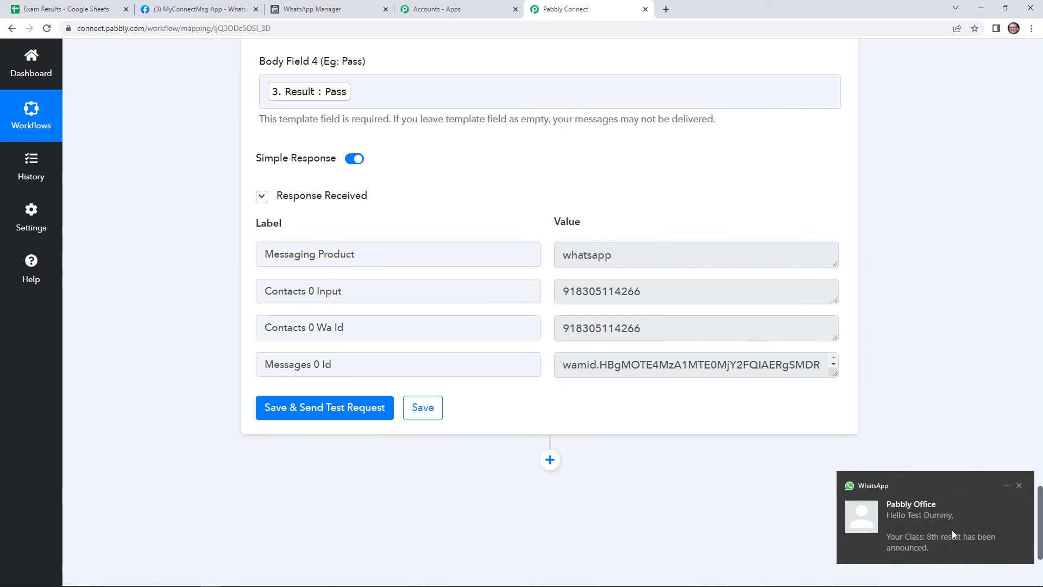
Switch to WhatsApp desktop to read the exam result message from Pabbly Office, and return to Pabbly Connect.
click(952, 531)
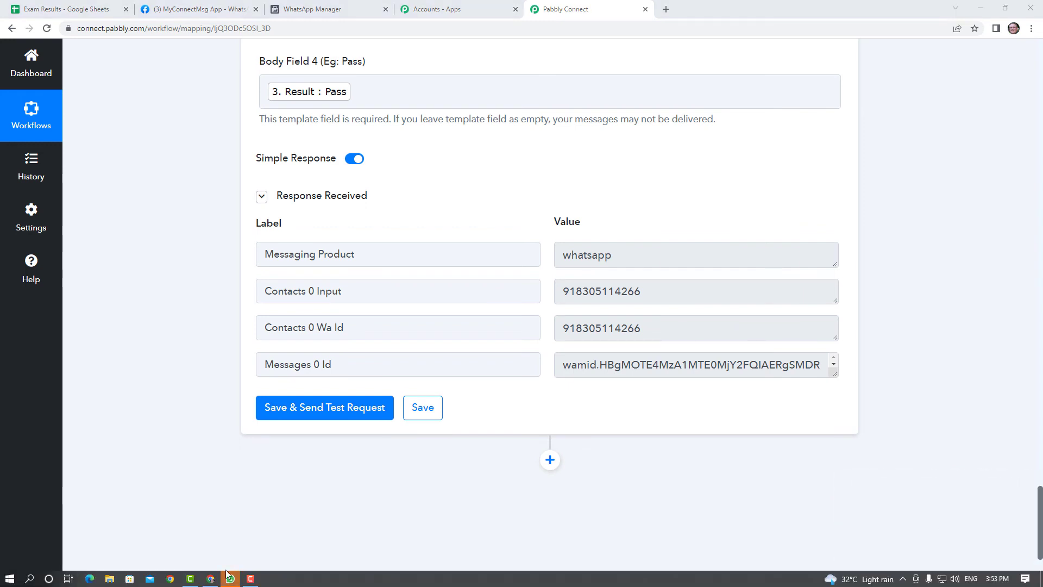
click(223, 580)
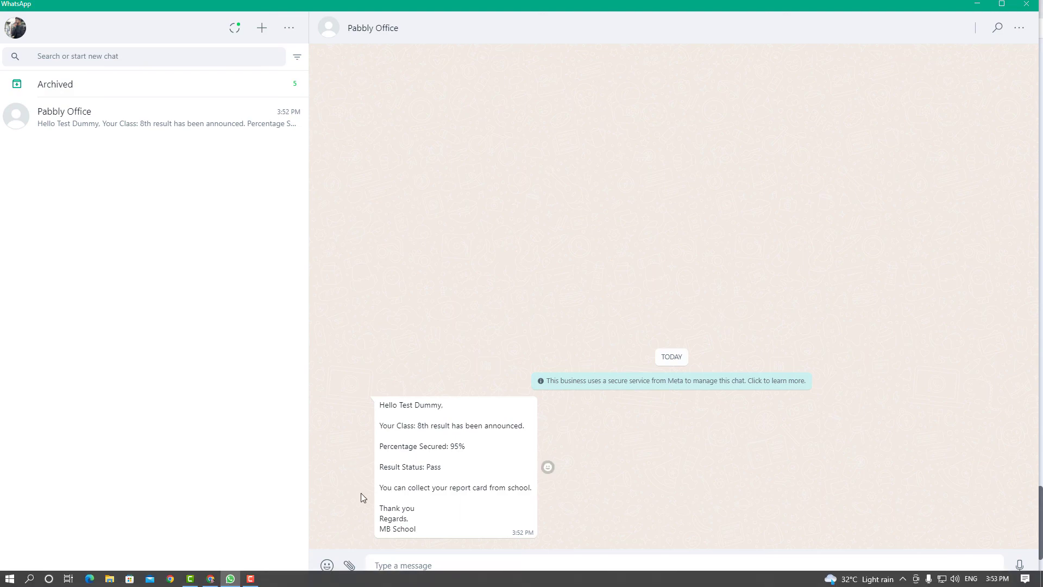
click(215, 579)
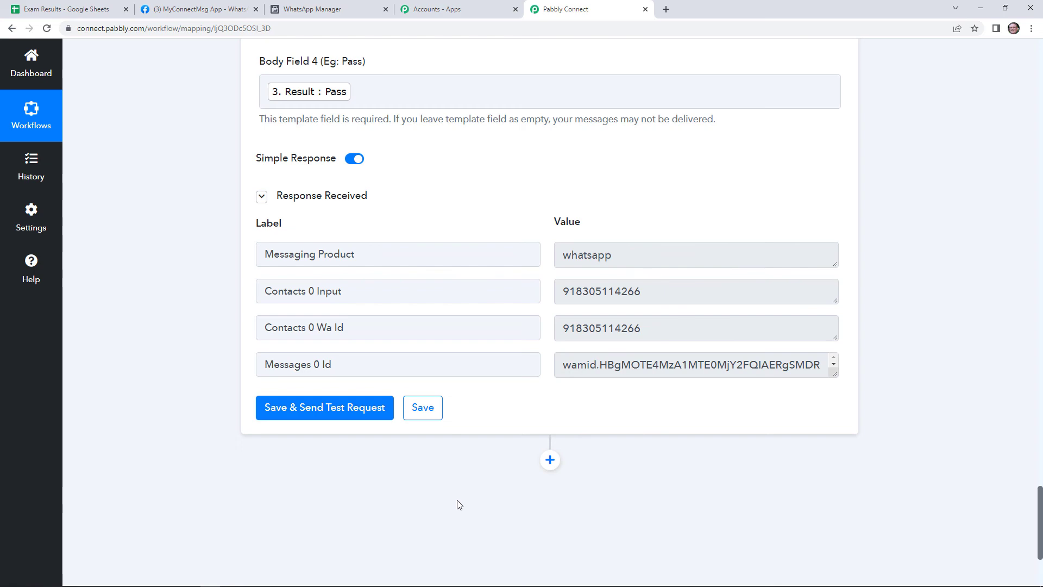
Review the Exam Results sheet in Google Sheets and the Pabbly Connect workflow from the Schedule trigger to the WhatsApp template fields.
scroll(828, 368, up, 15)
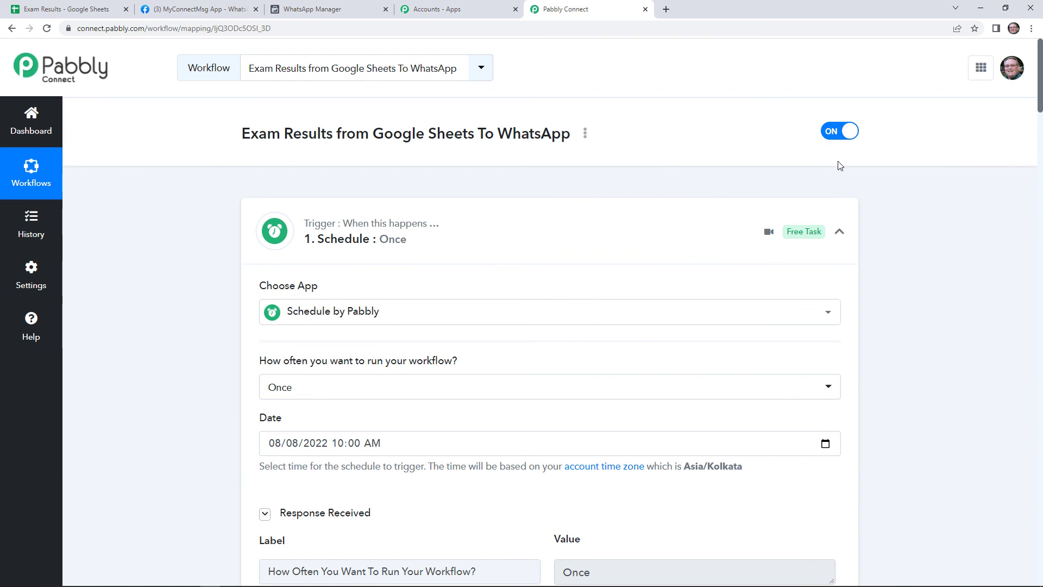
click(62, 5)
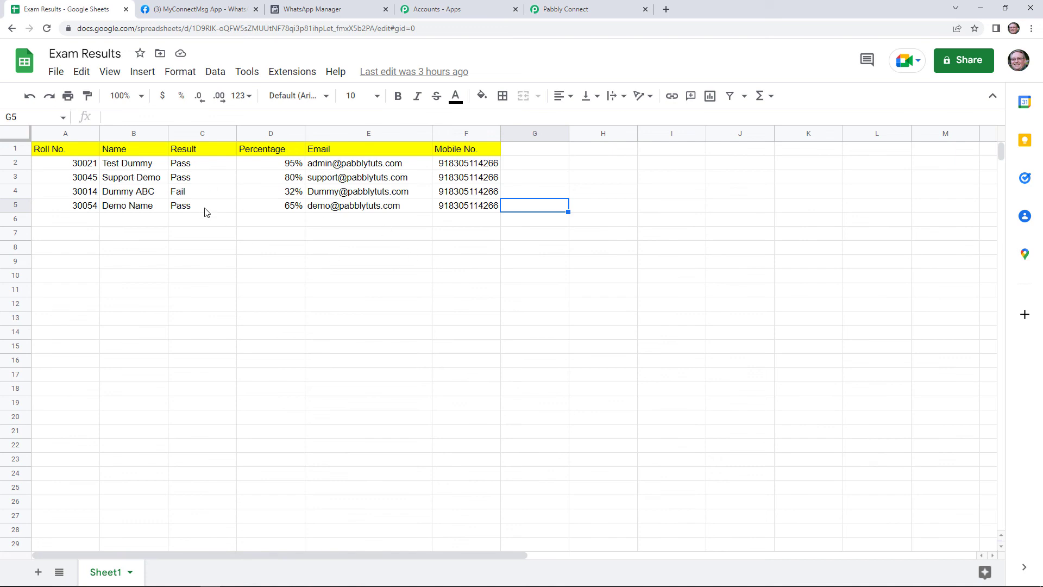
click(586, 8)
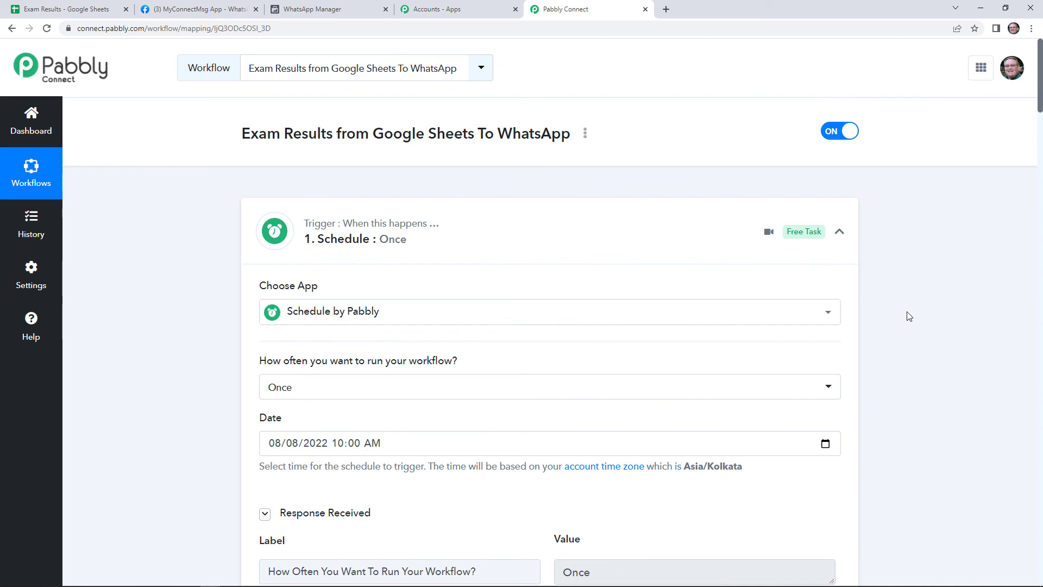
scroll(910, 316, down, 13)
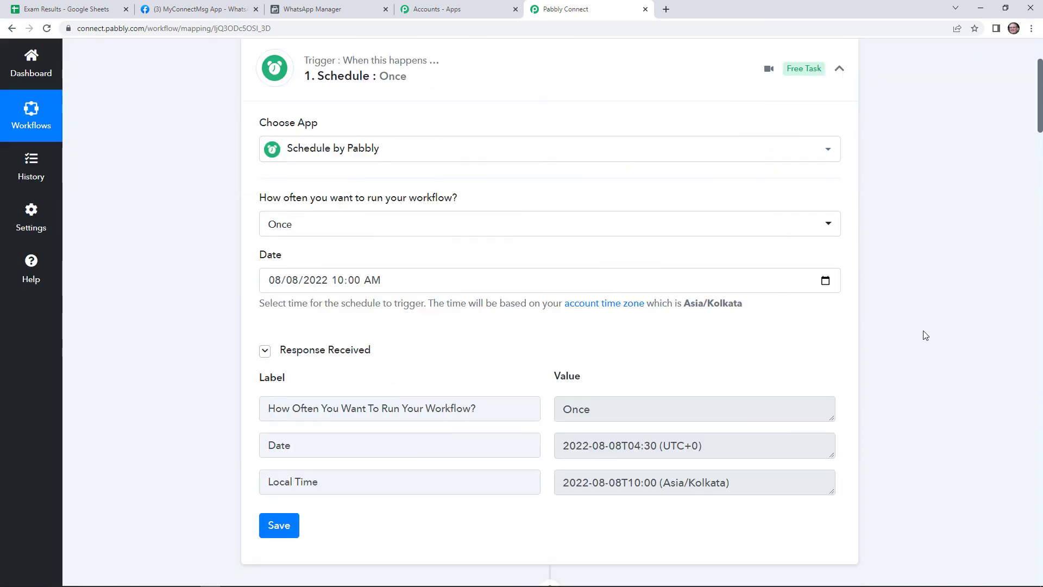
scroll(900, 381, down, 20)
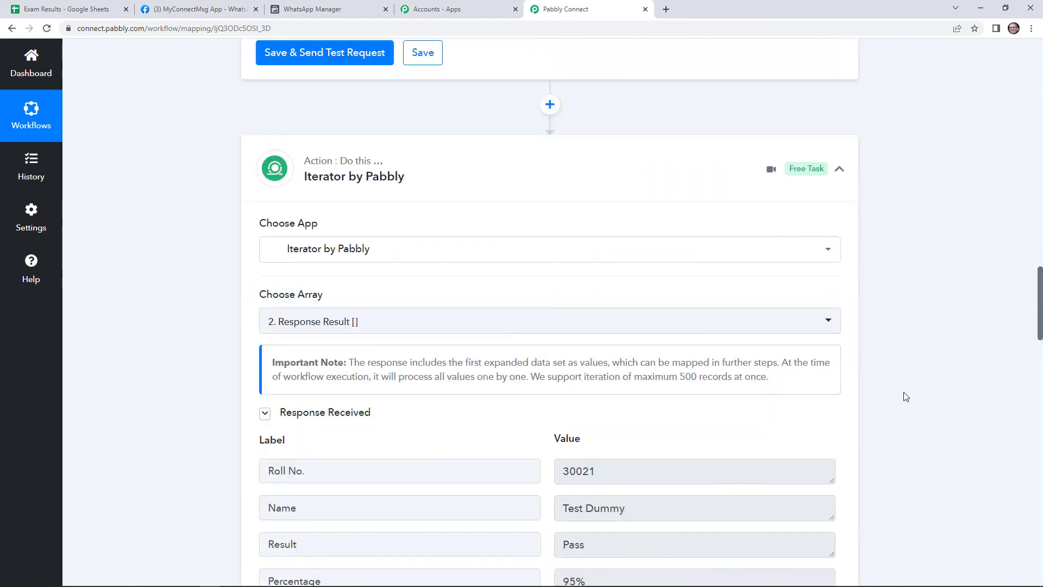
scroll(557, 468, down, 19)
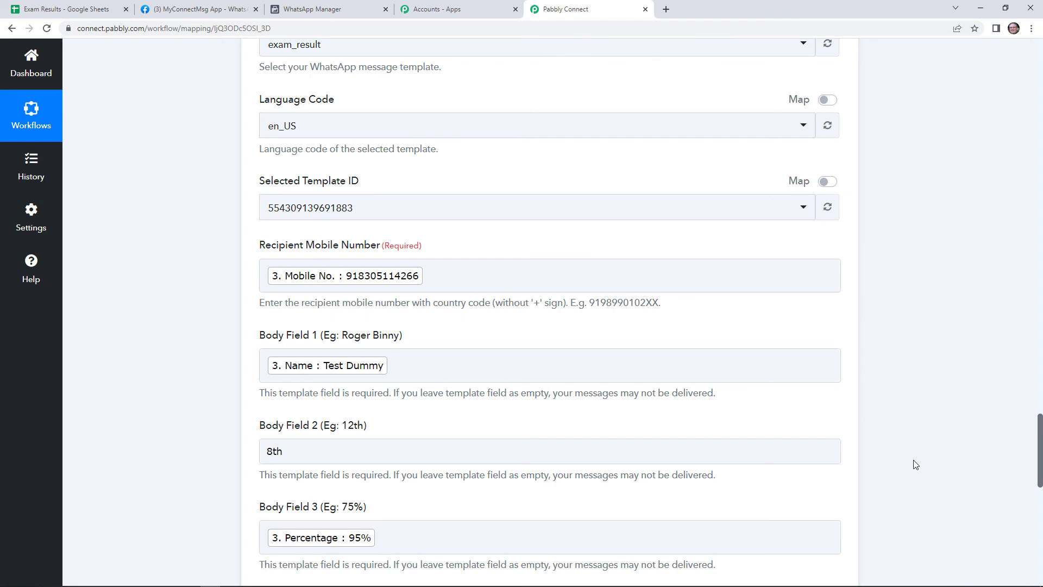
Generate a share link for the Exam Results from Google Sheets To WhatsApp workflow.
scroll(927, 447, up, 20)
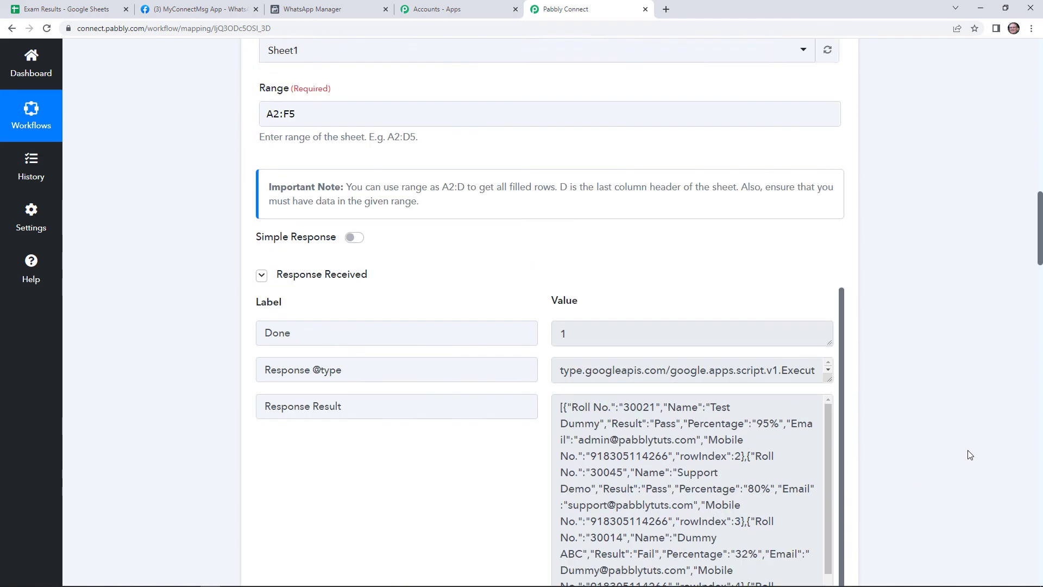
scroll(969, 447, up, 10)
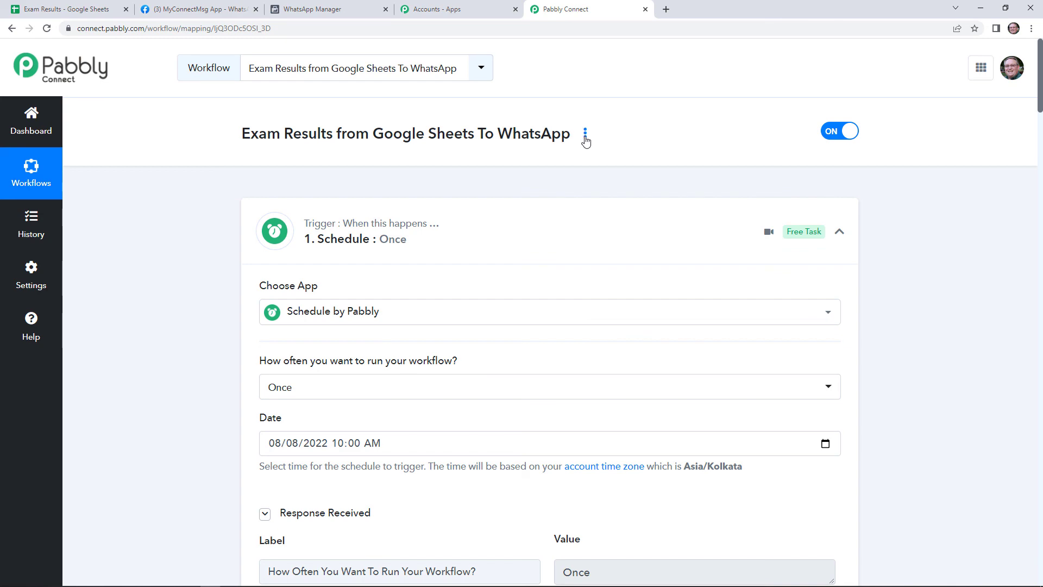
click(585, 136)
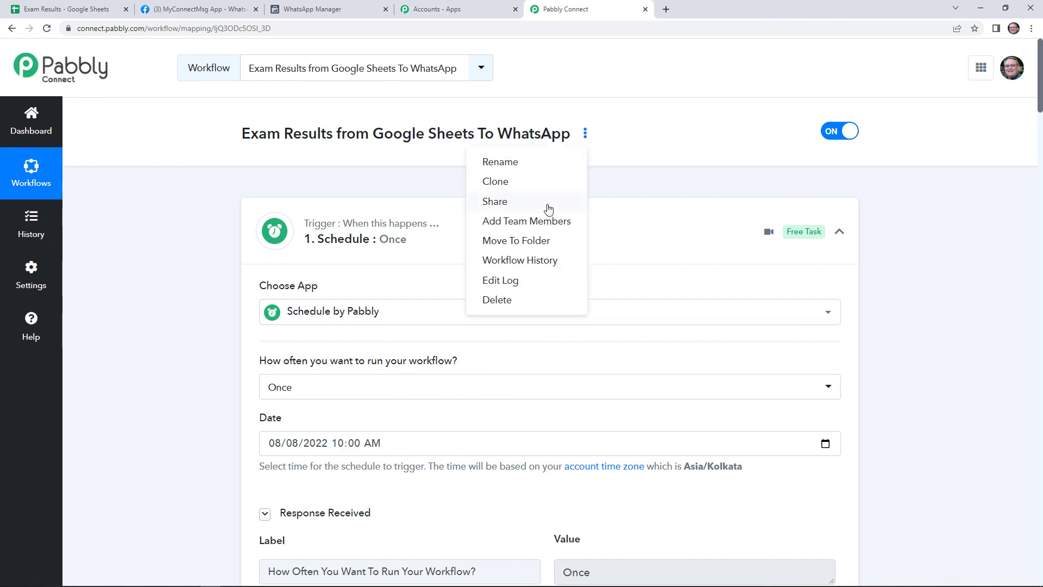
click(549, 206)
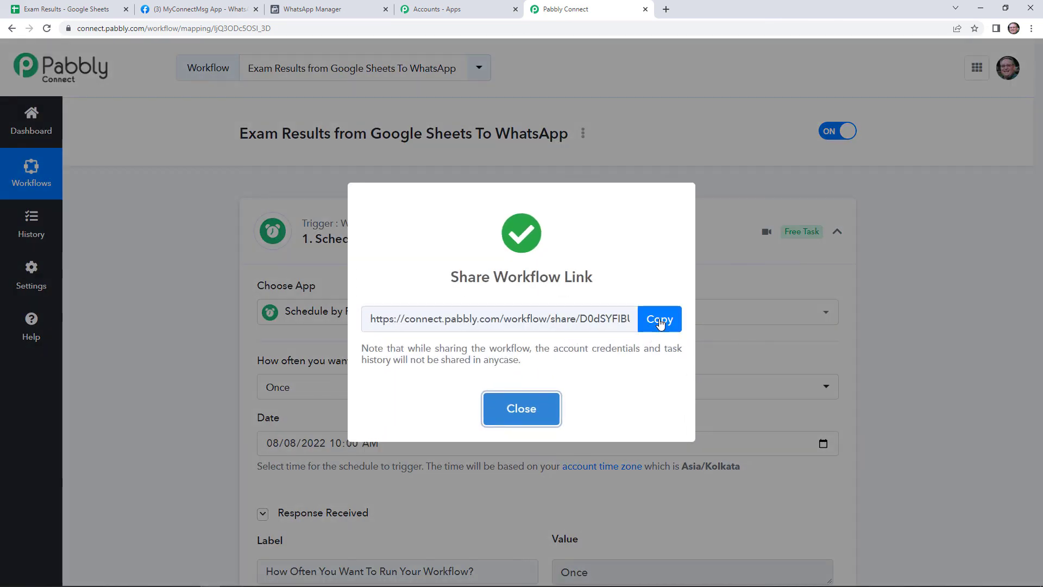